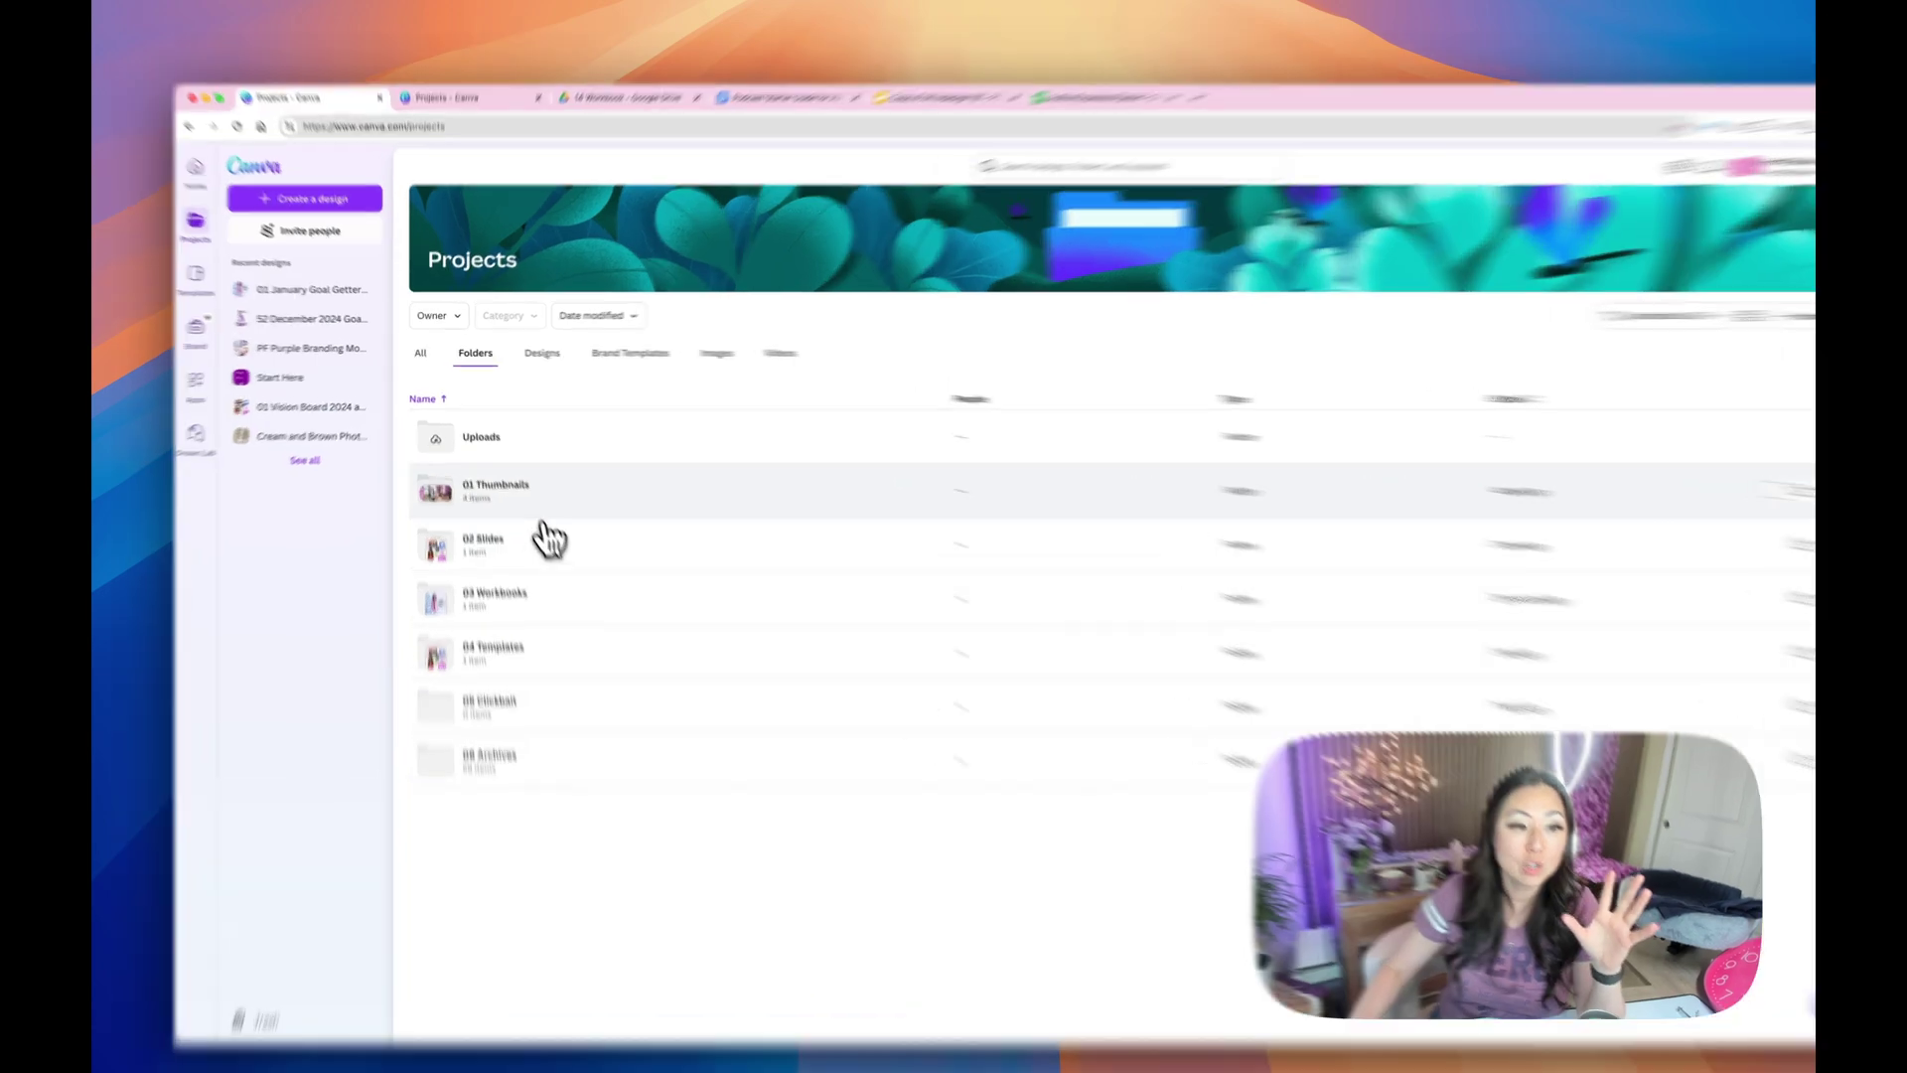
Search Uploads for 'logo' and place the pink butterfly logo on the 04 Privacy AI thumbnail
left_click(513, 474)
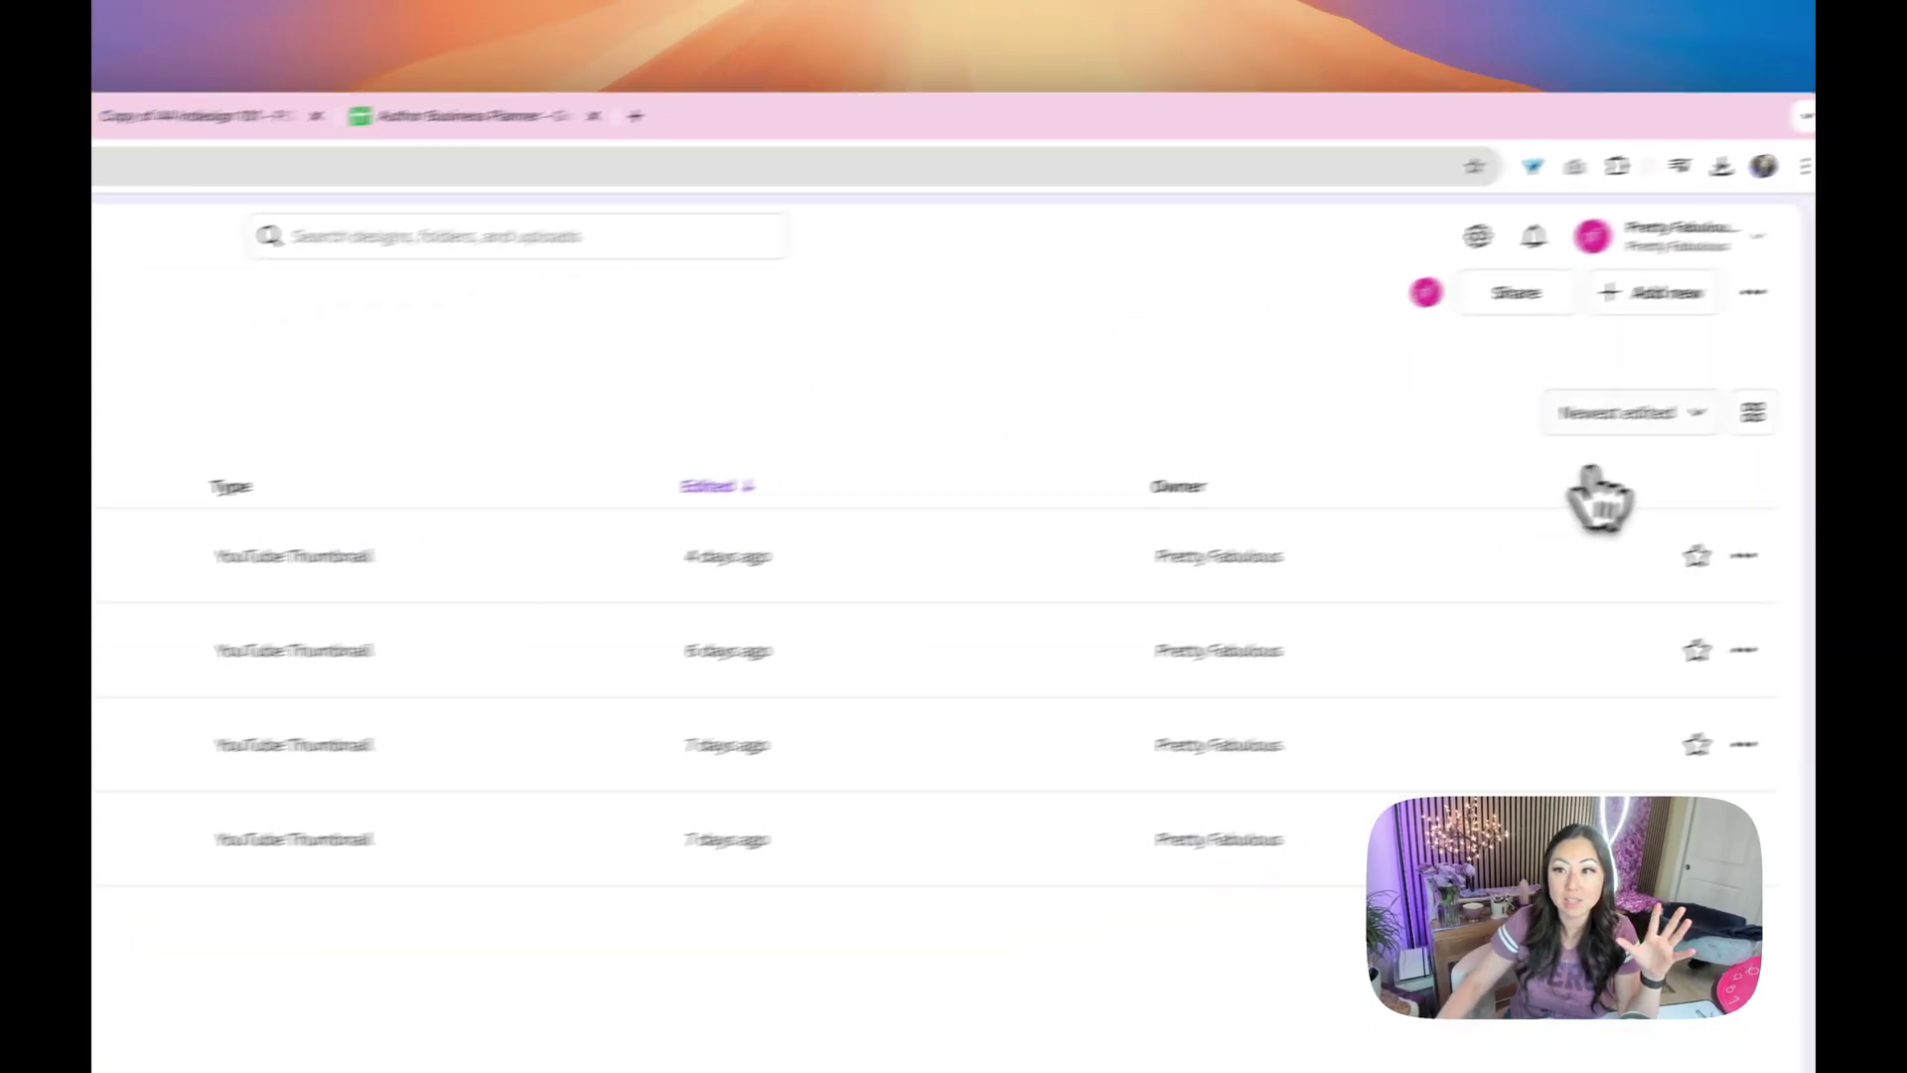
left_click(1627, 442)
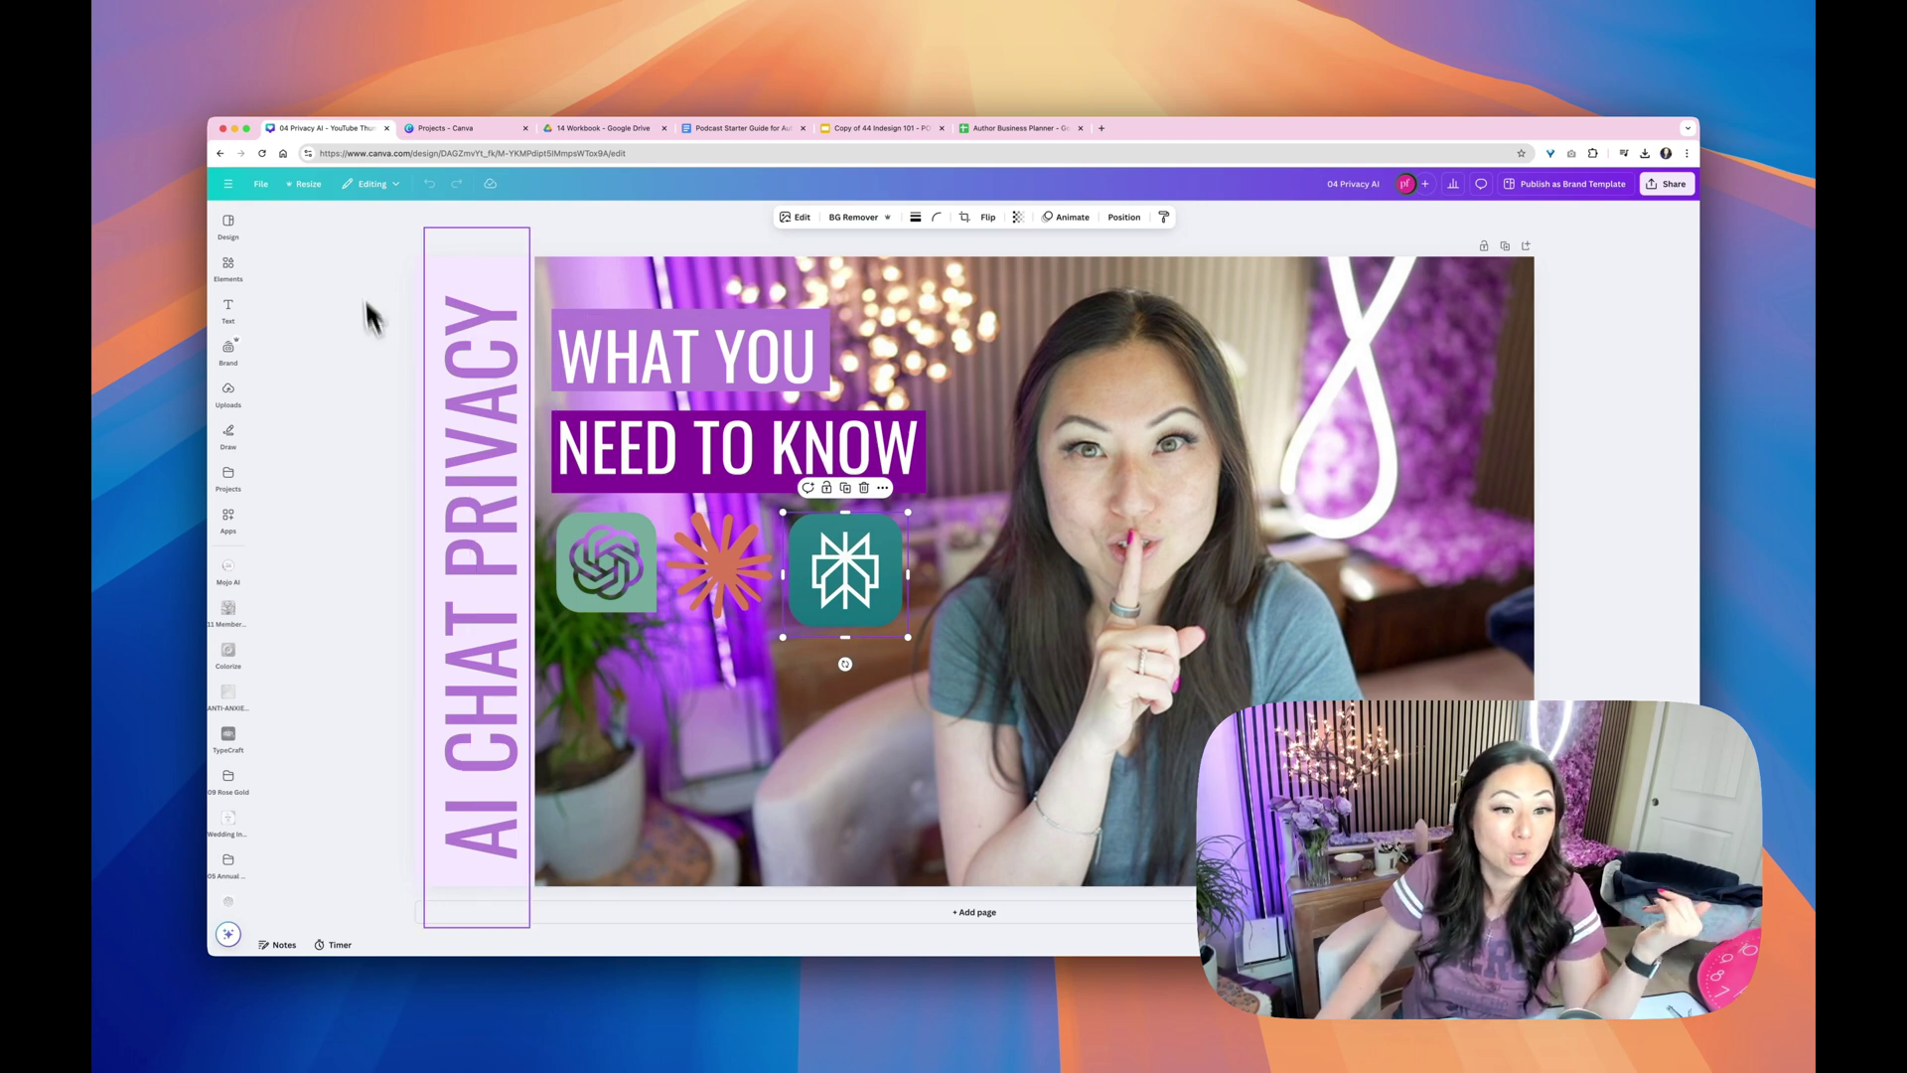
left_click(228, 394)
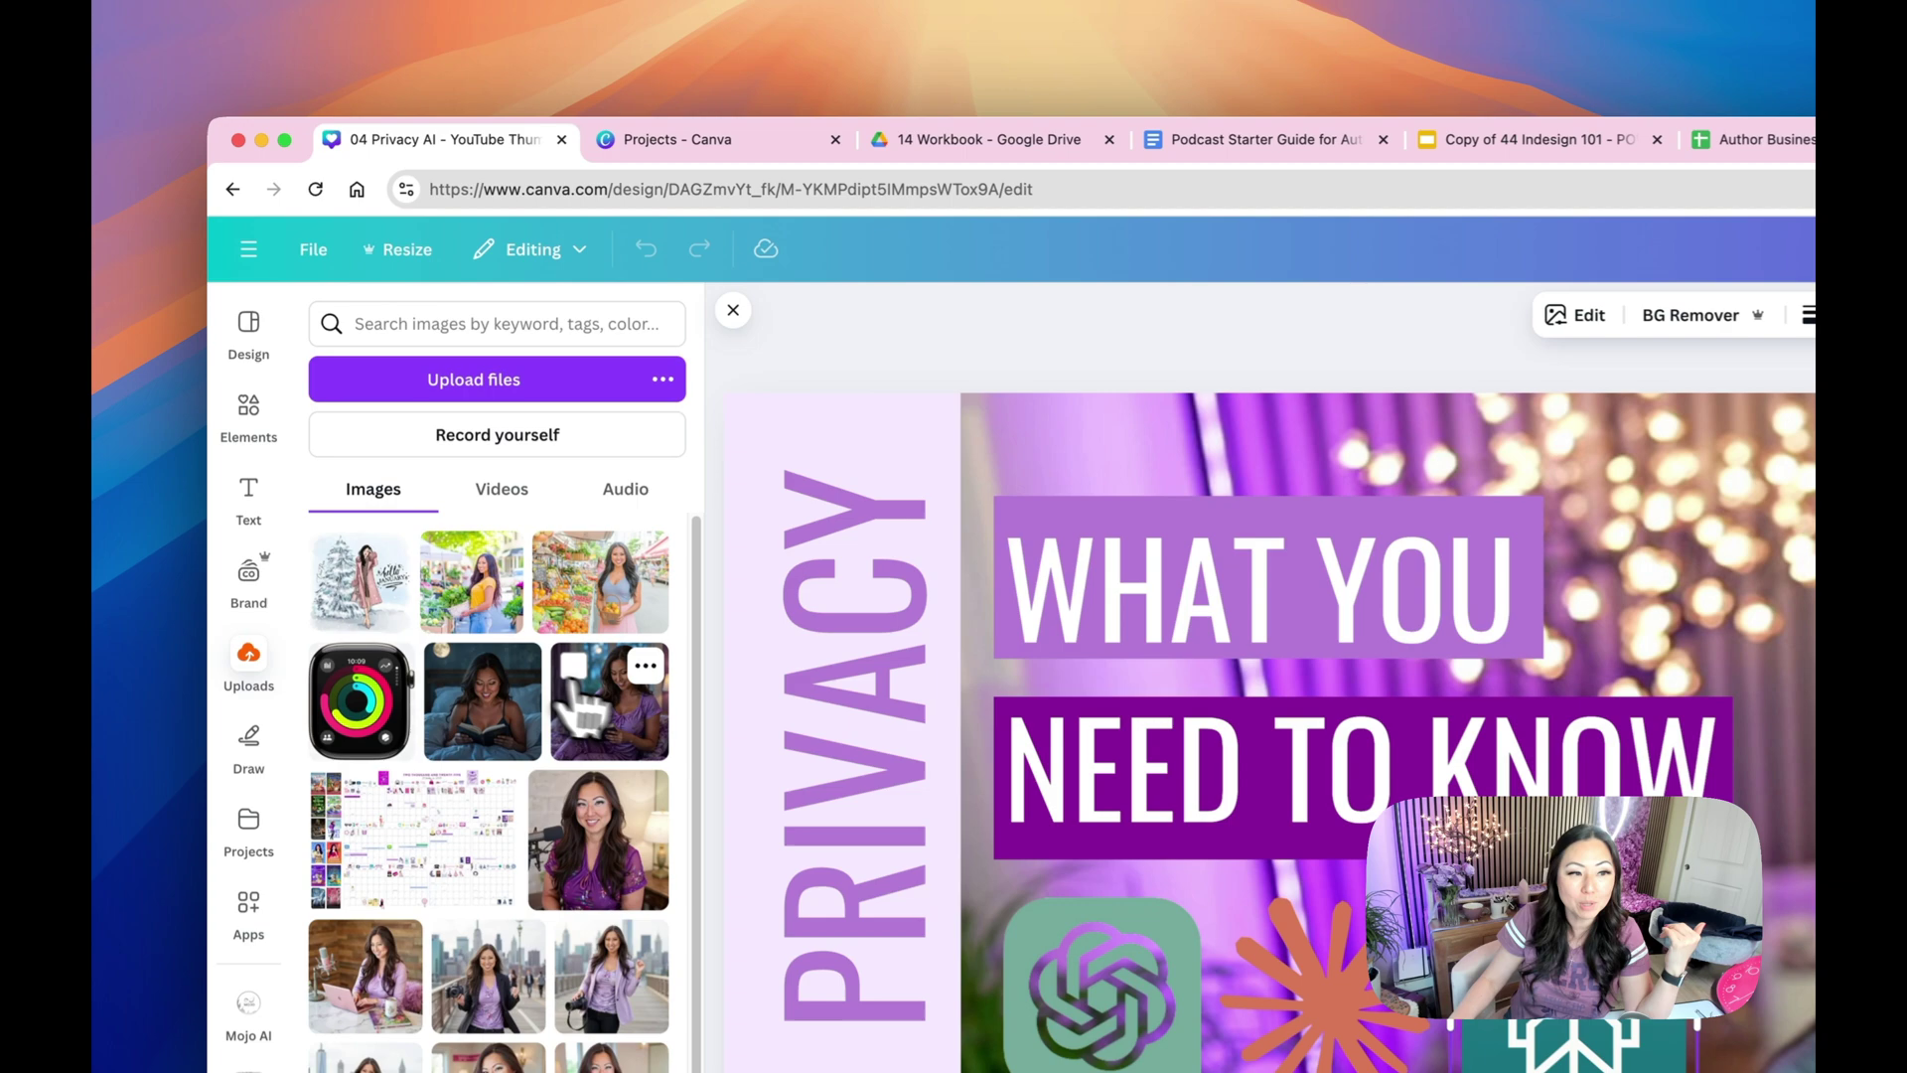
left_click(567, 329)
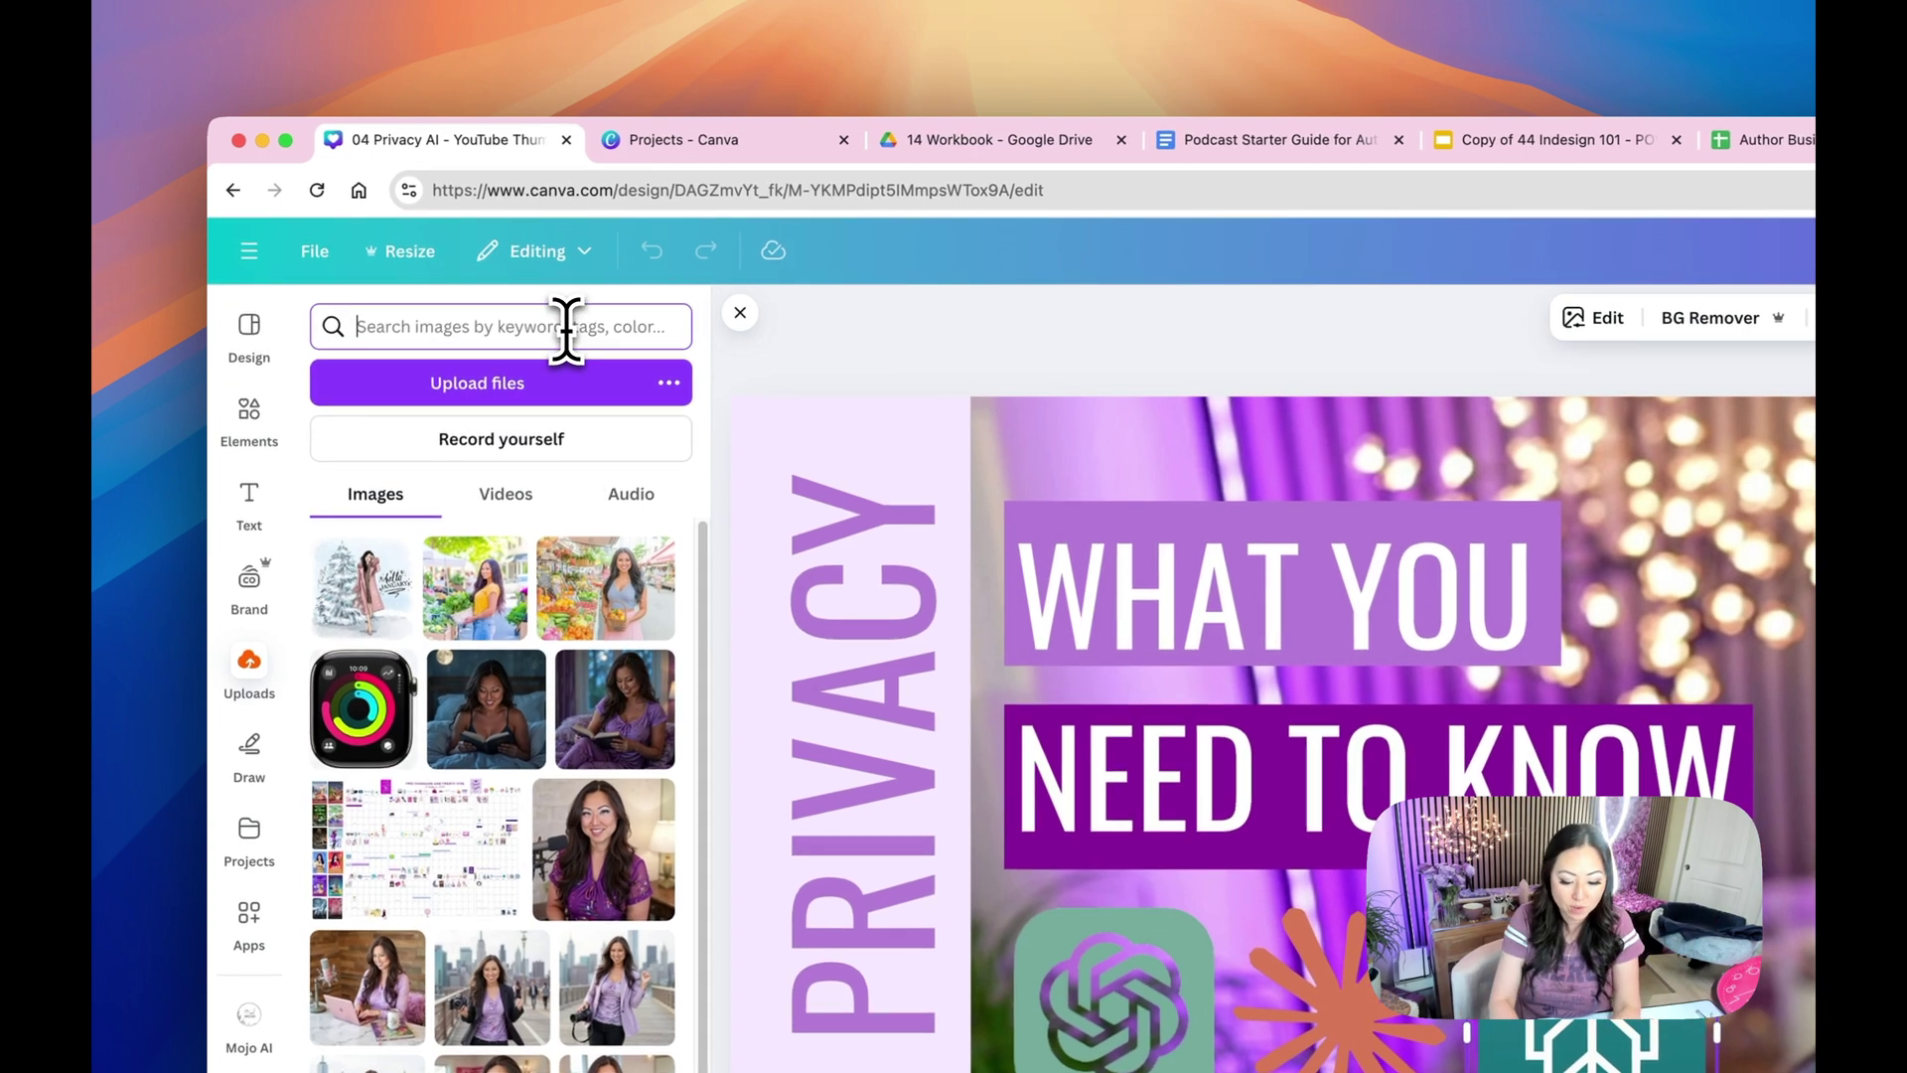
type("logo")
key("Return")
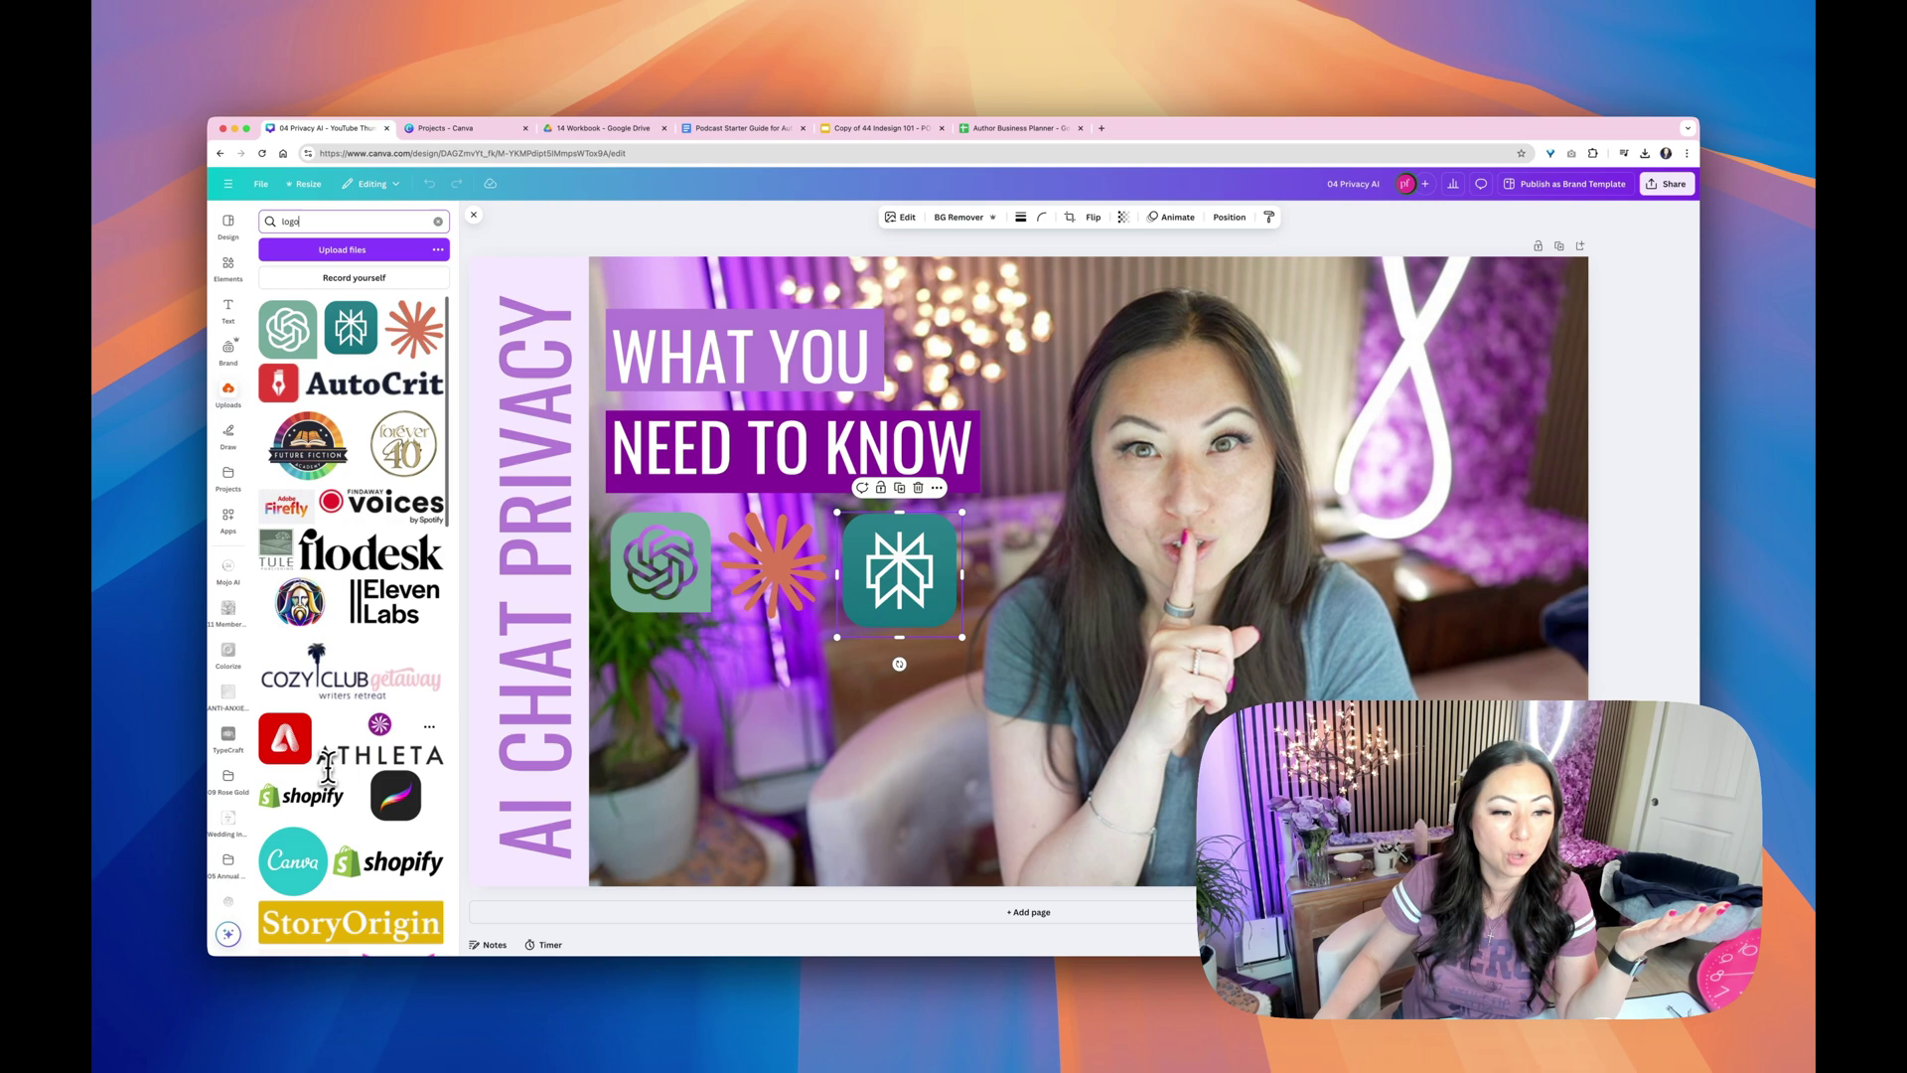
scroll(340, 729, "down", 5)
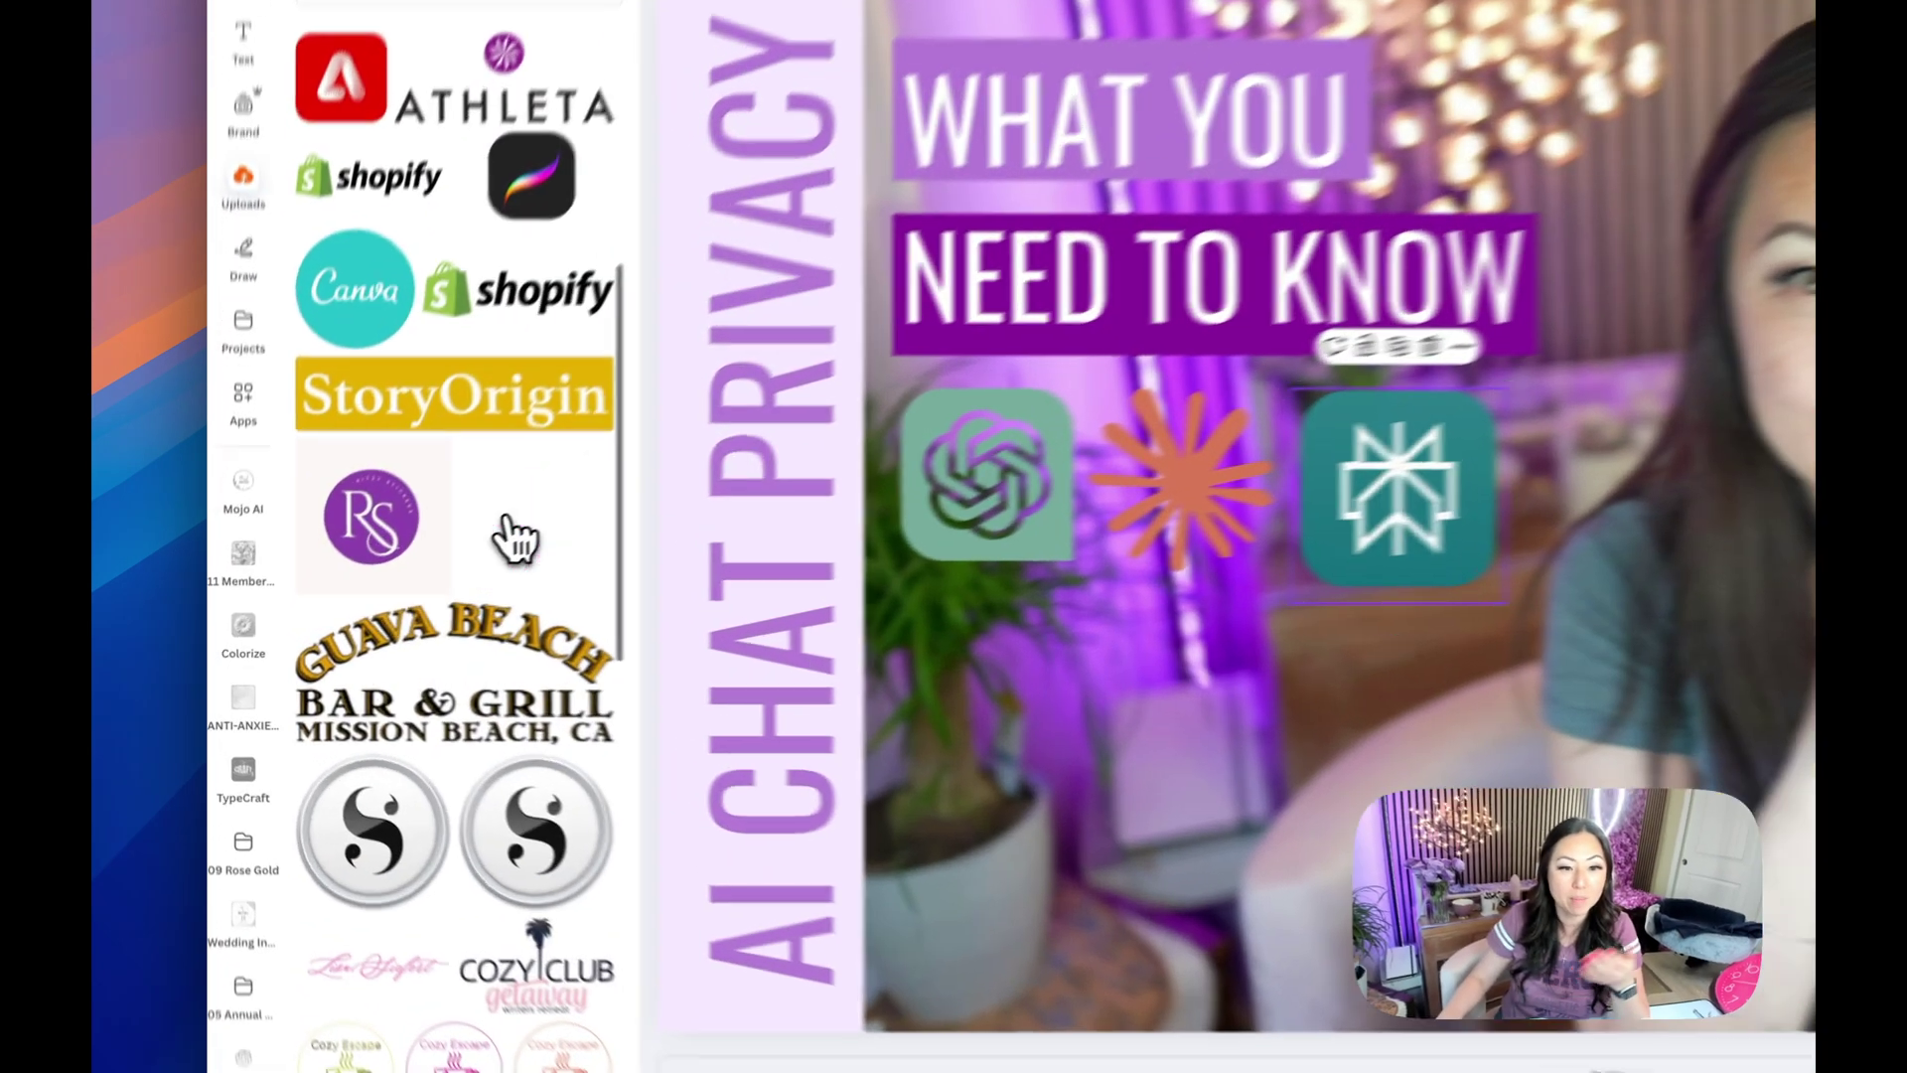
left_click_drag(363, 625, 1281, 627)
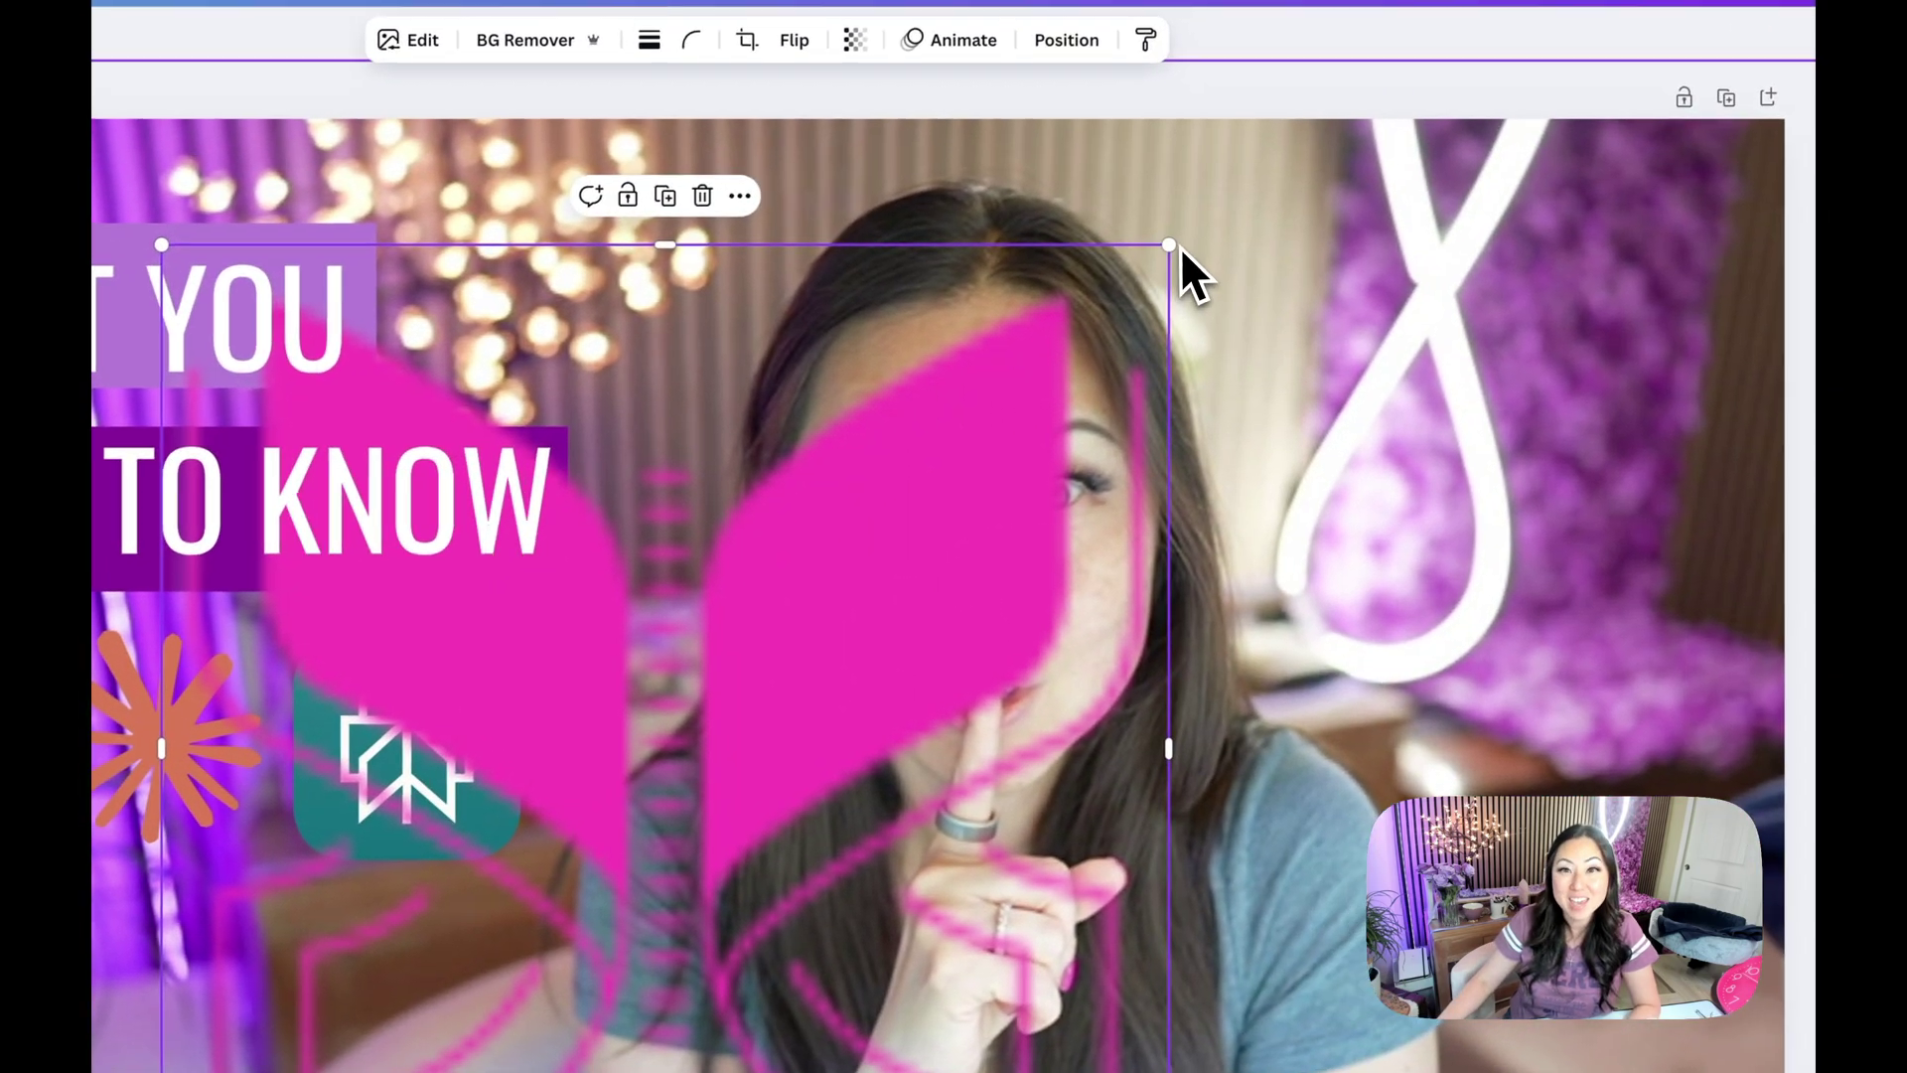
mouse_move(1183, 273)
left_mouse_down()
mouse_move(630, 839)
mouse_move(952, 309)
left_mouse_up()
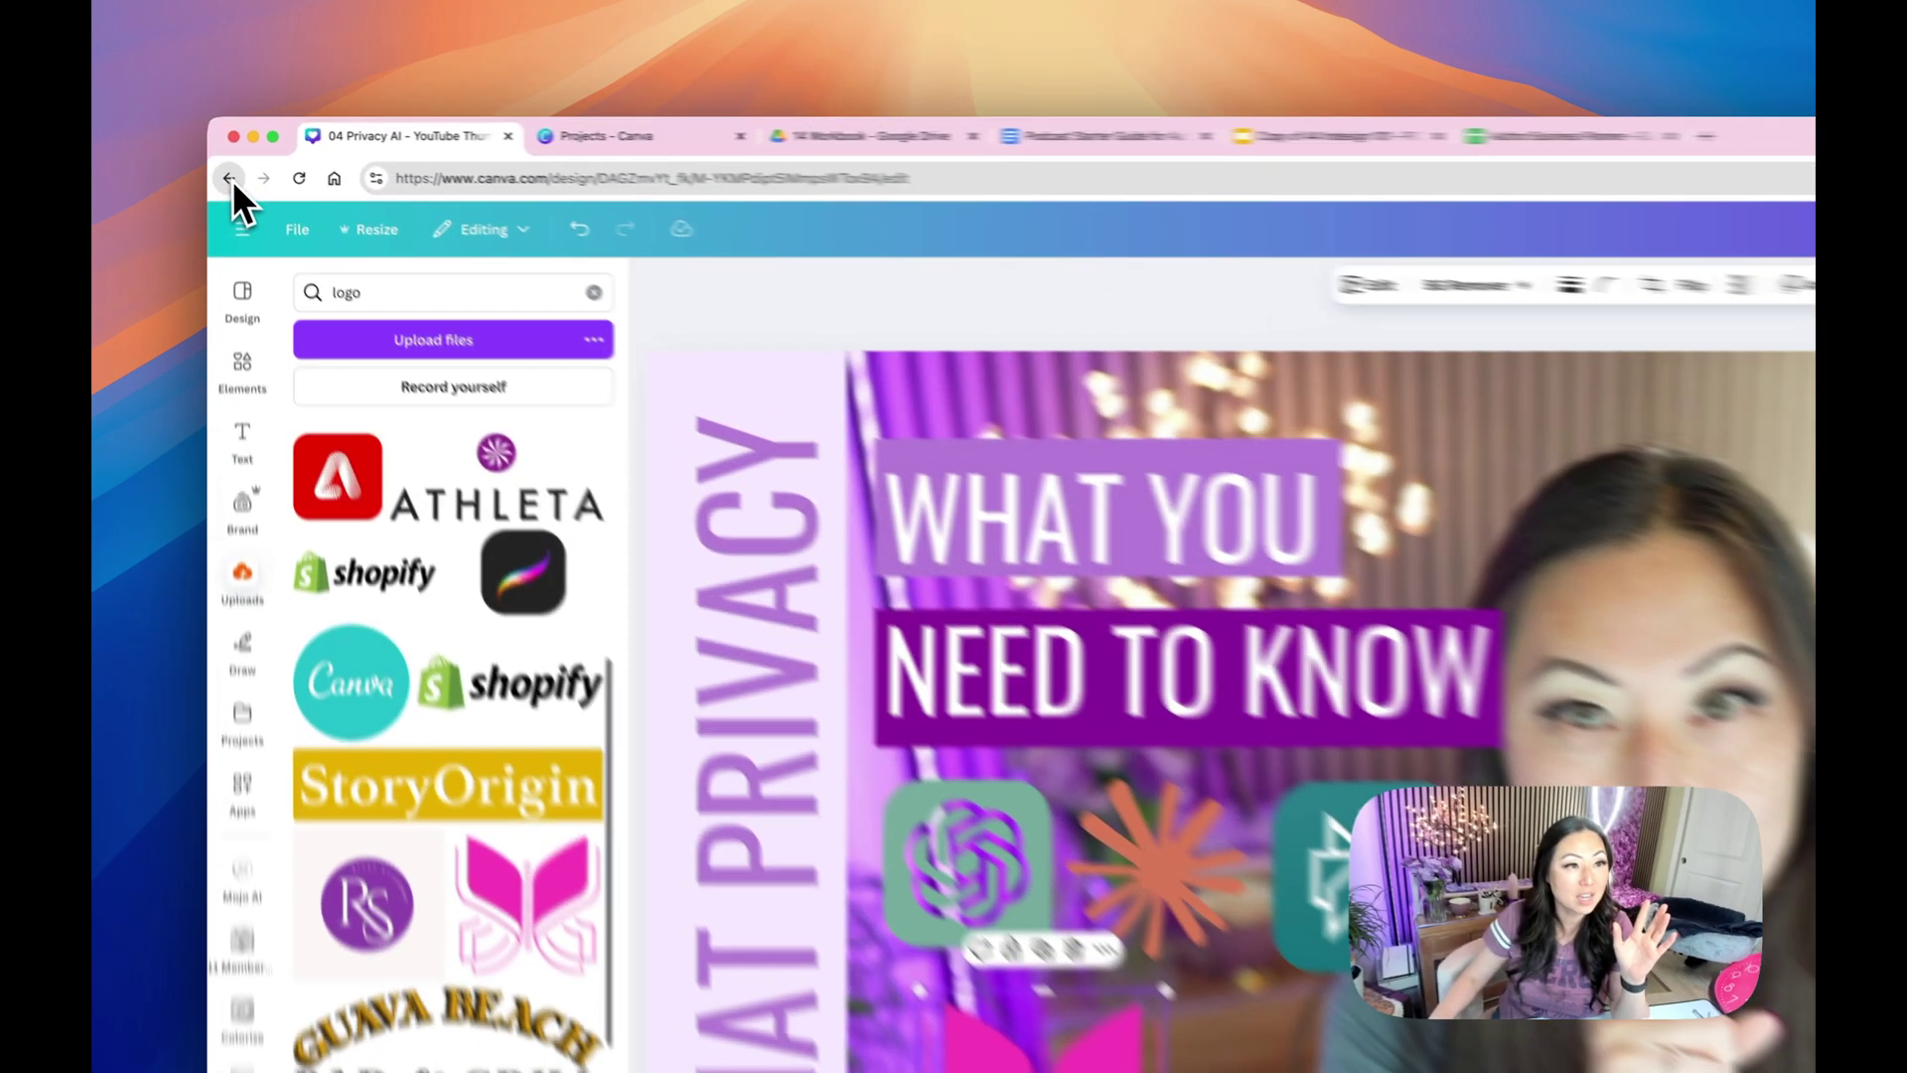
Open the 01 January Goal Getters Workbook from Projects > 03 Workbooks
left_click(229, 185)
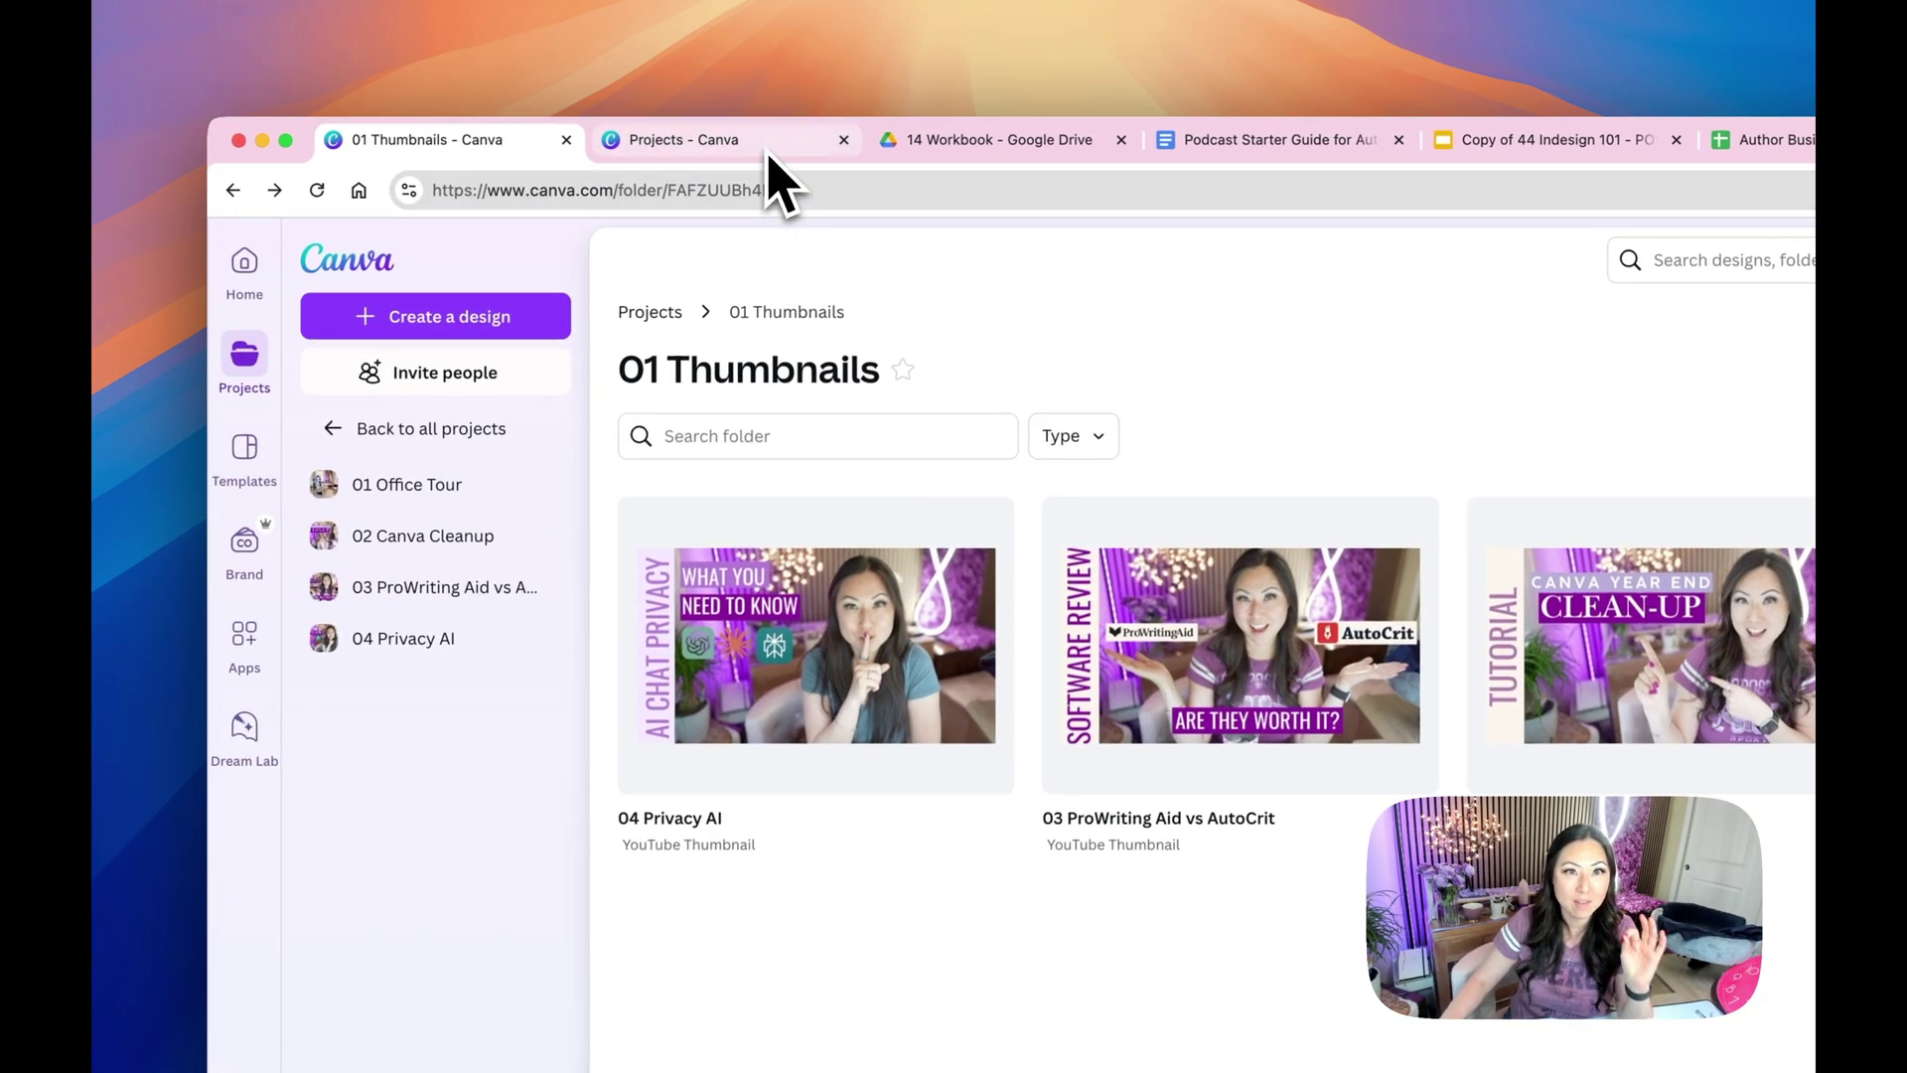
left_click(767, 149)
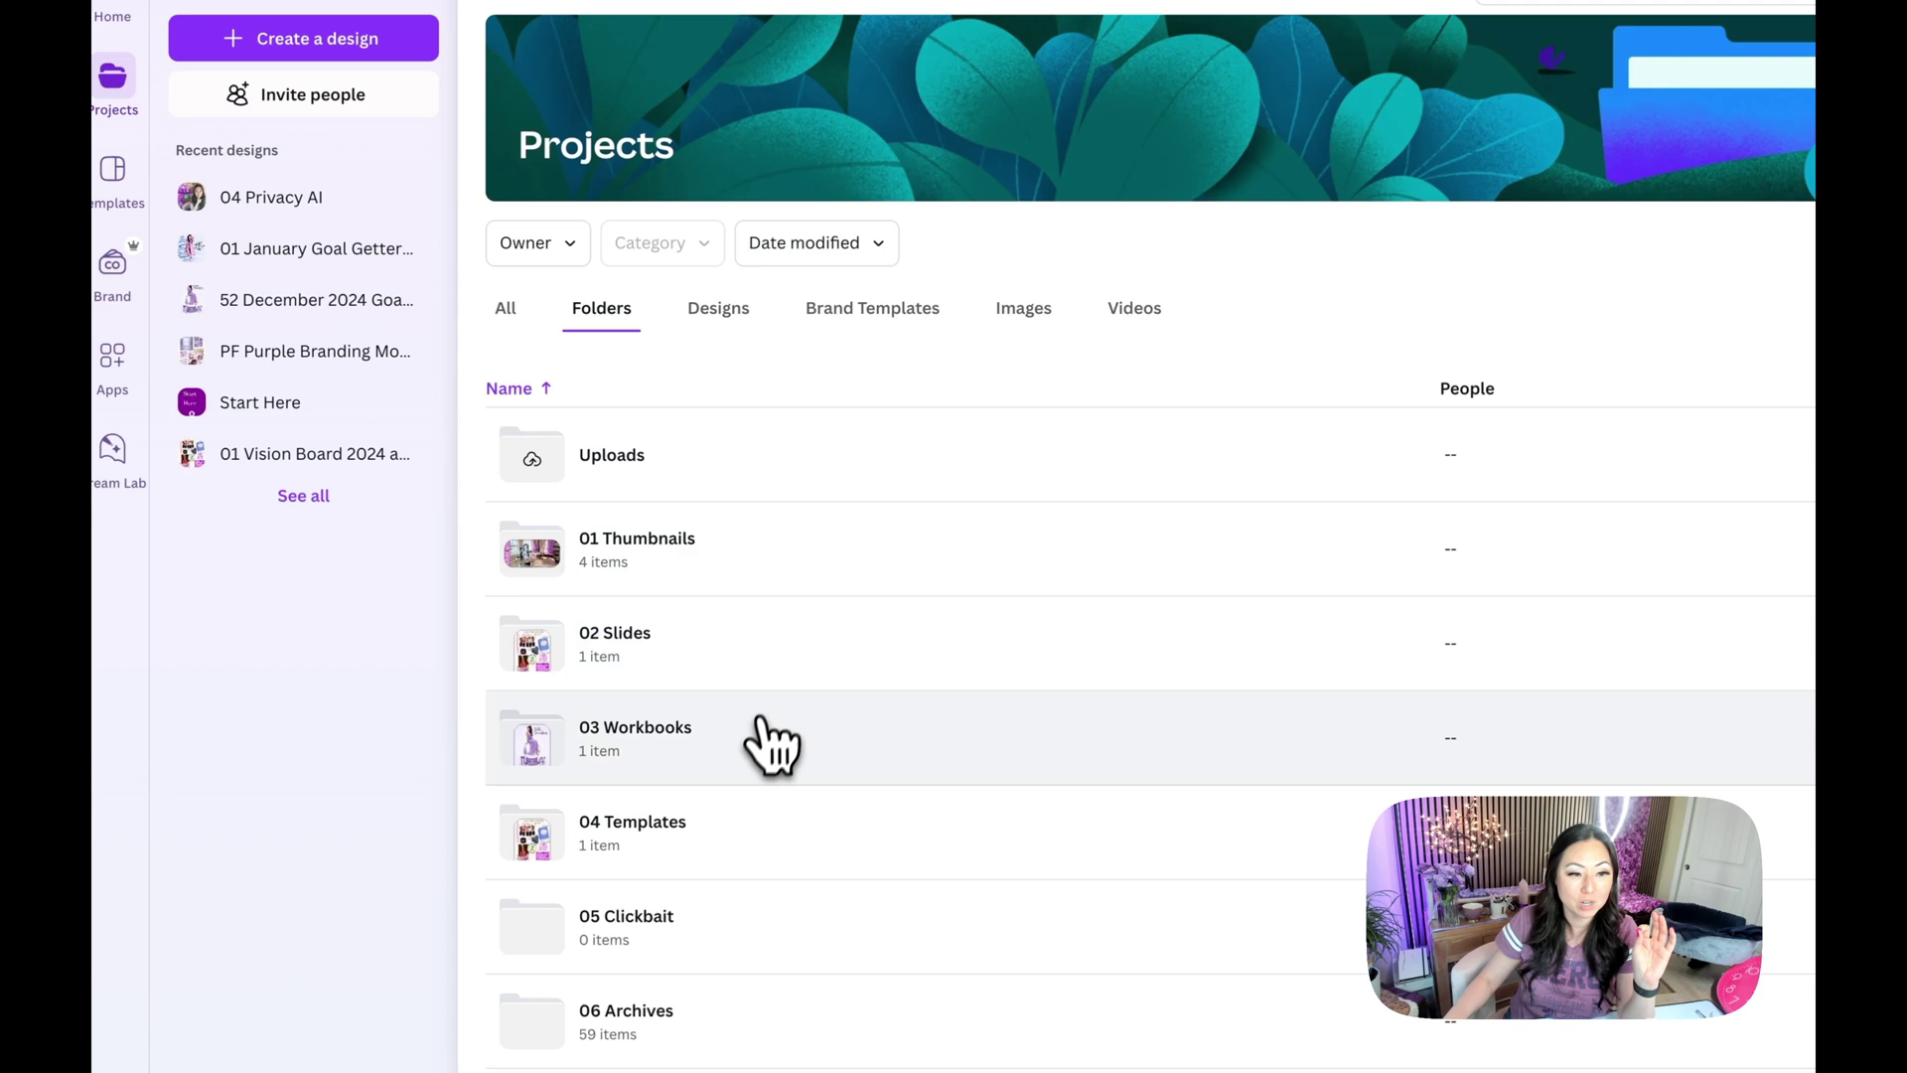
left_click(768, 740)
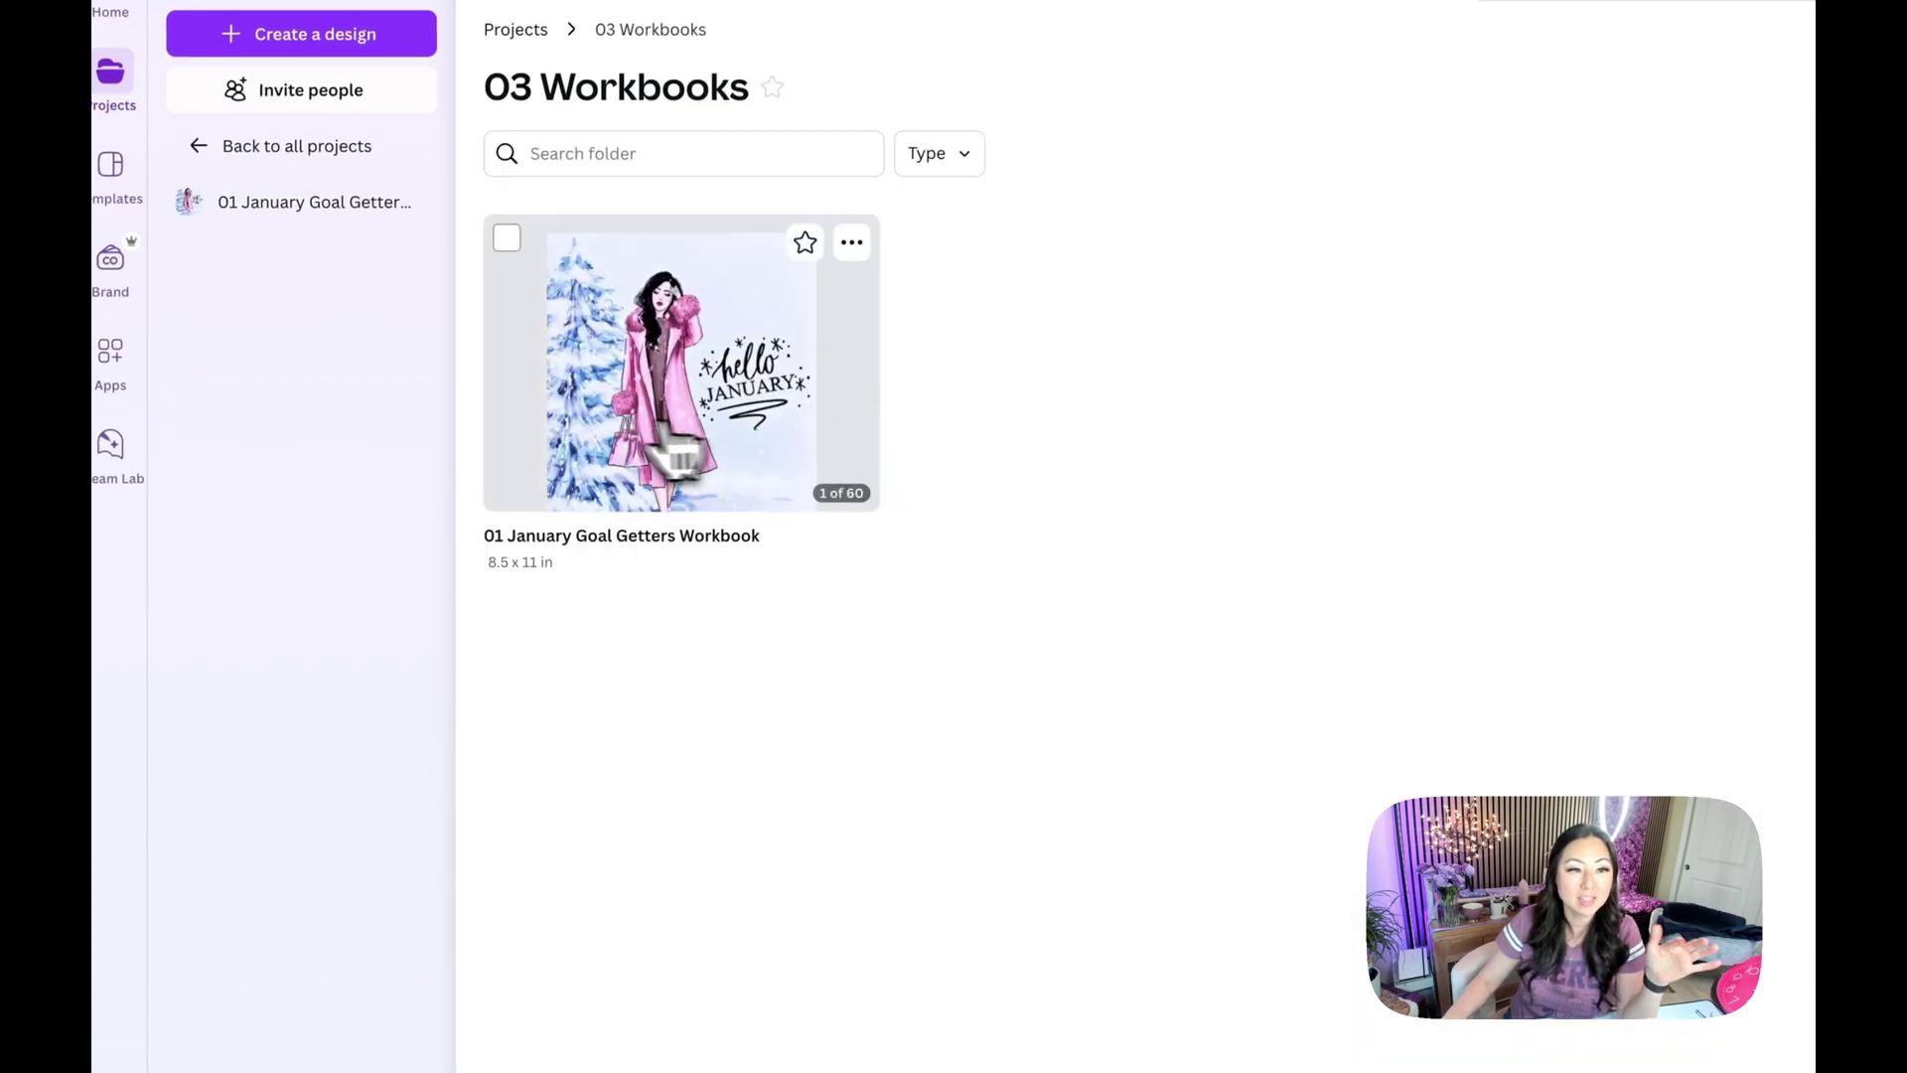
left_click(677, 374)
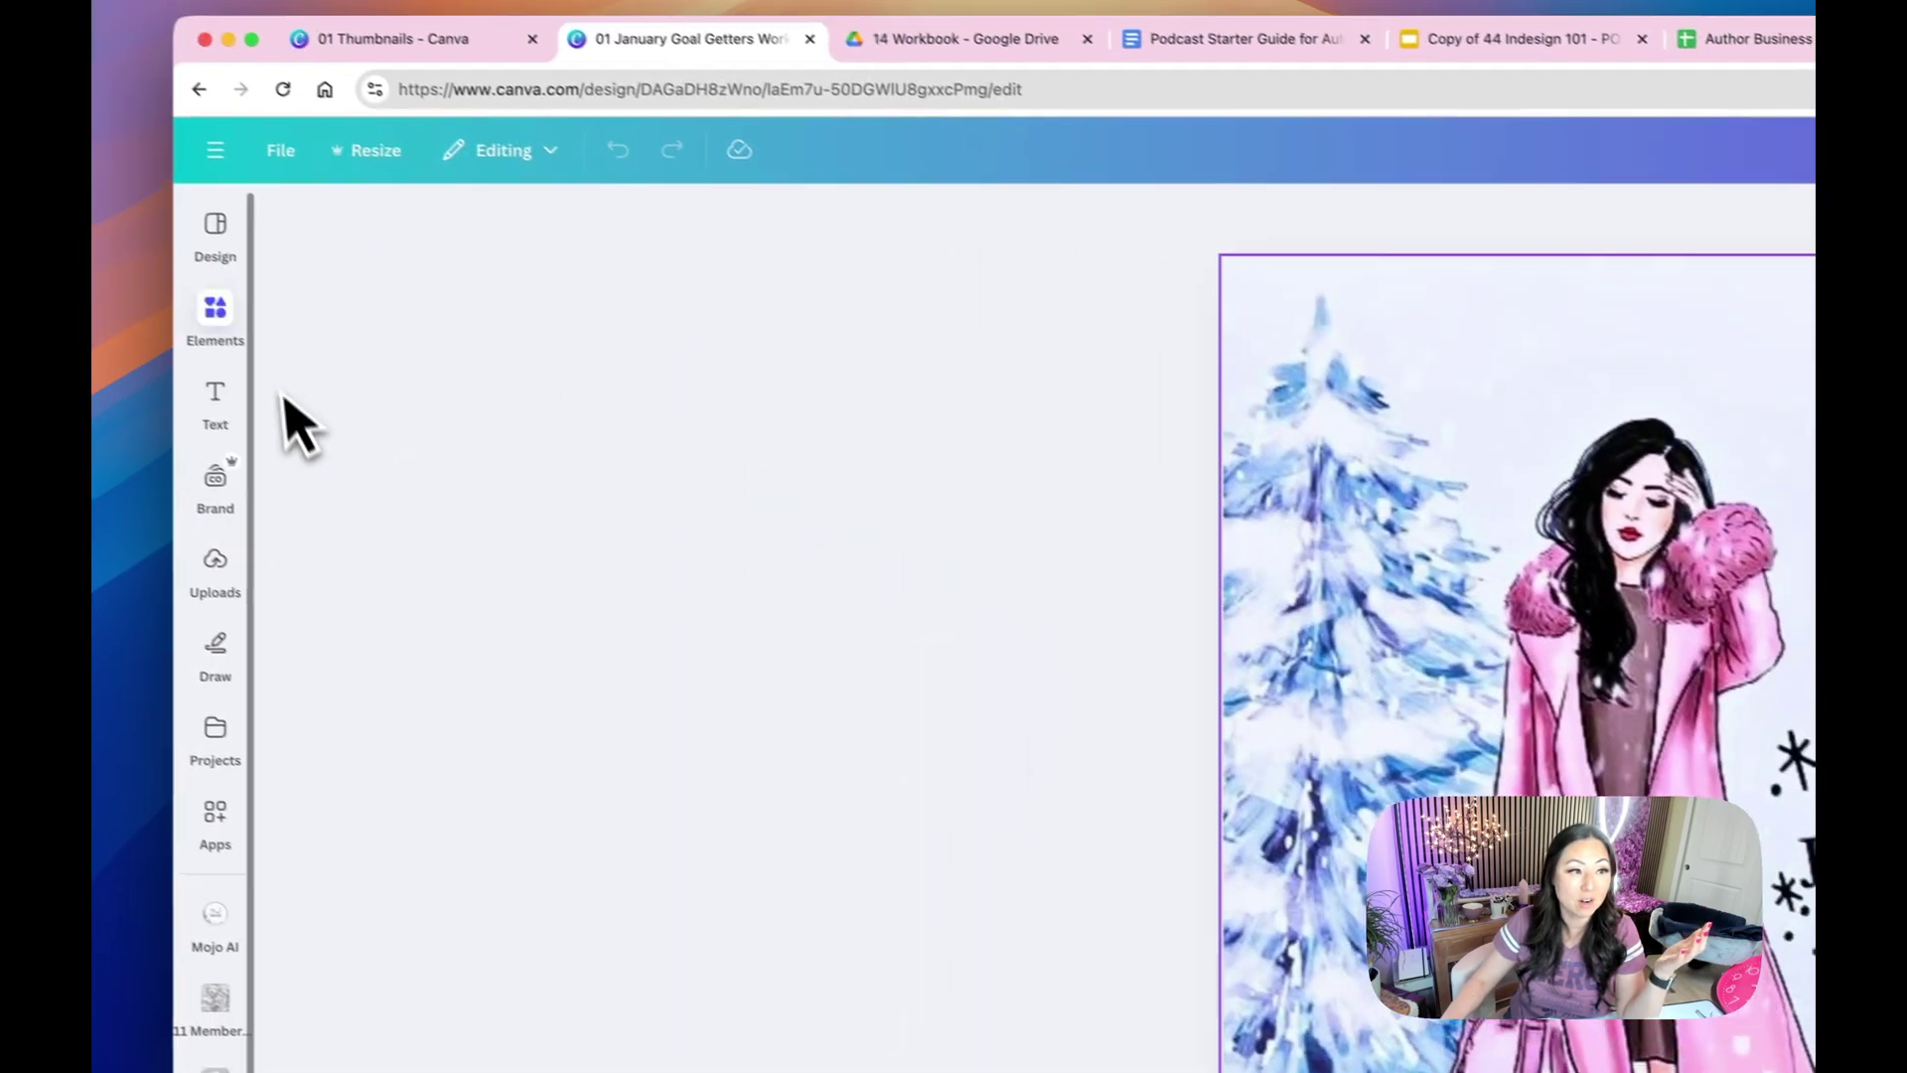
Search Design templates for 'infographic' and pick the blue-and-pink roadmap template
left_click(253, 352)
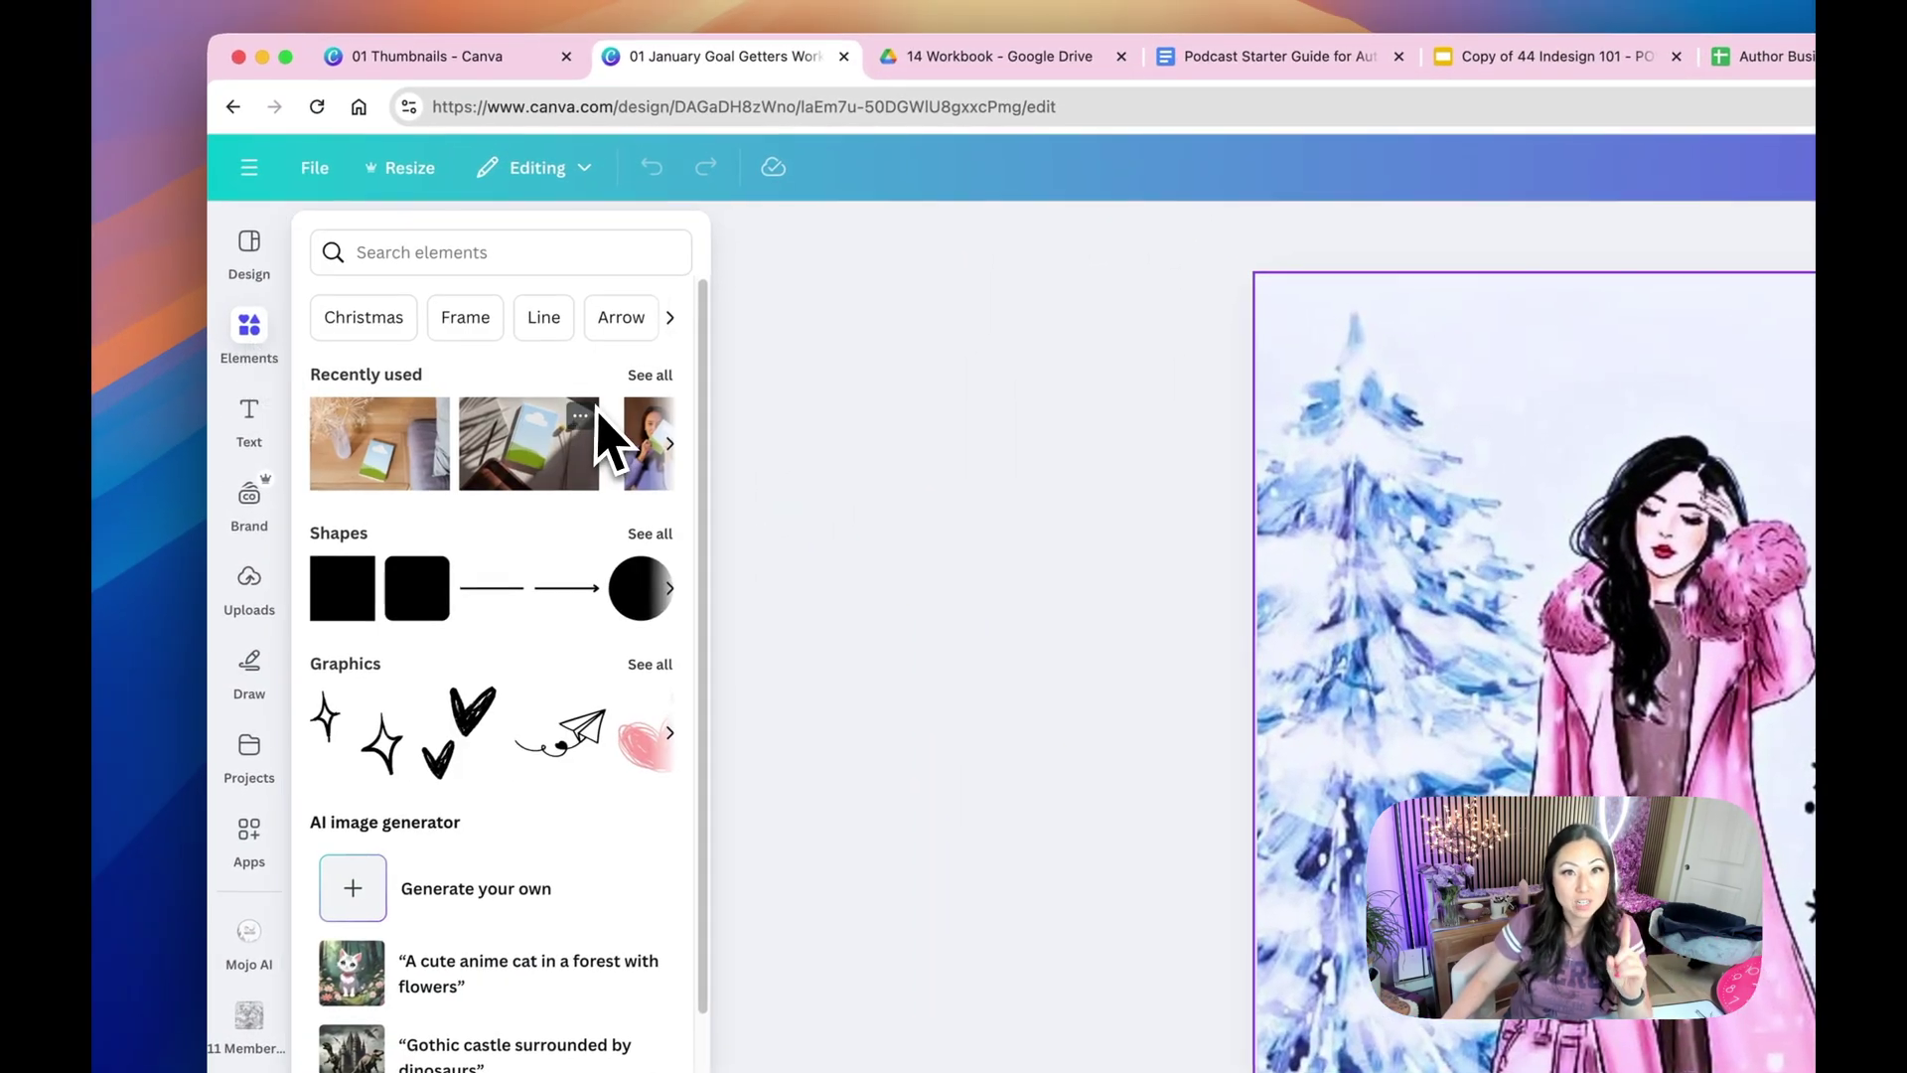
left_click(249, 414)
left_click(254, 247)
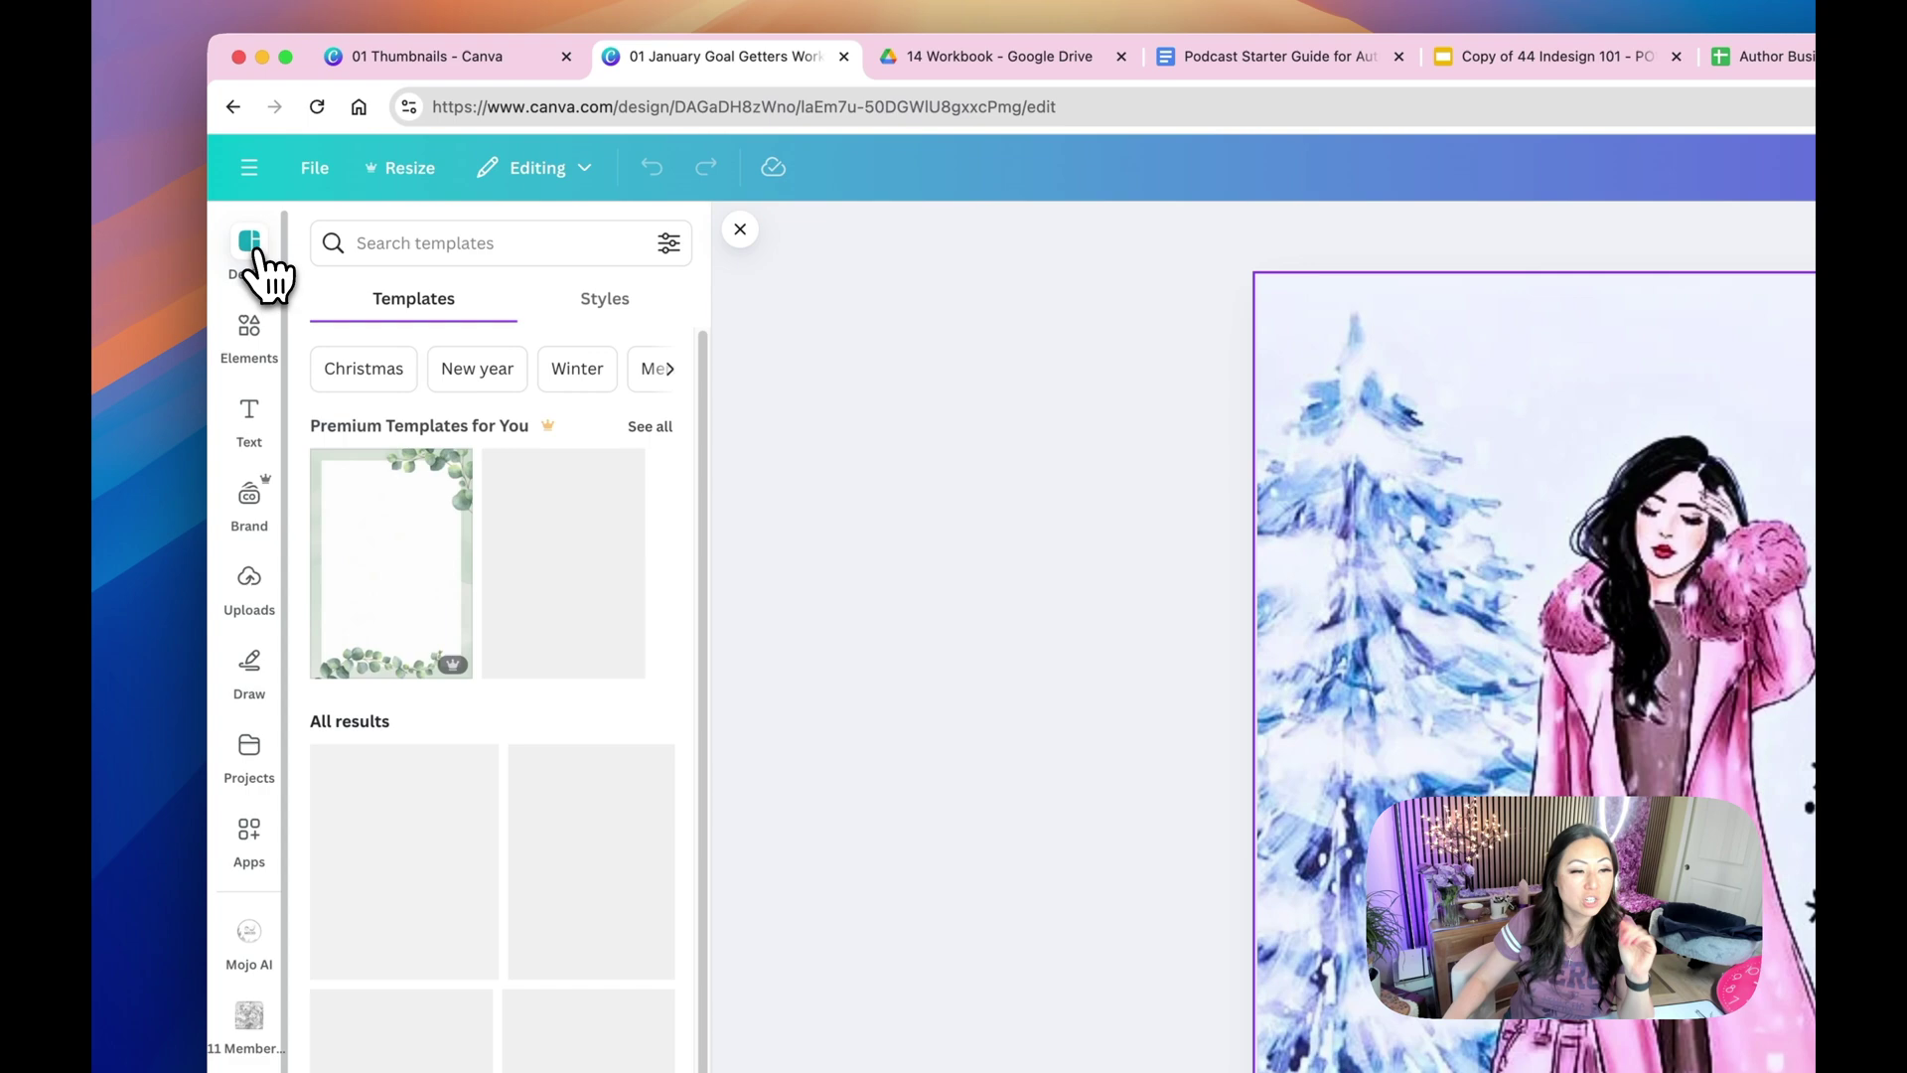
left_click(458, 239)
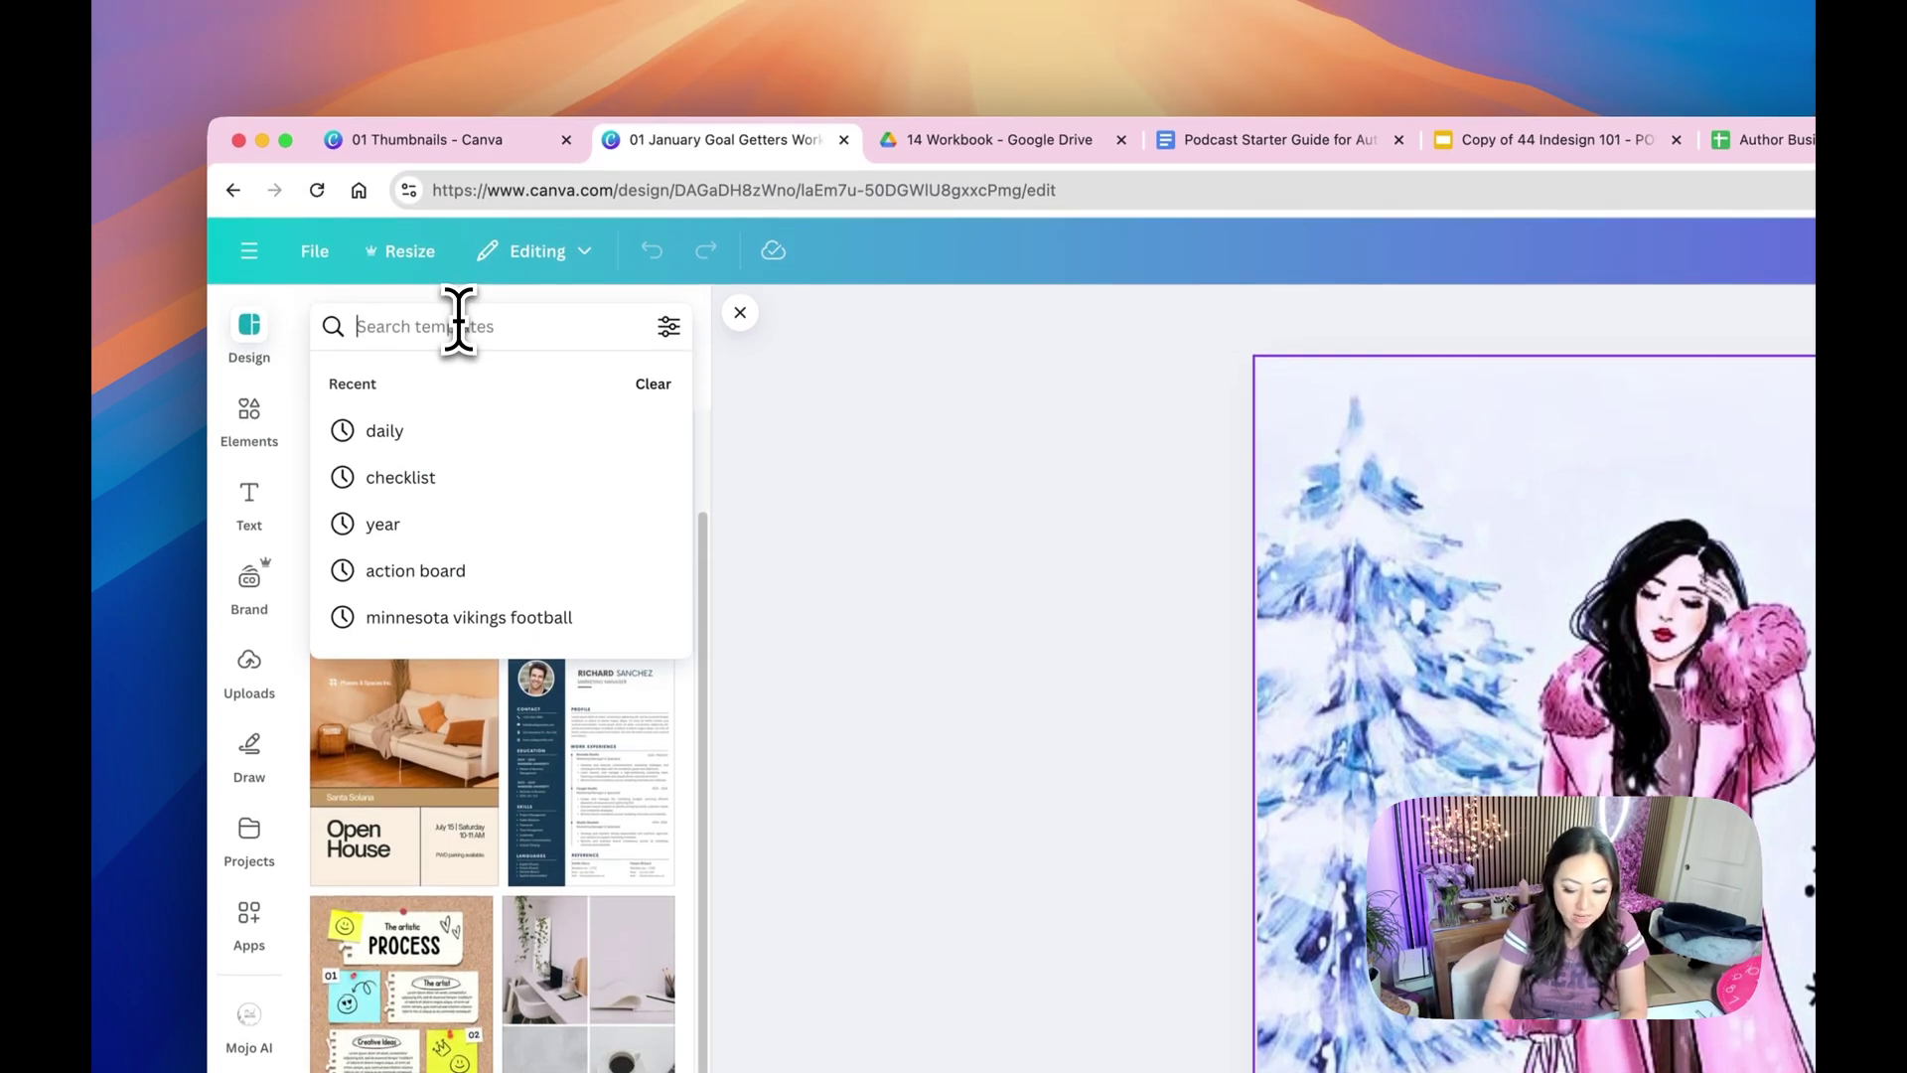
type("infographic")
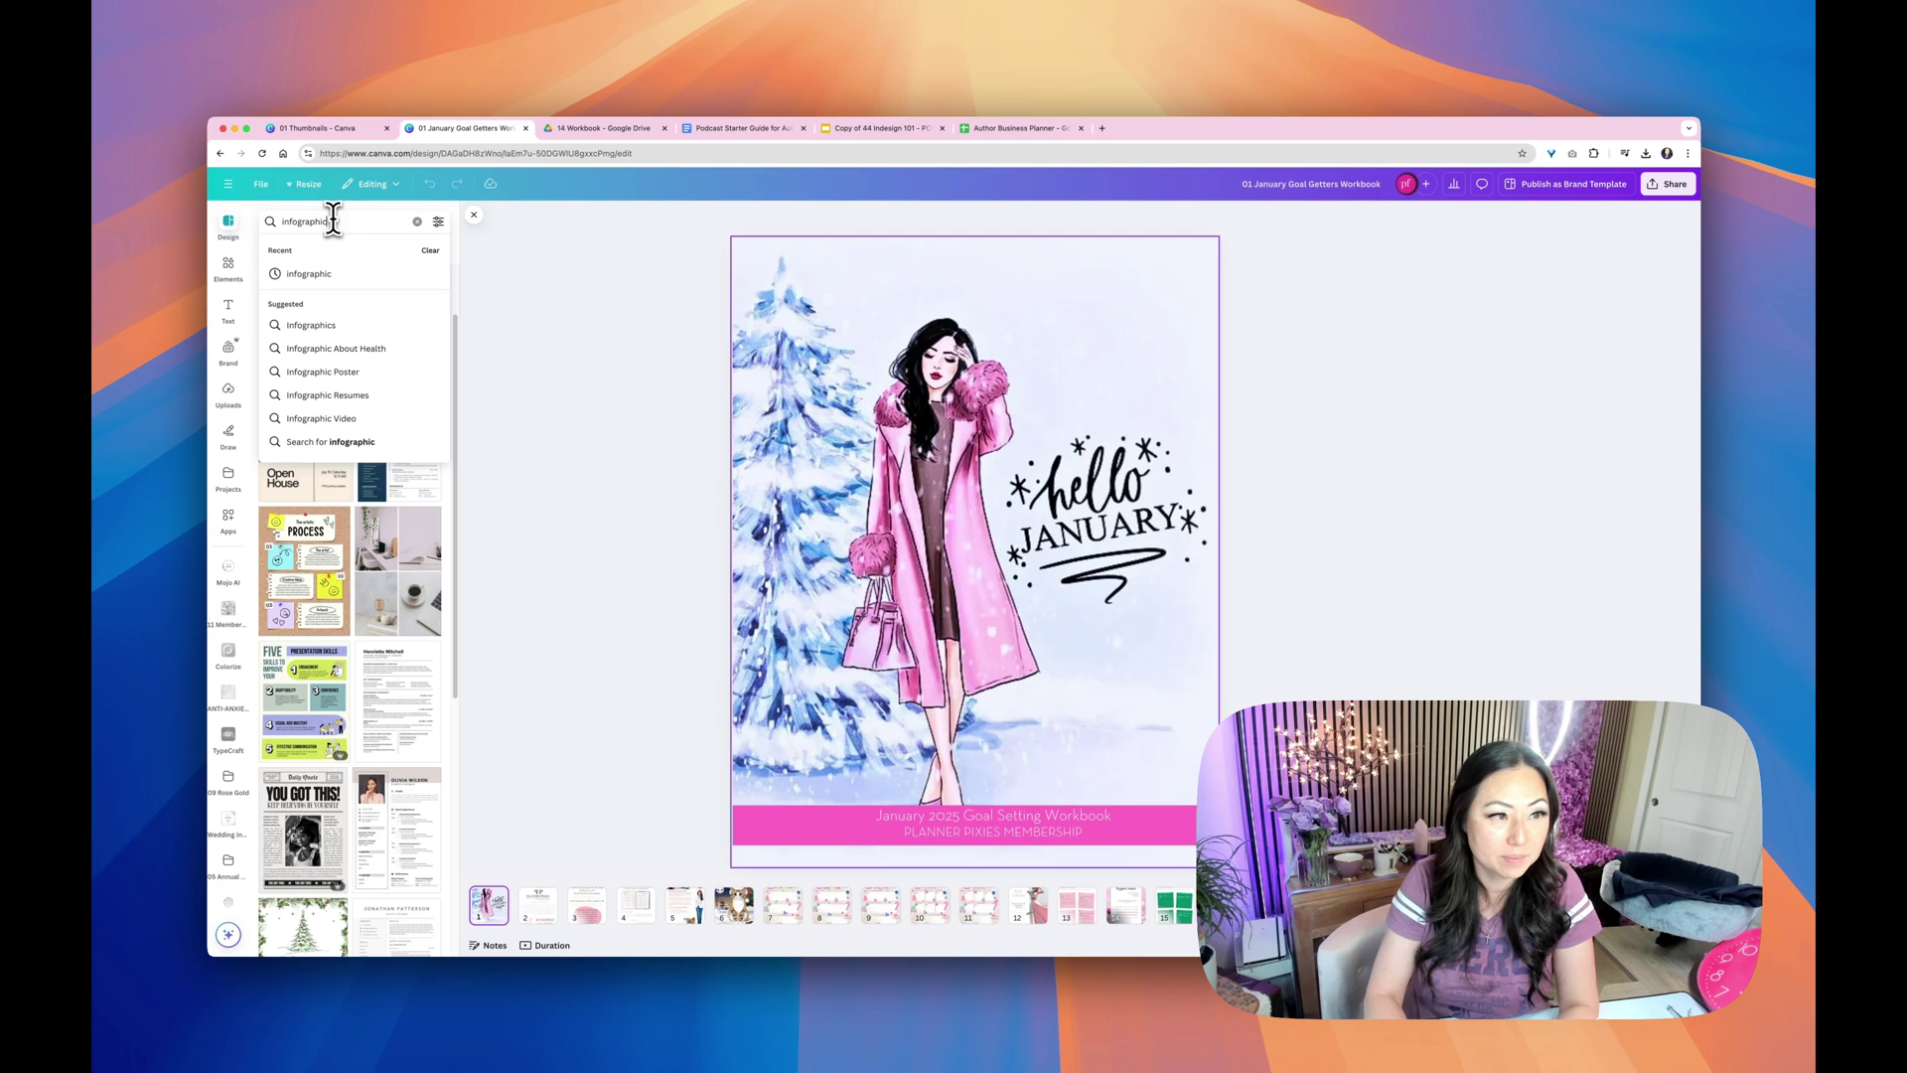
key("Return")
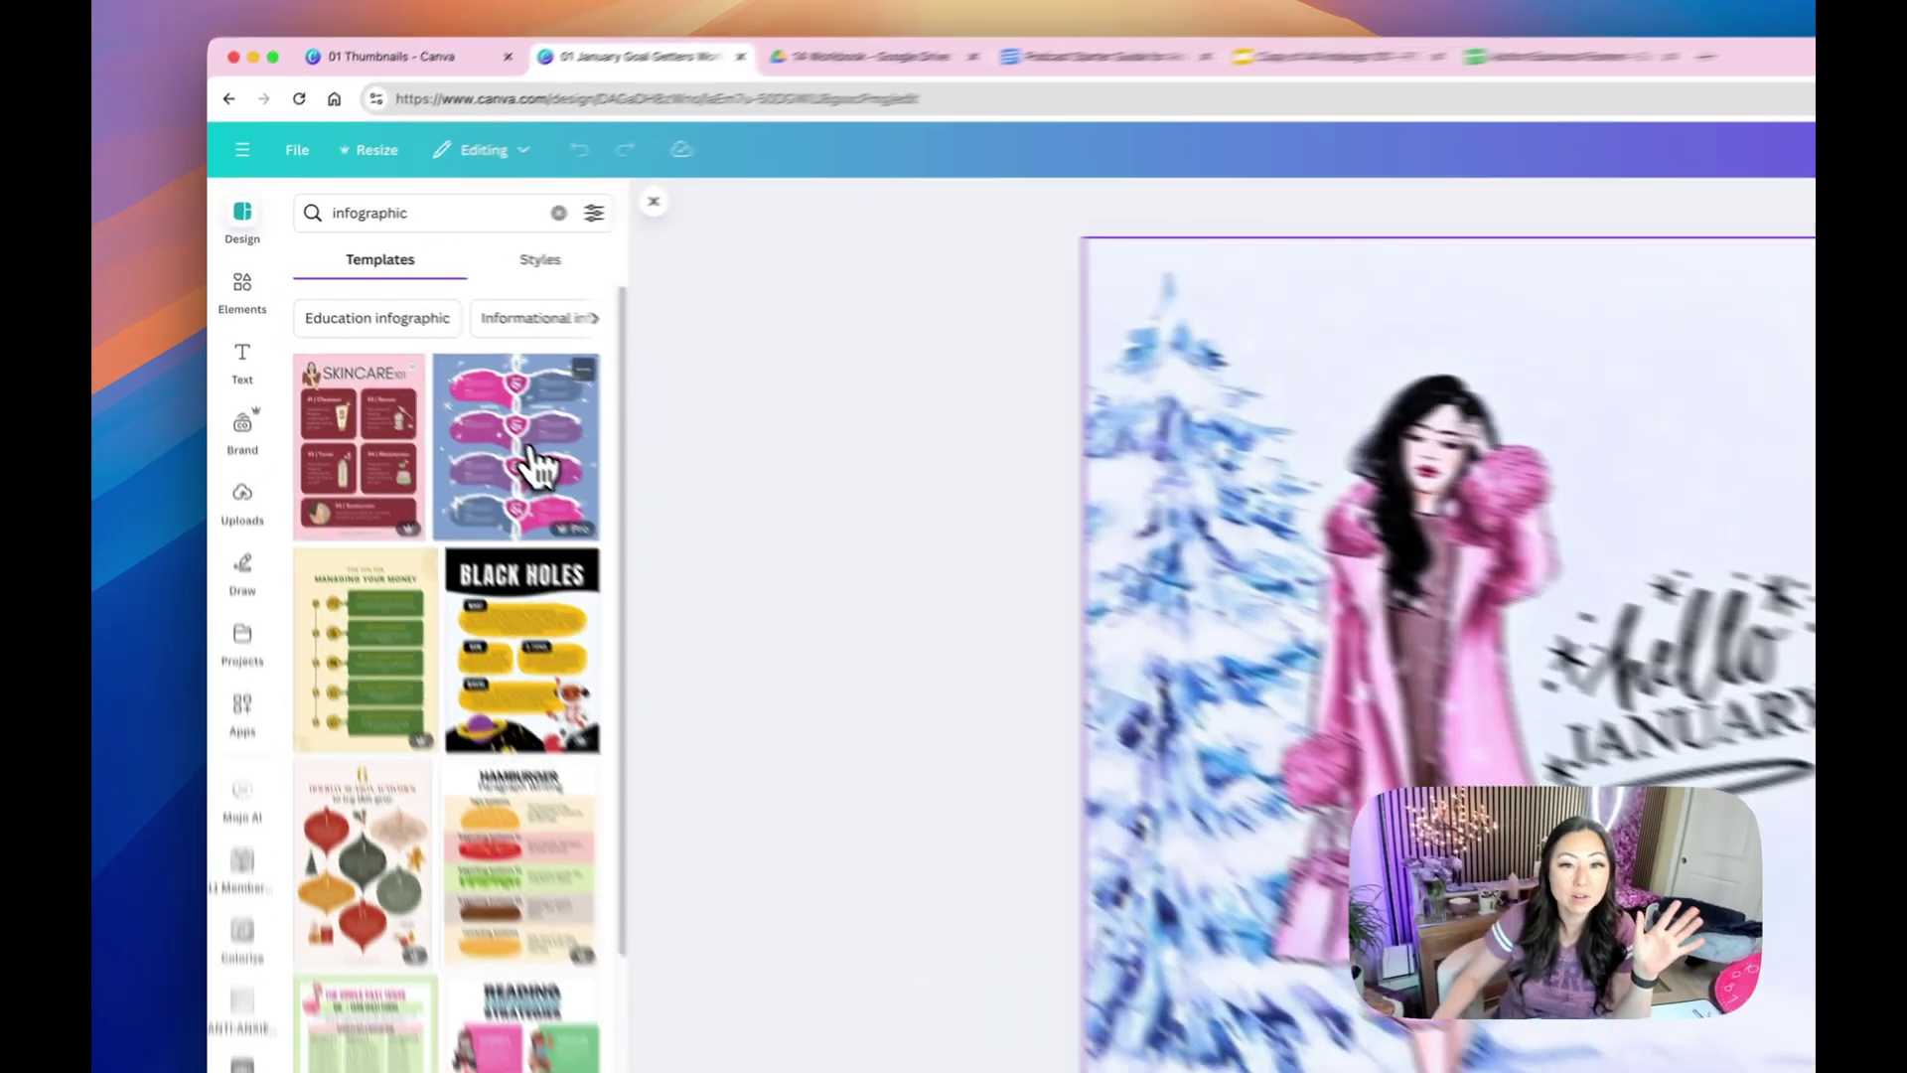
left_click(396, 347)
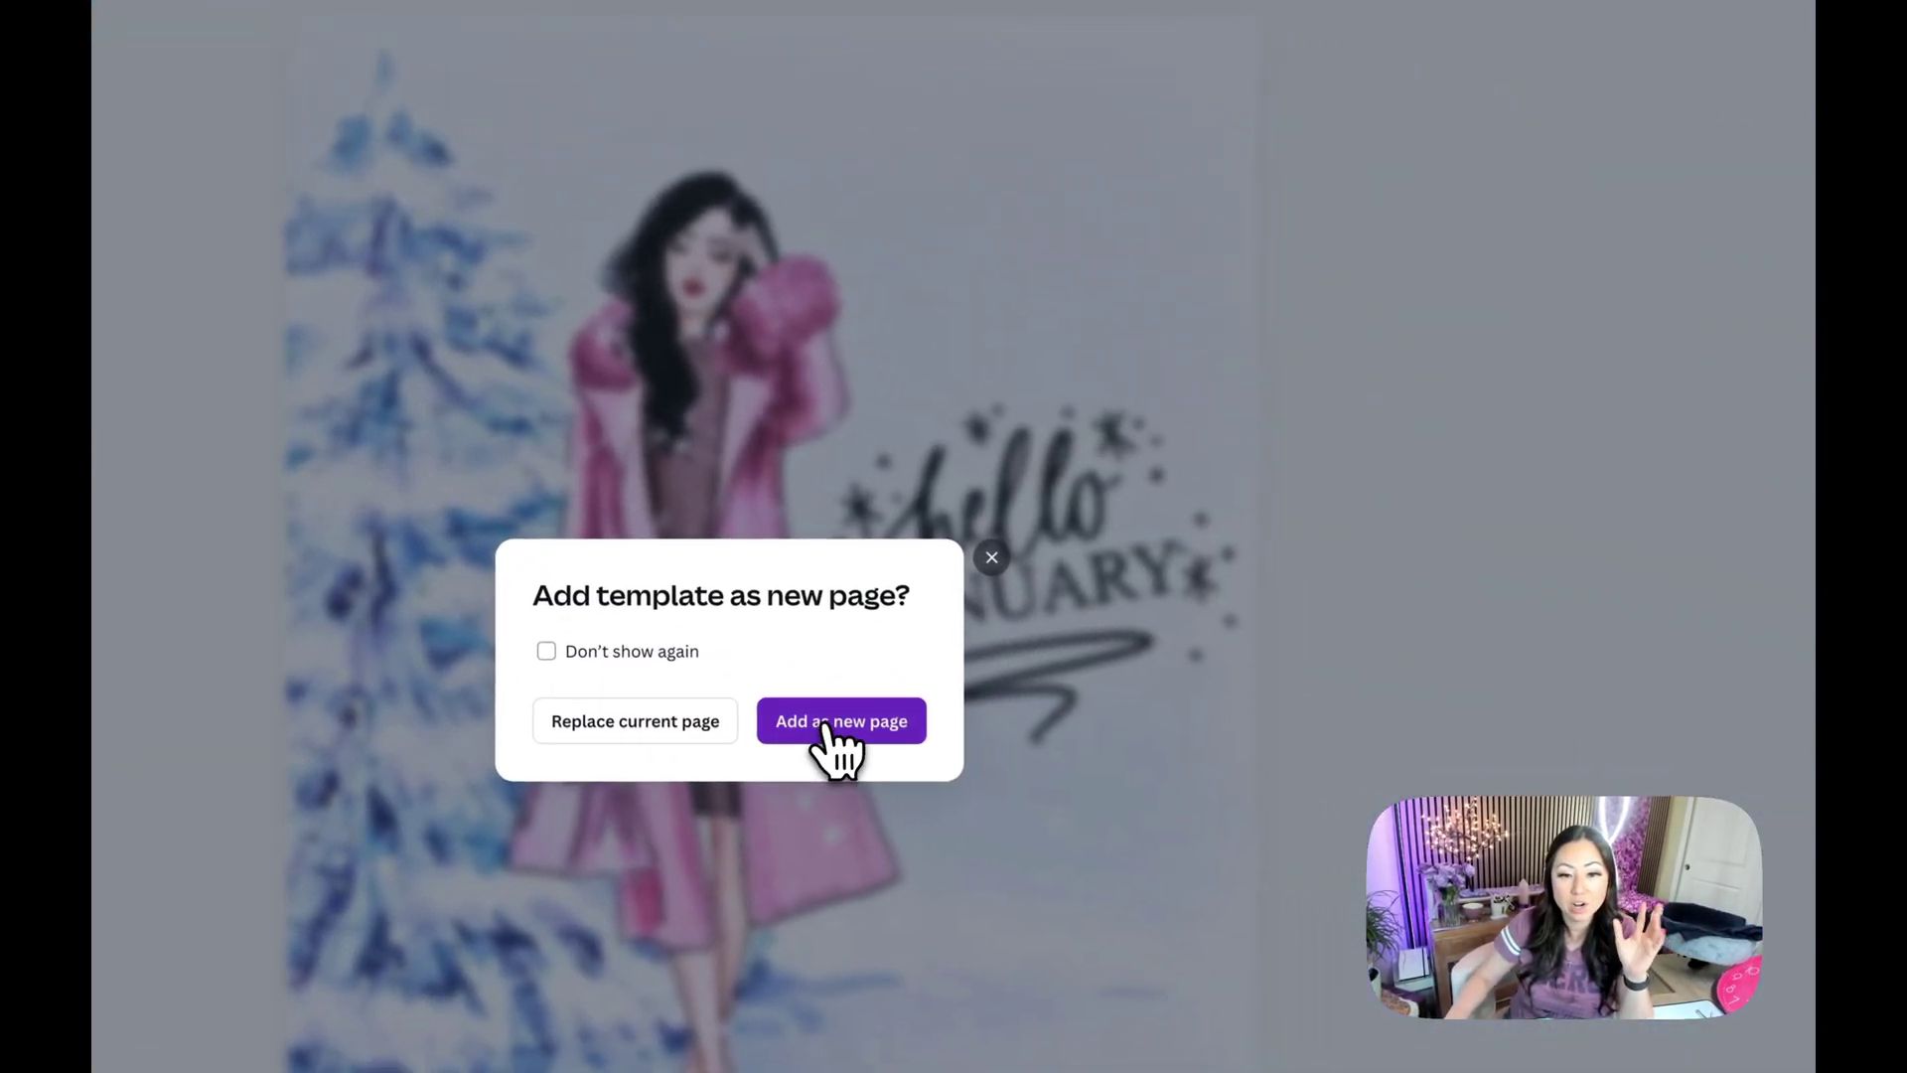
Add the roadmap as a new page, then open 01 Vision Board 2024 and 2025
left_click(850, 730)
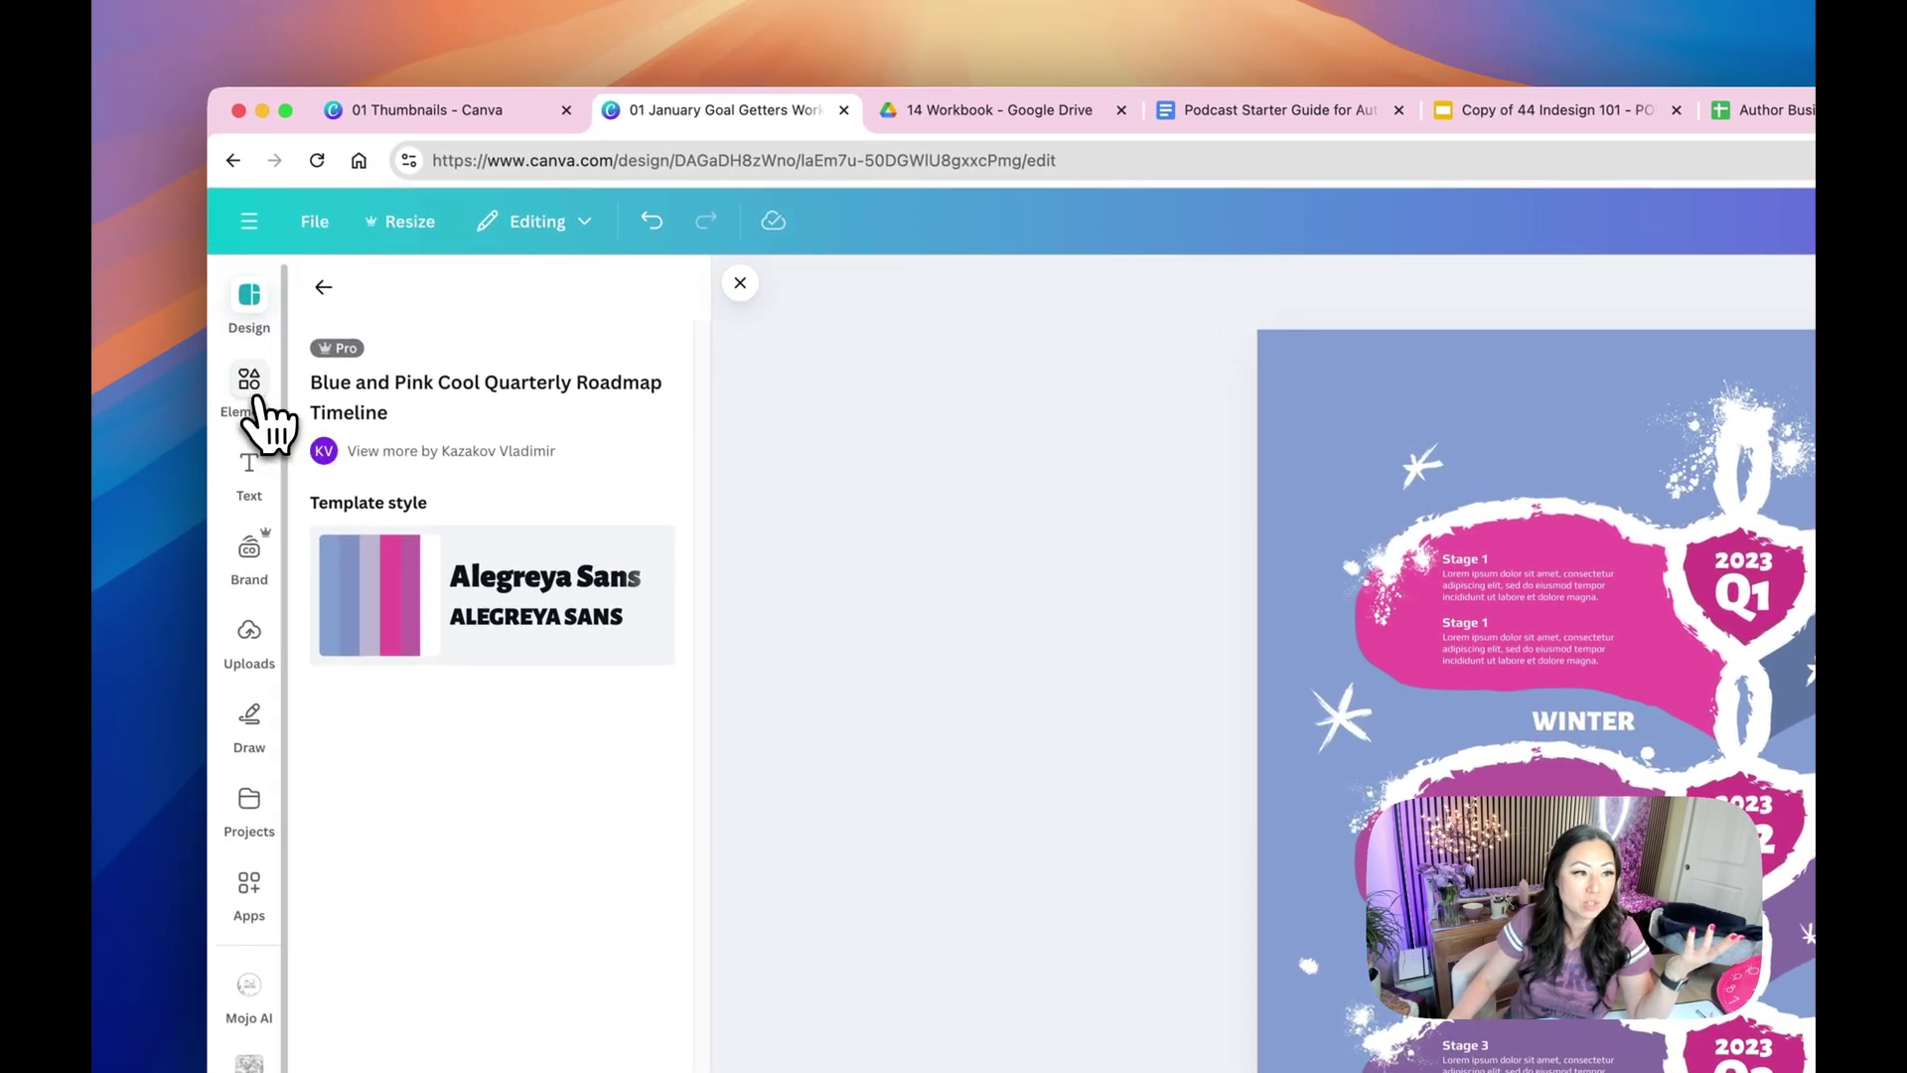
left_click(252, 390)
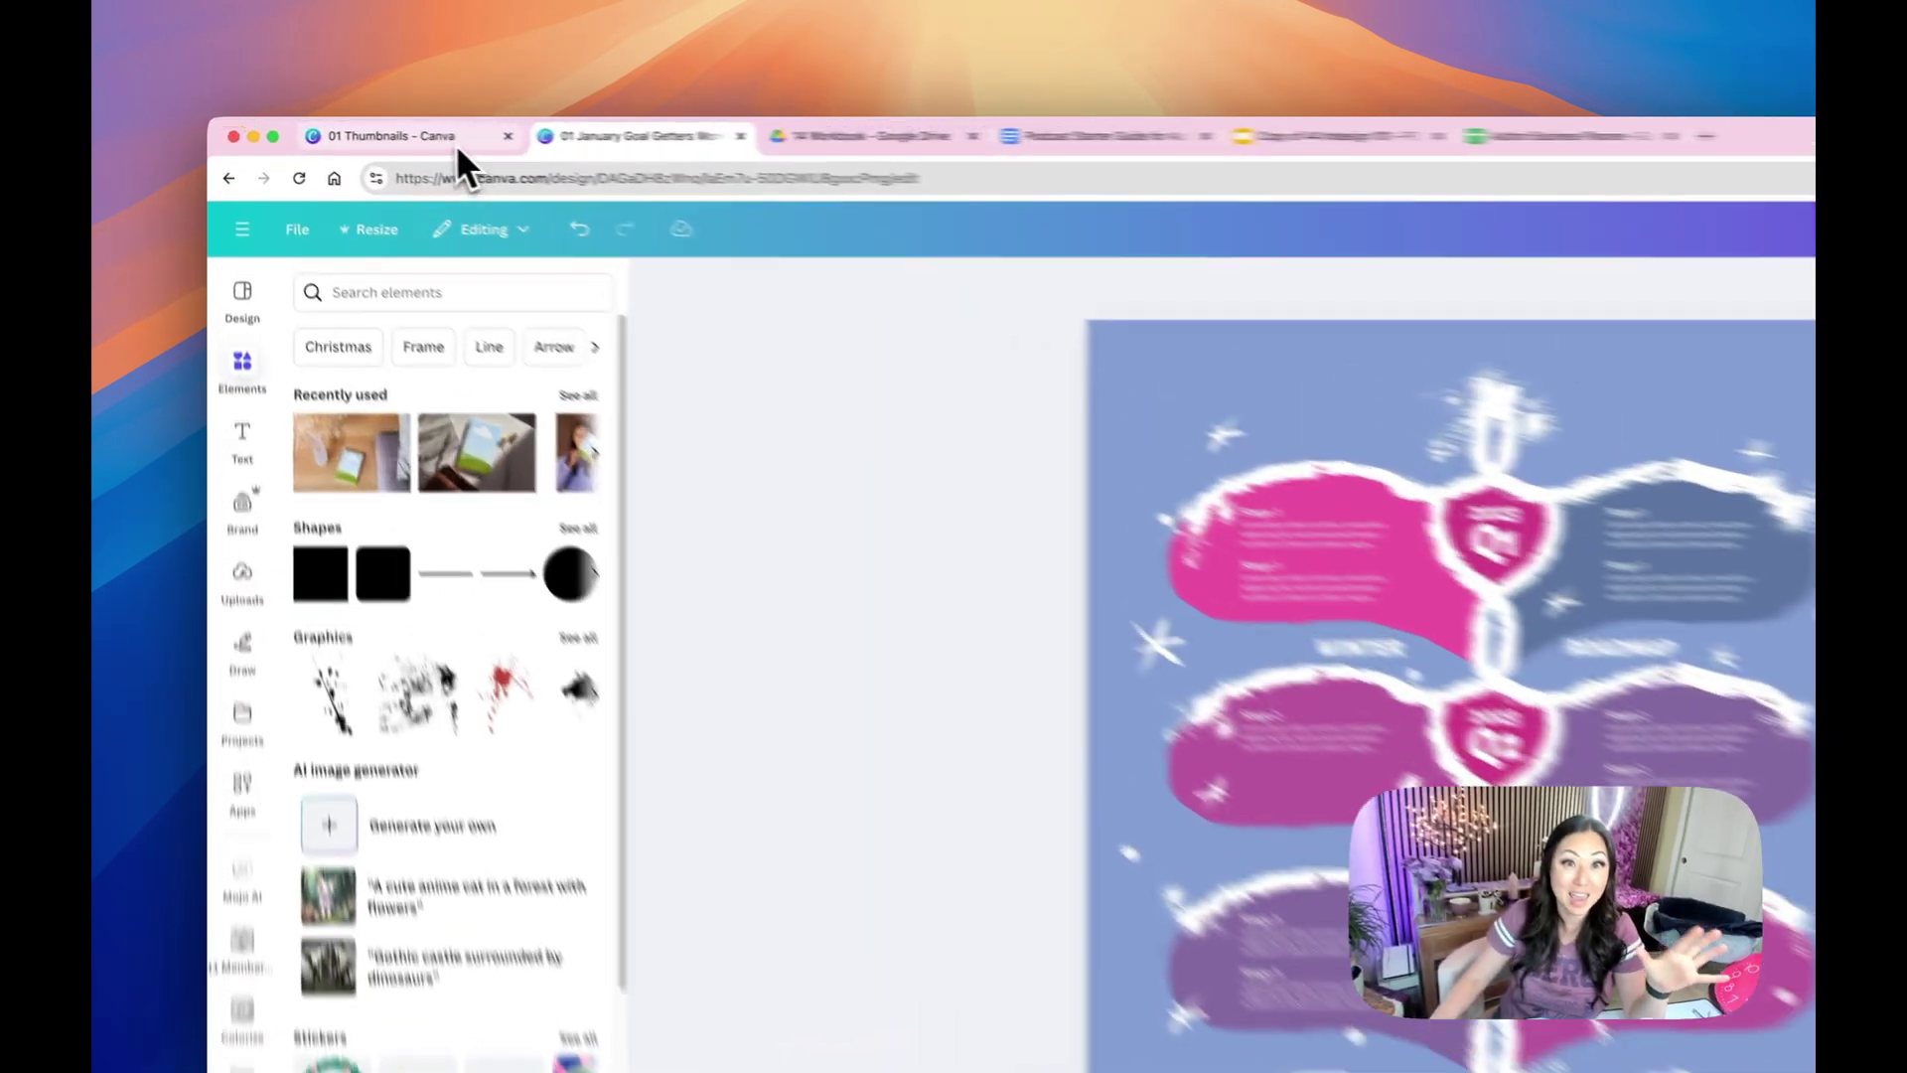
left_click(456, 137)
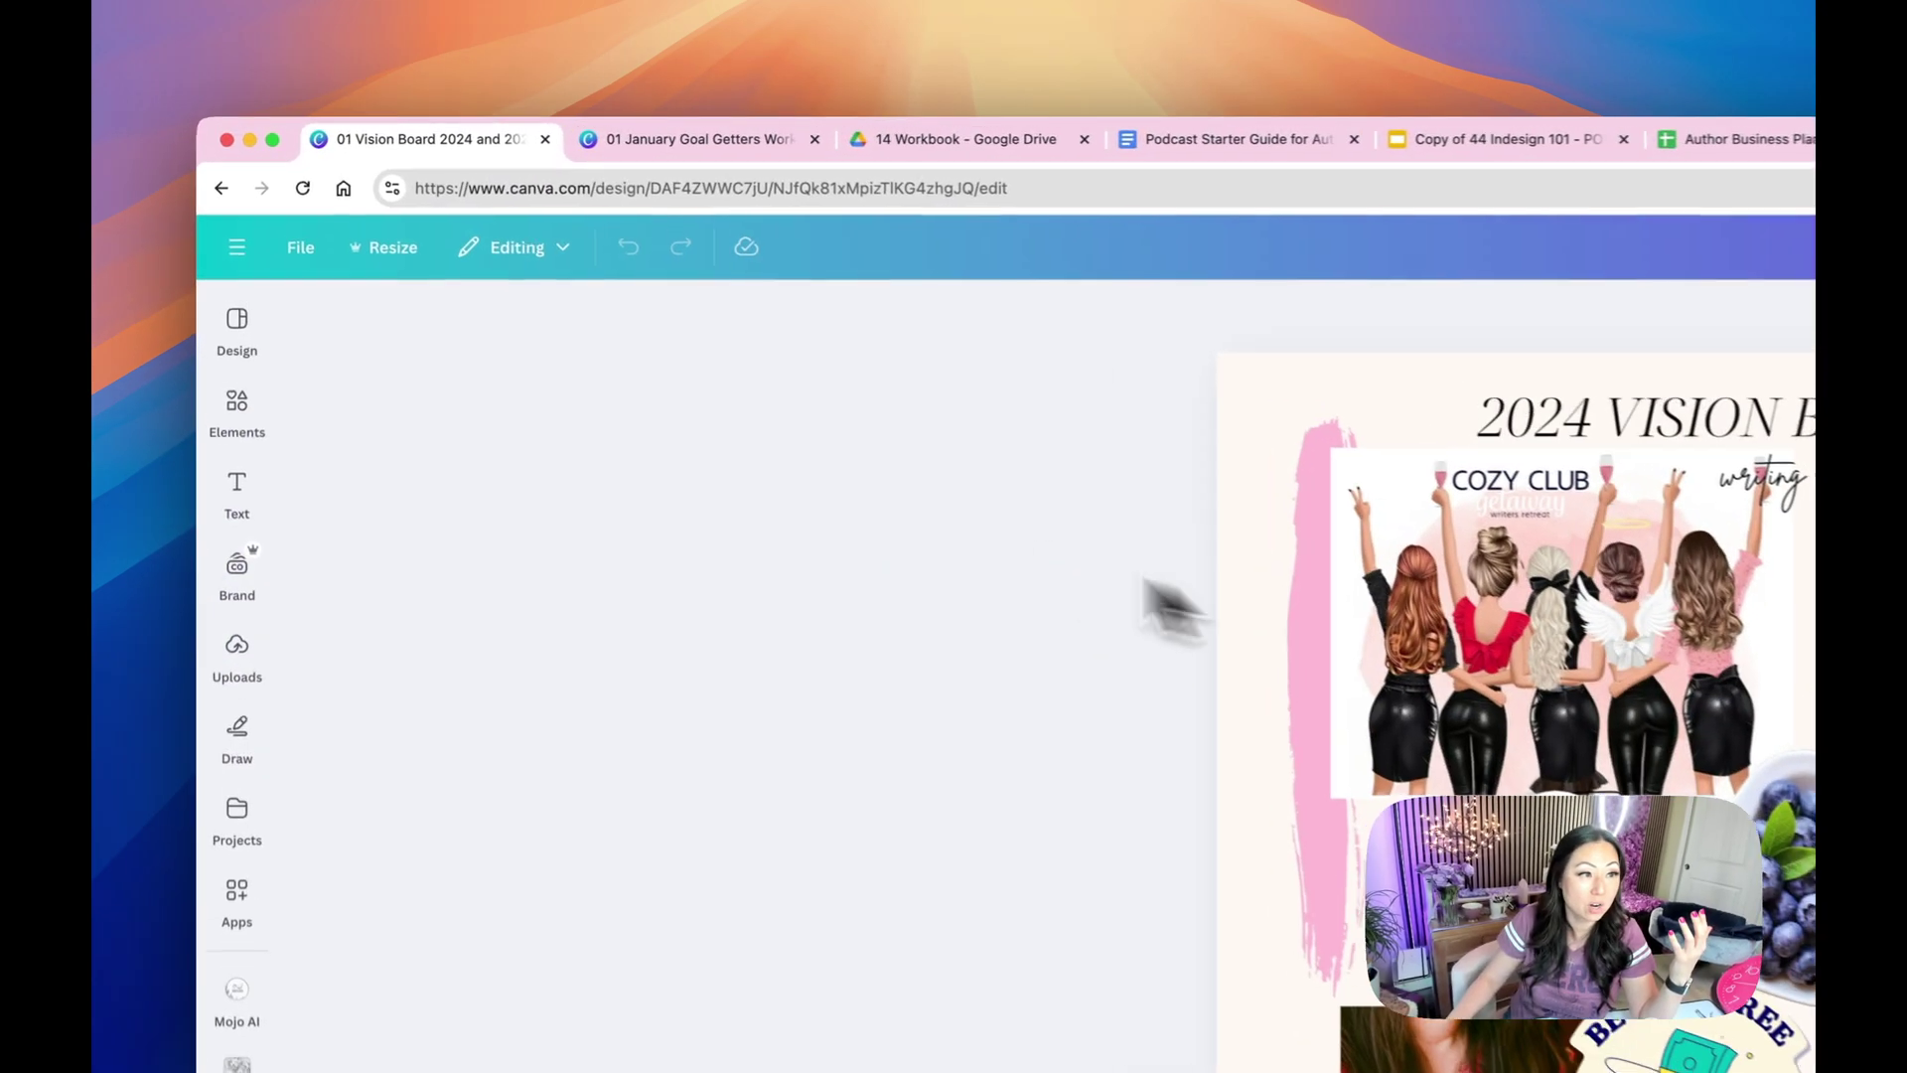
Add the Enfoques Metodológicos template from a 'graph' search, then select and deselect the clipboard clip
left_click(237, 329)
left_click(489, 328)
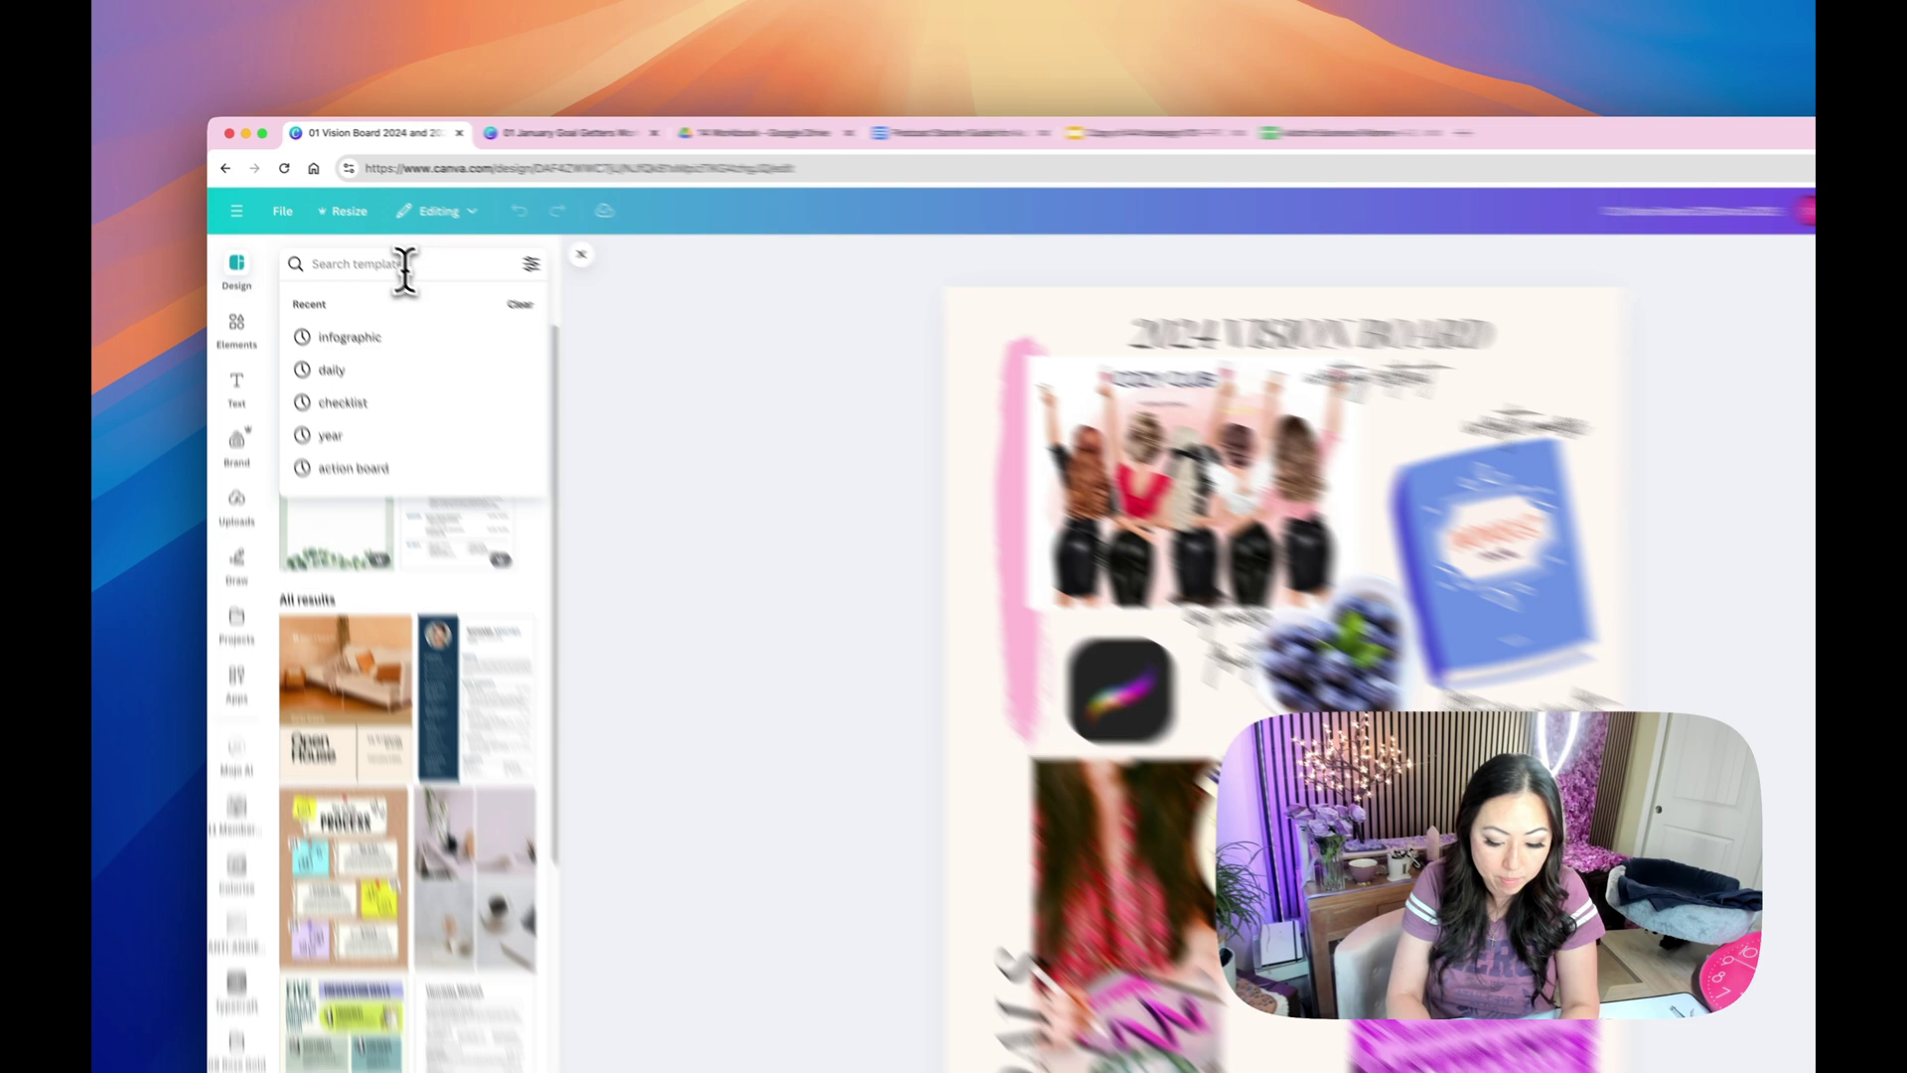
type("g")
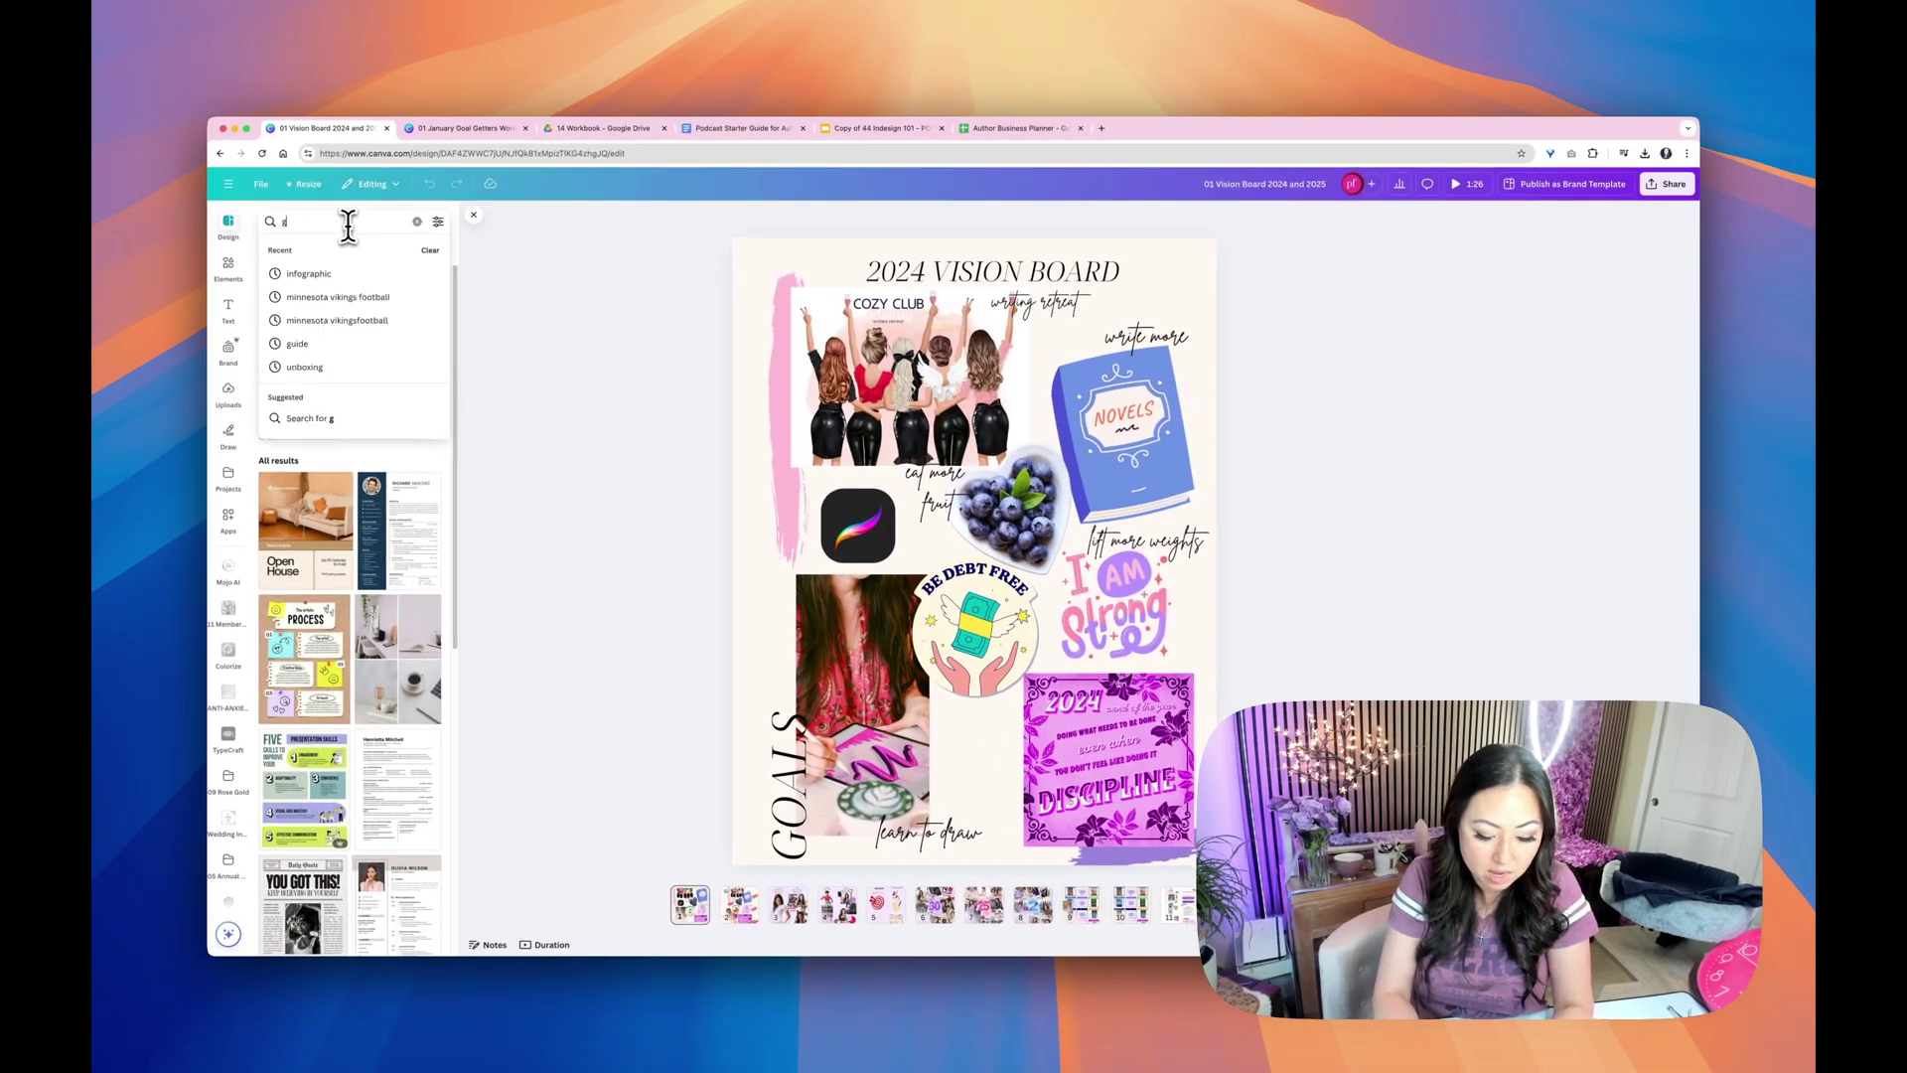
type("raph")
key("Return")
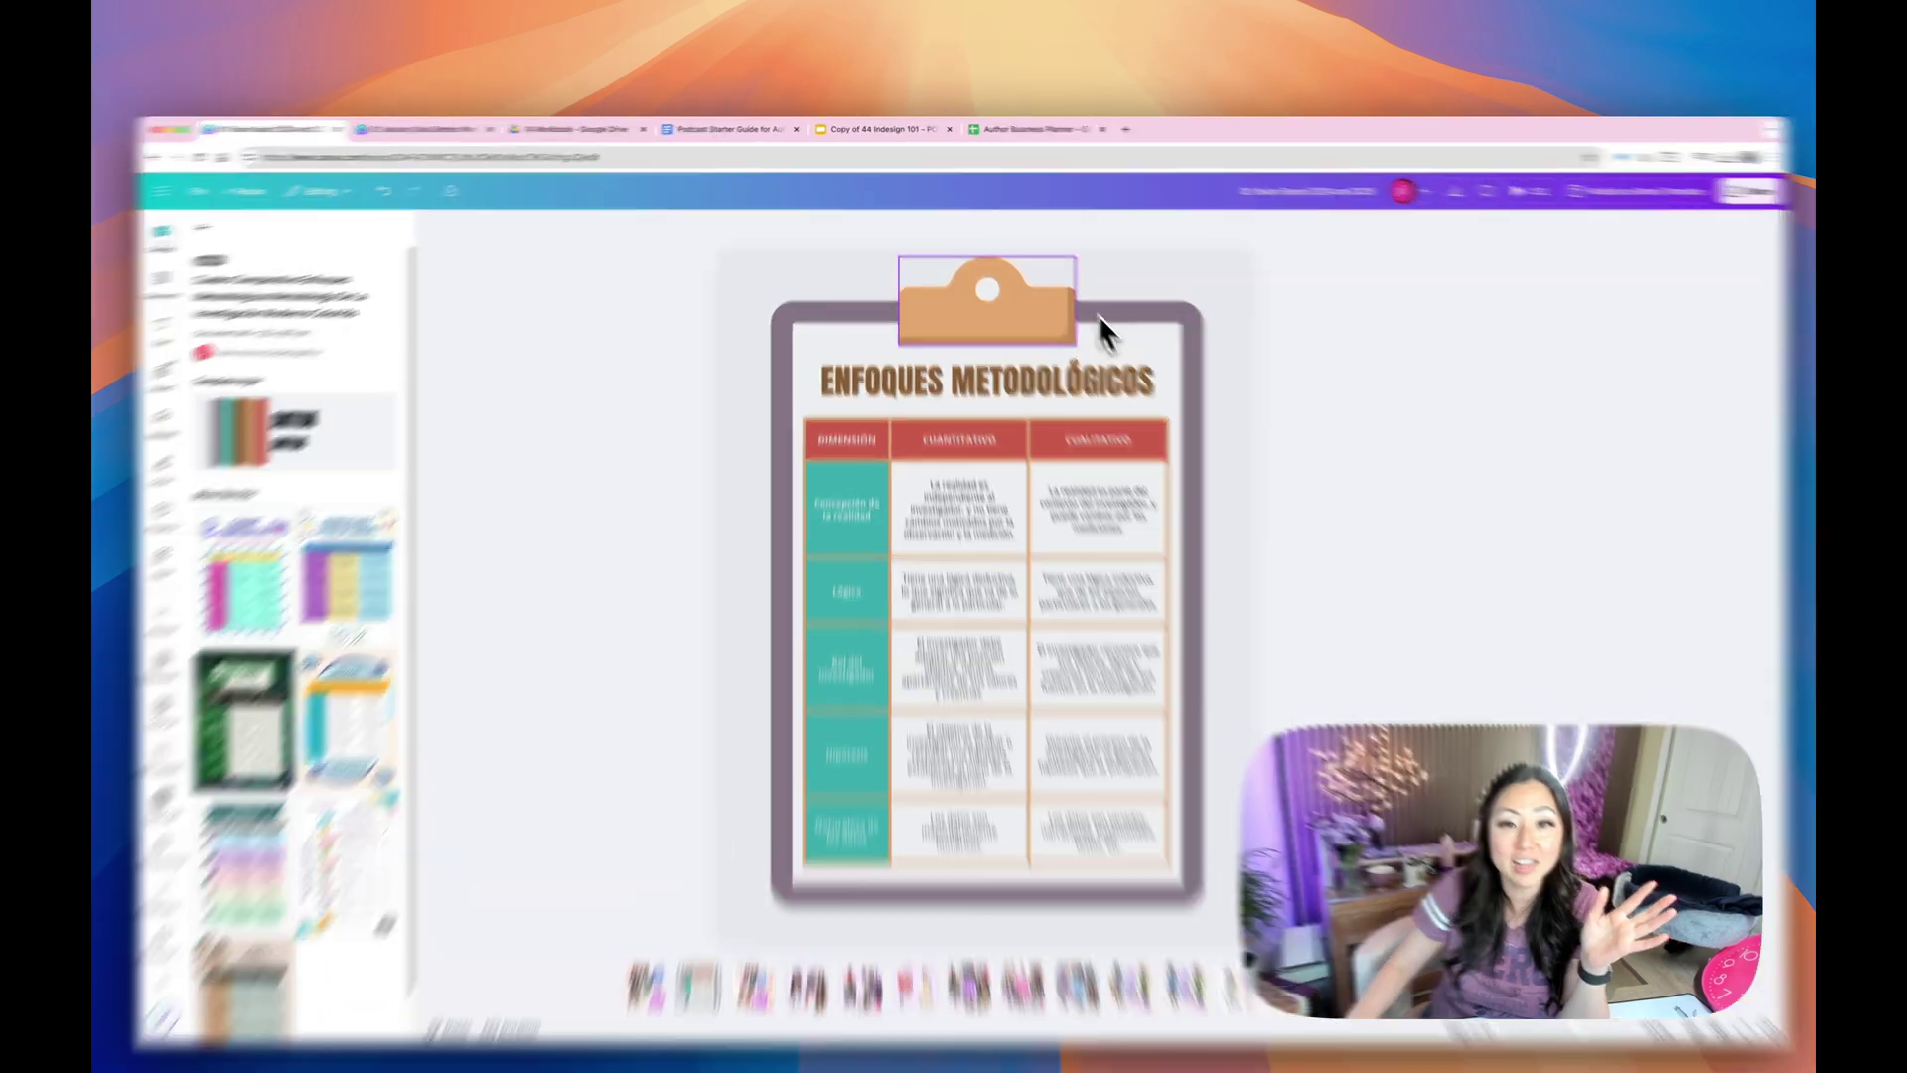
left_click(1099, 317)
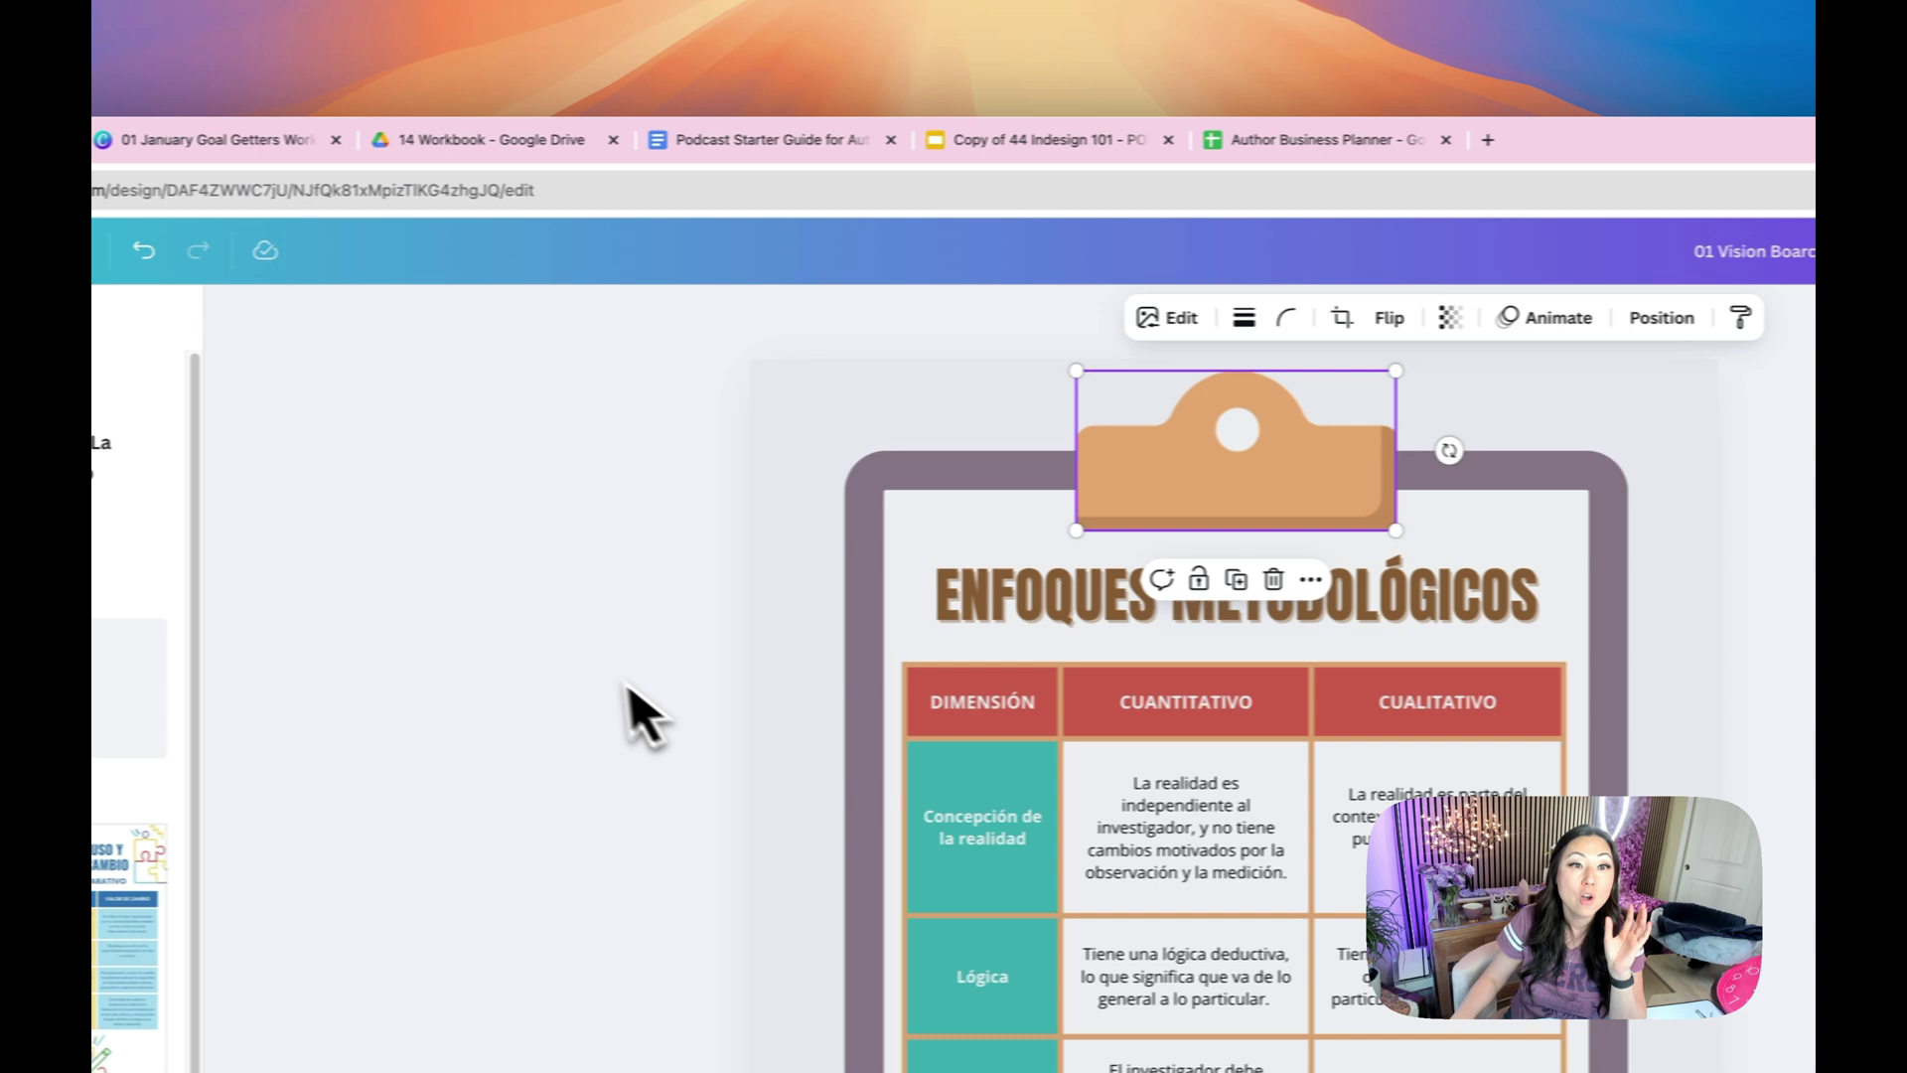
left_click(603, 678)
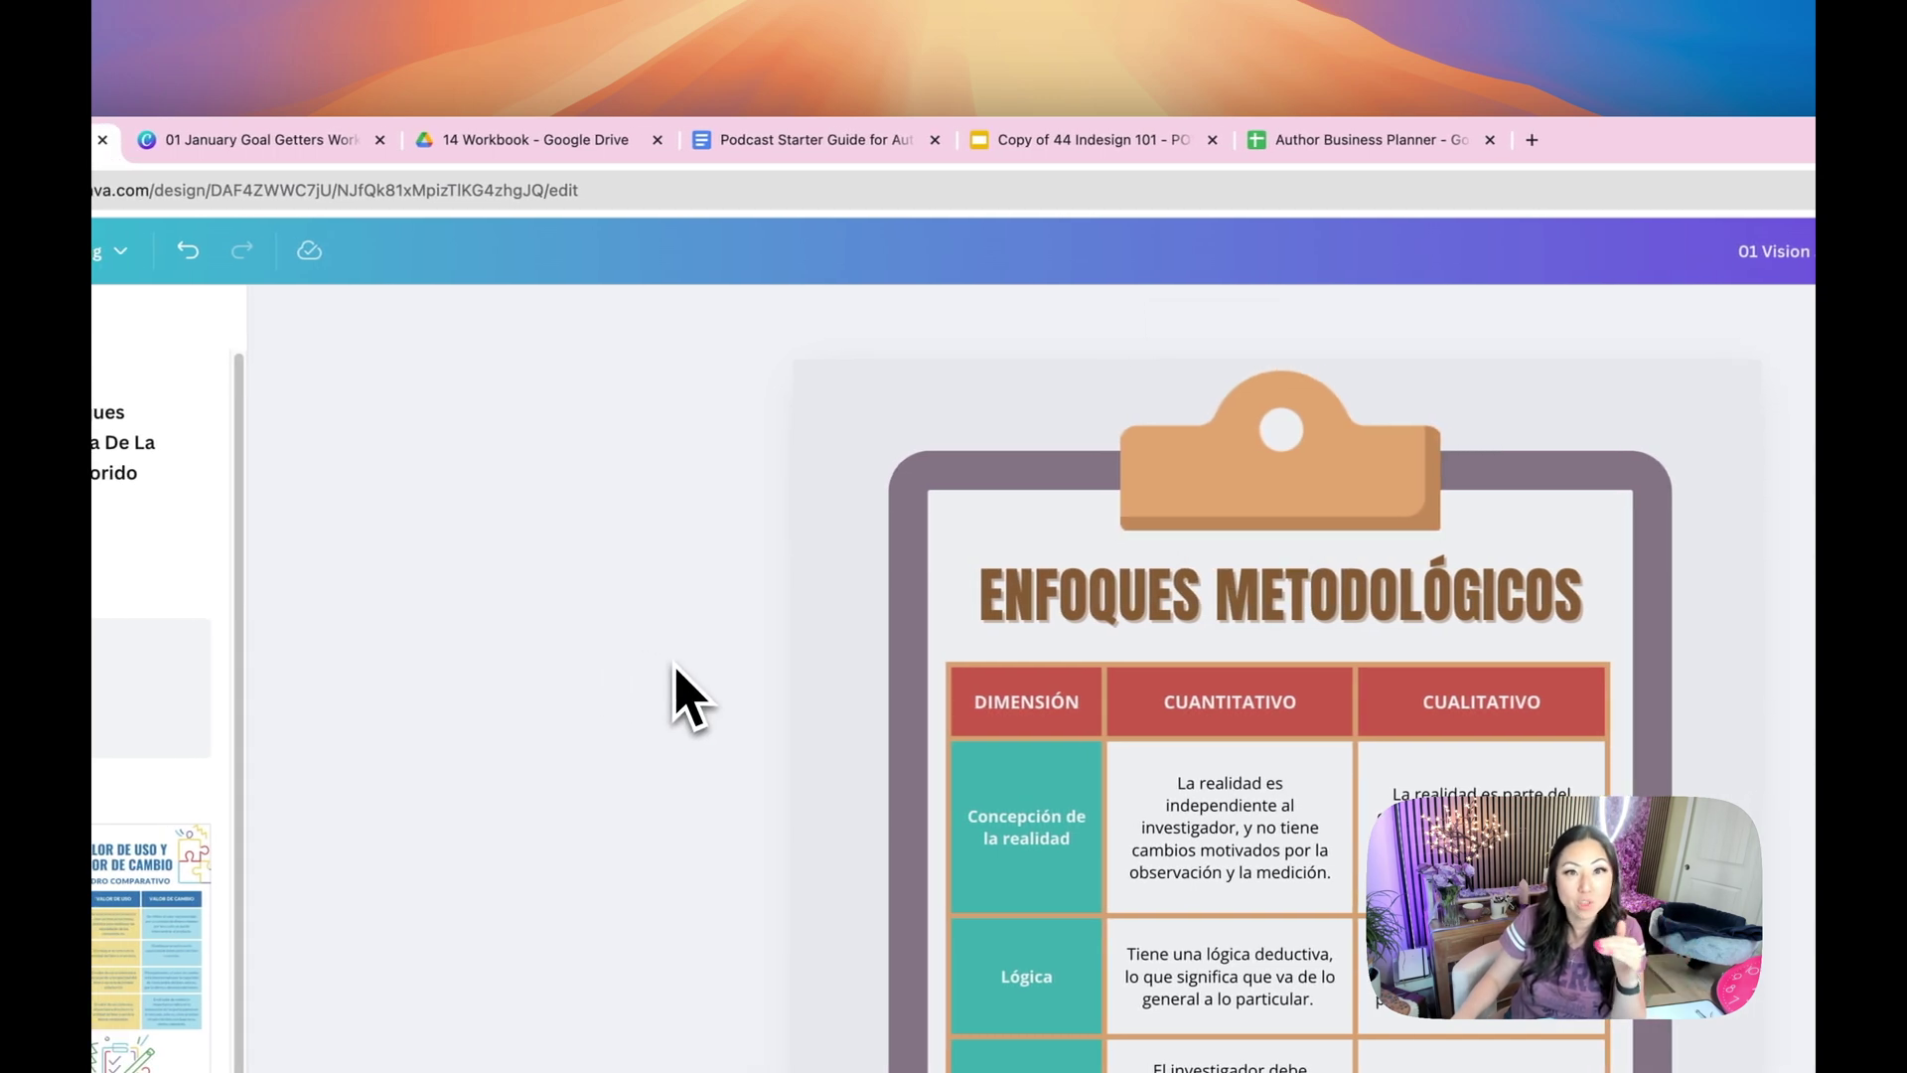
Reposition the InDesign 101 title image, then return to the Canva design tab
left_click(1090, 164)
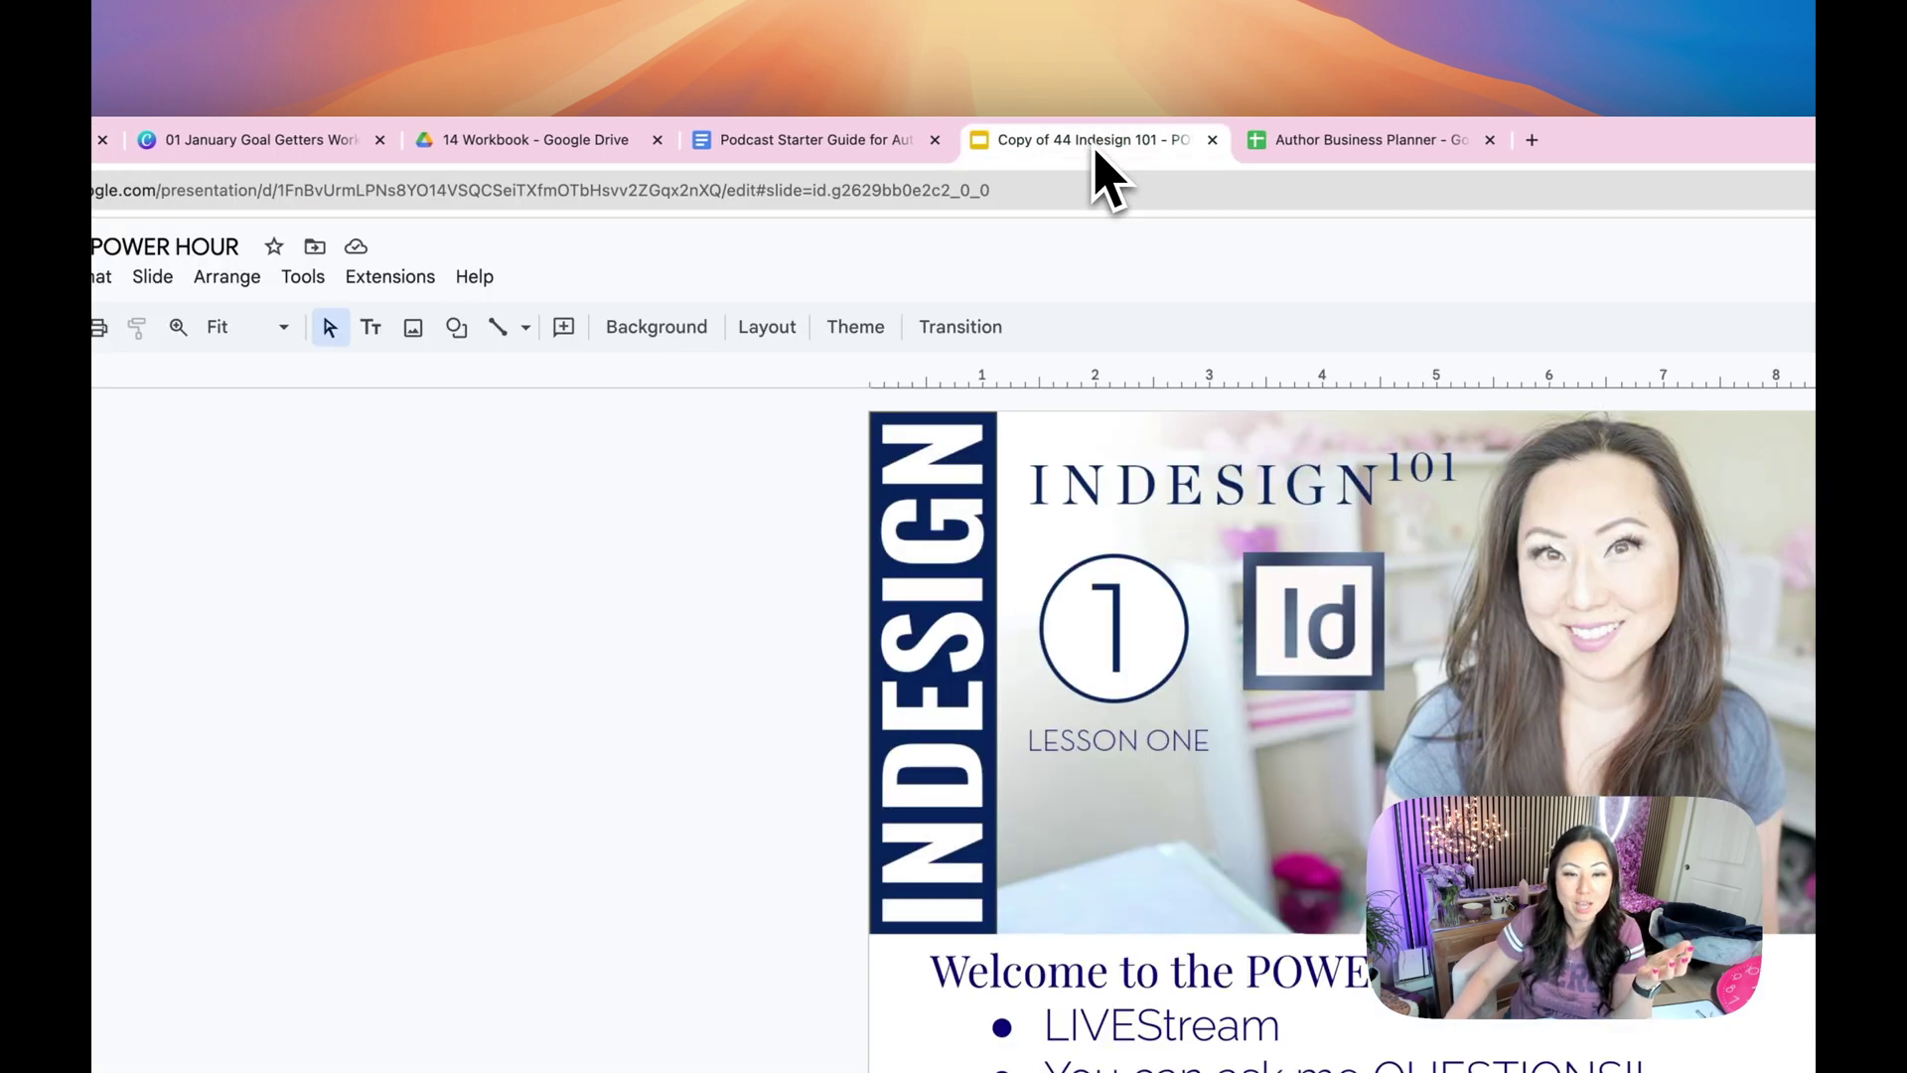
left_click(1077, 528)
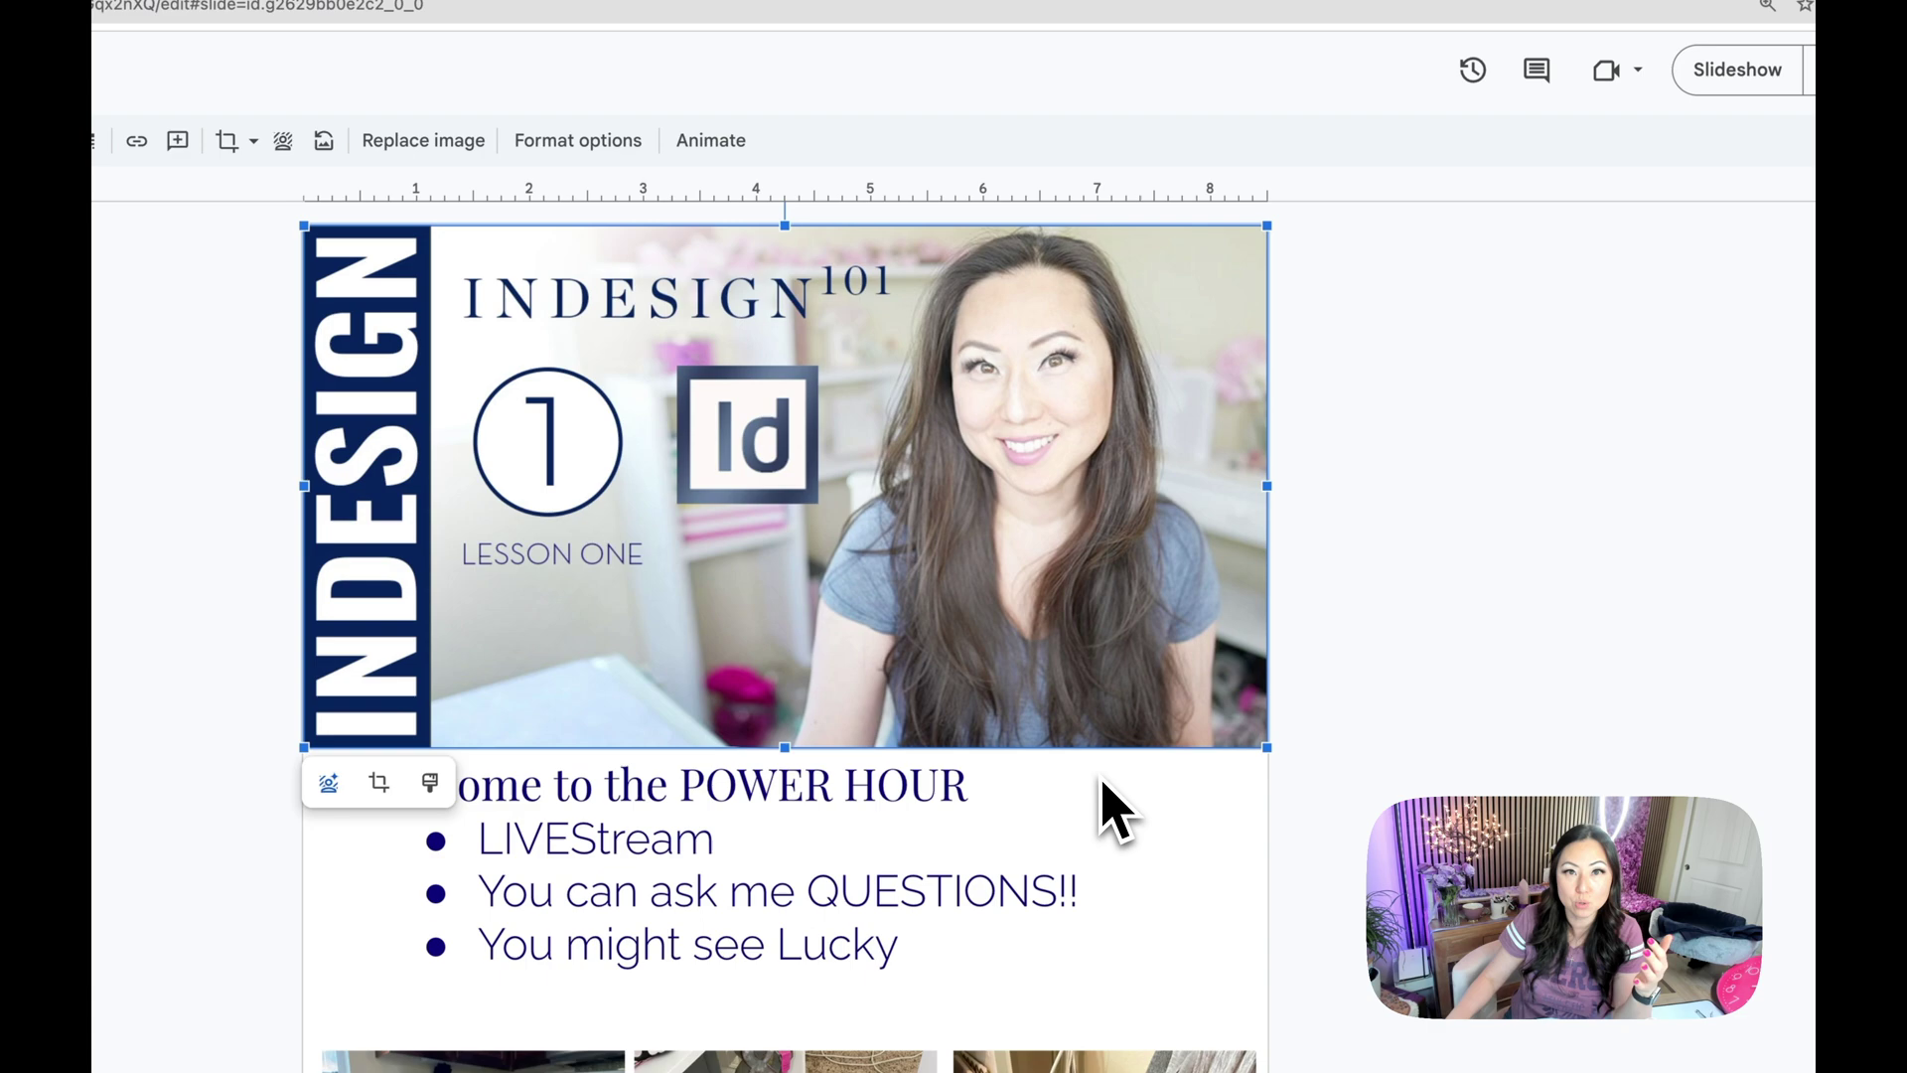
mouse_move(1070, 572)
left_mouse_down()
mouse_move(1051, 625)
mouse_move(1084, 608)
left_mouse_up()
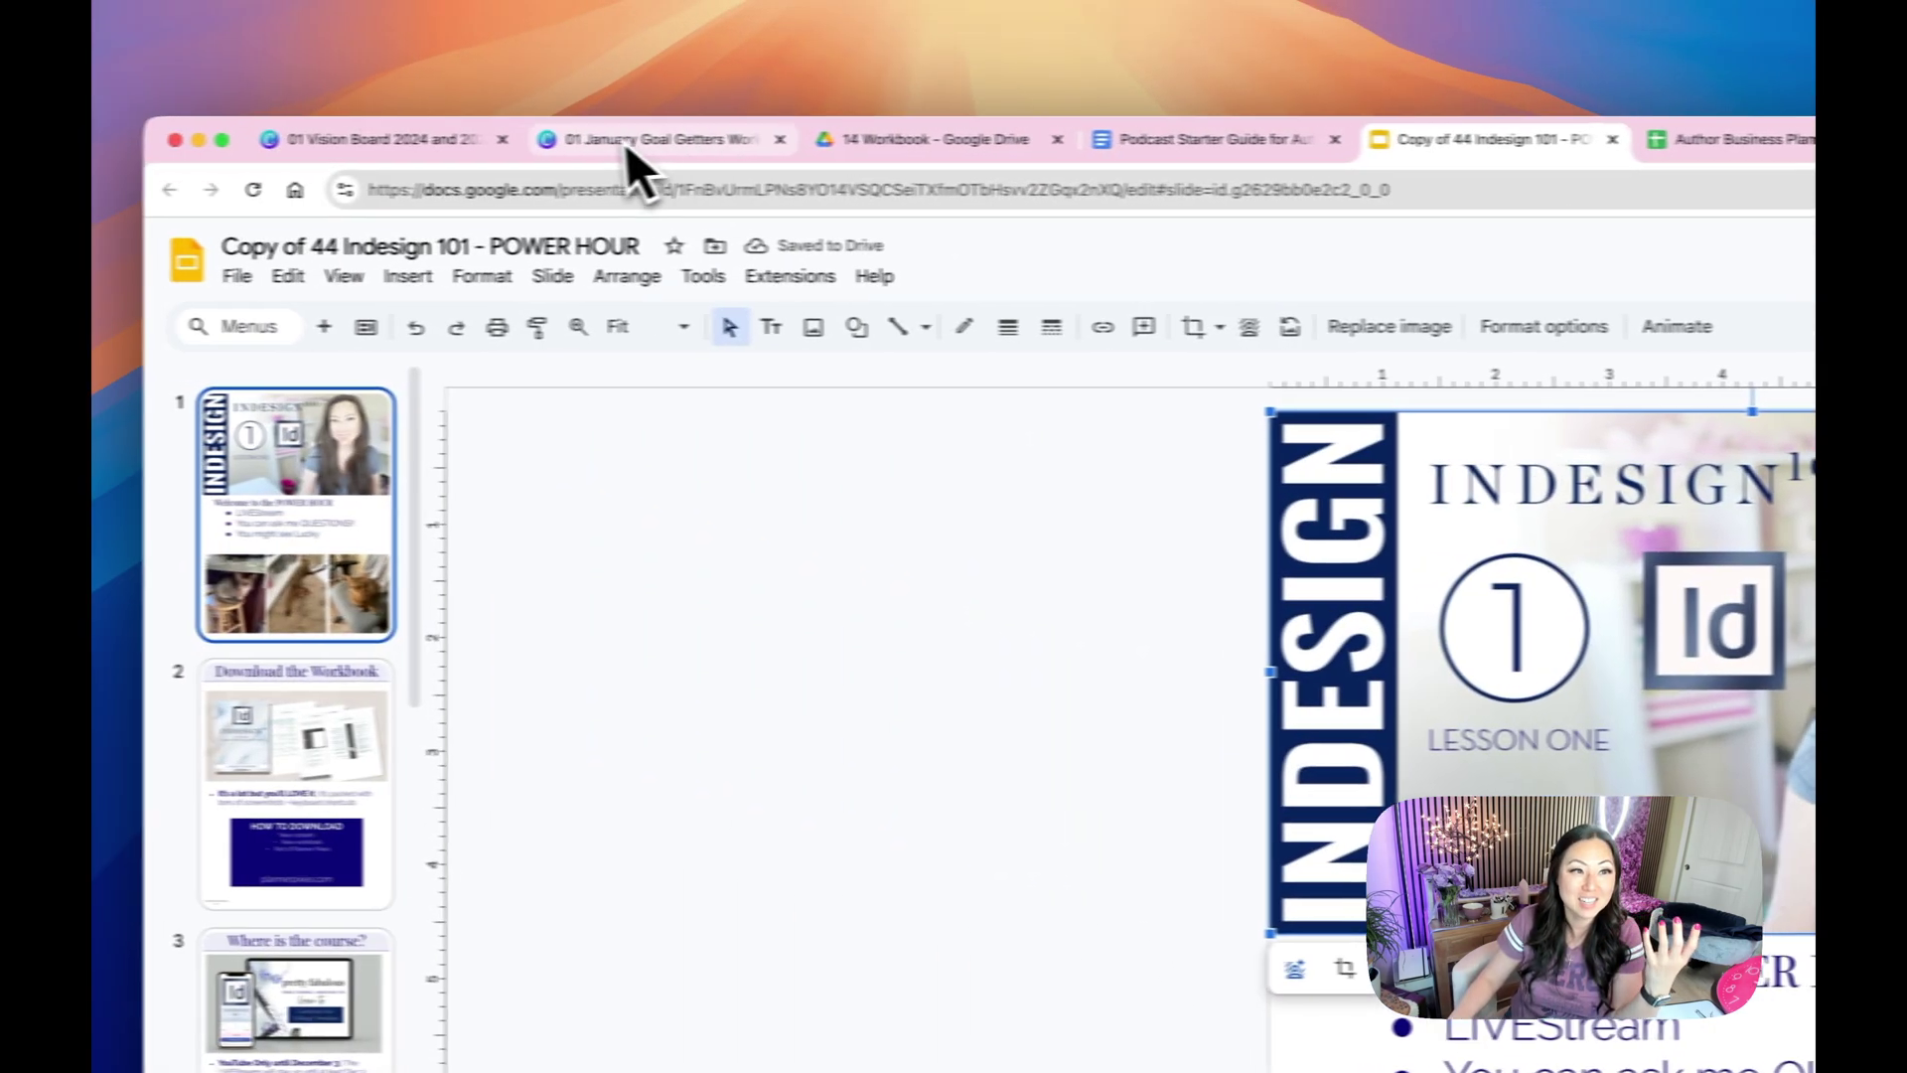
left_click(674, 149)
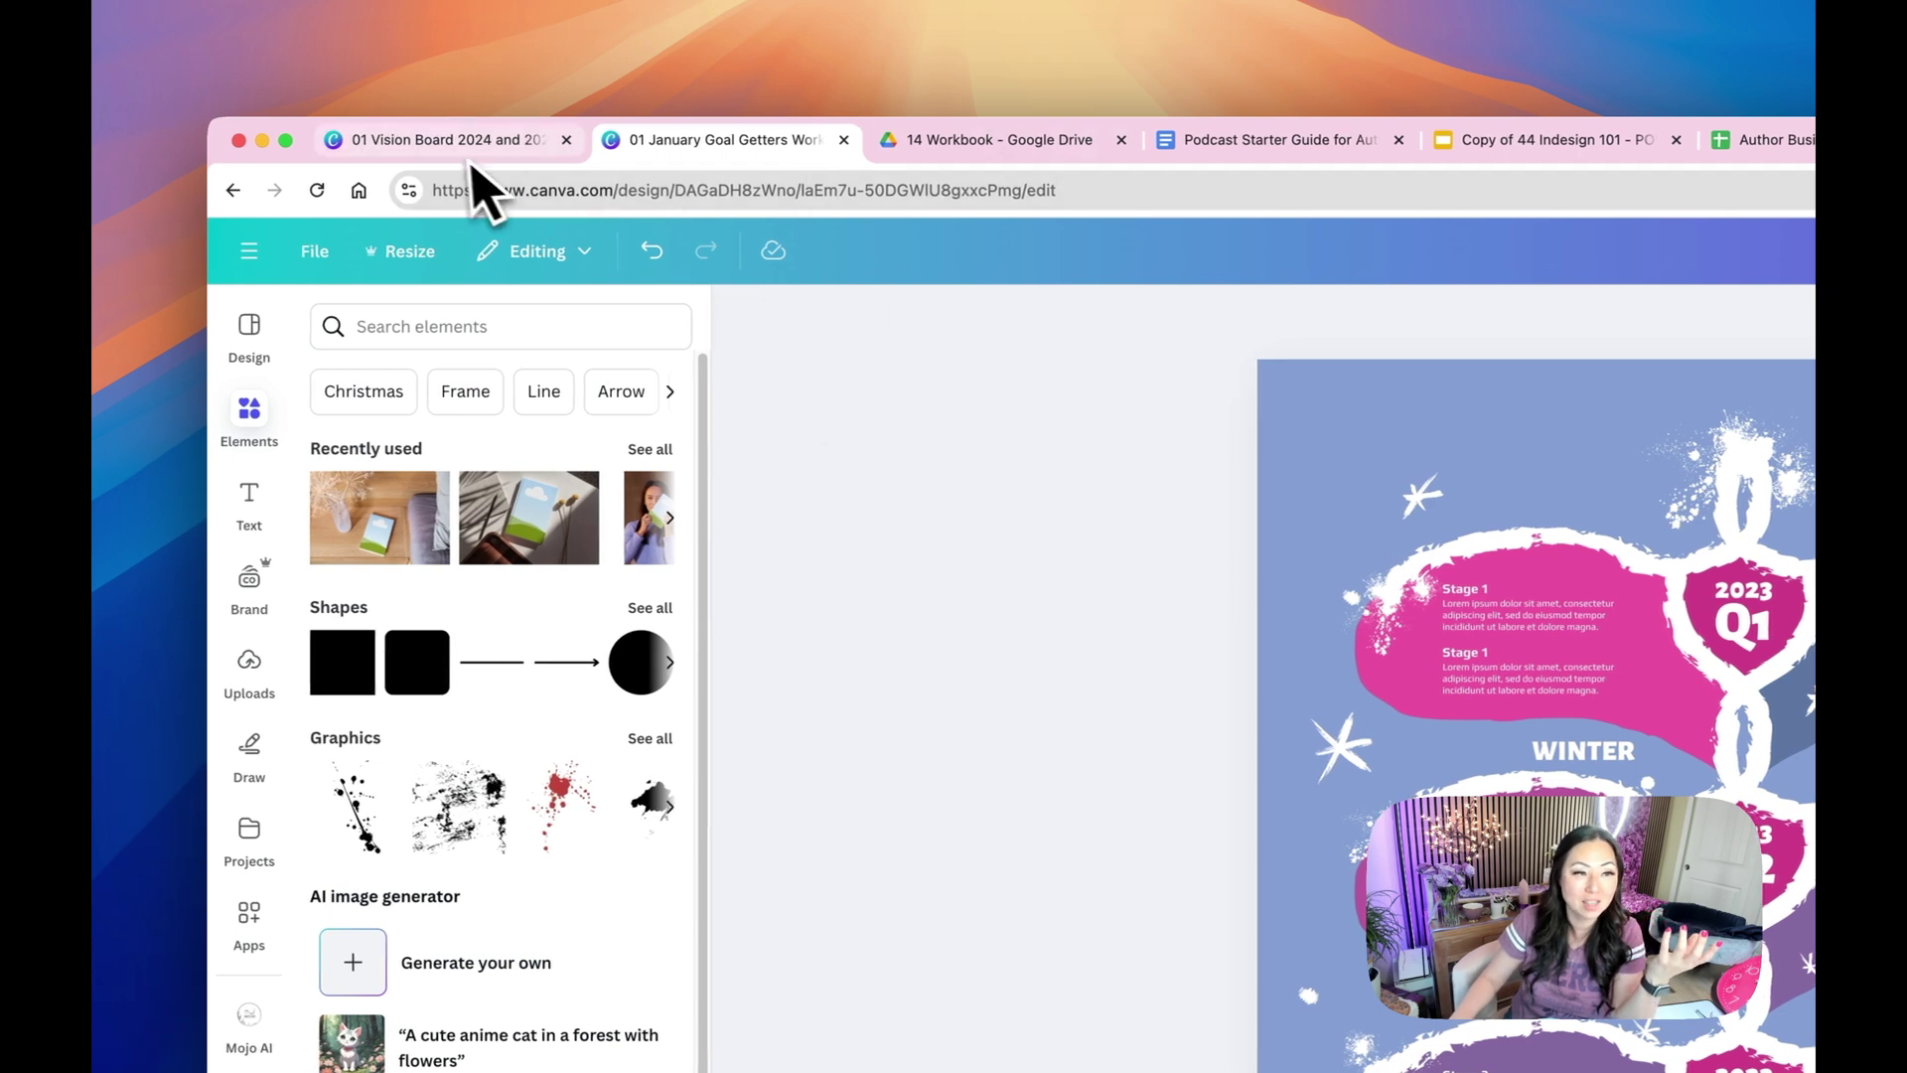
Add the coffee-cup photo from an Uploads 'tee shirt' search, then view the Author Business Planner
left_click(462, 142)
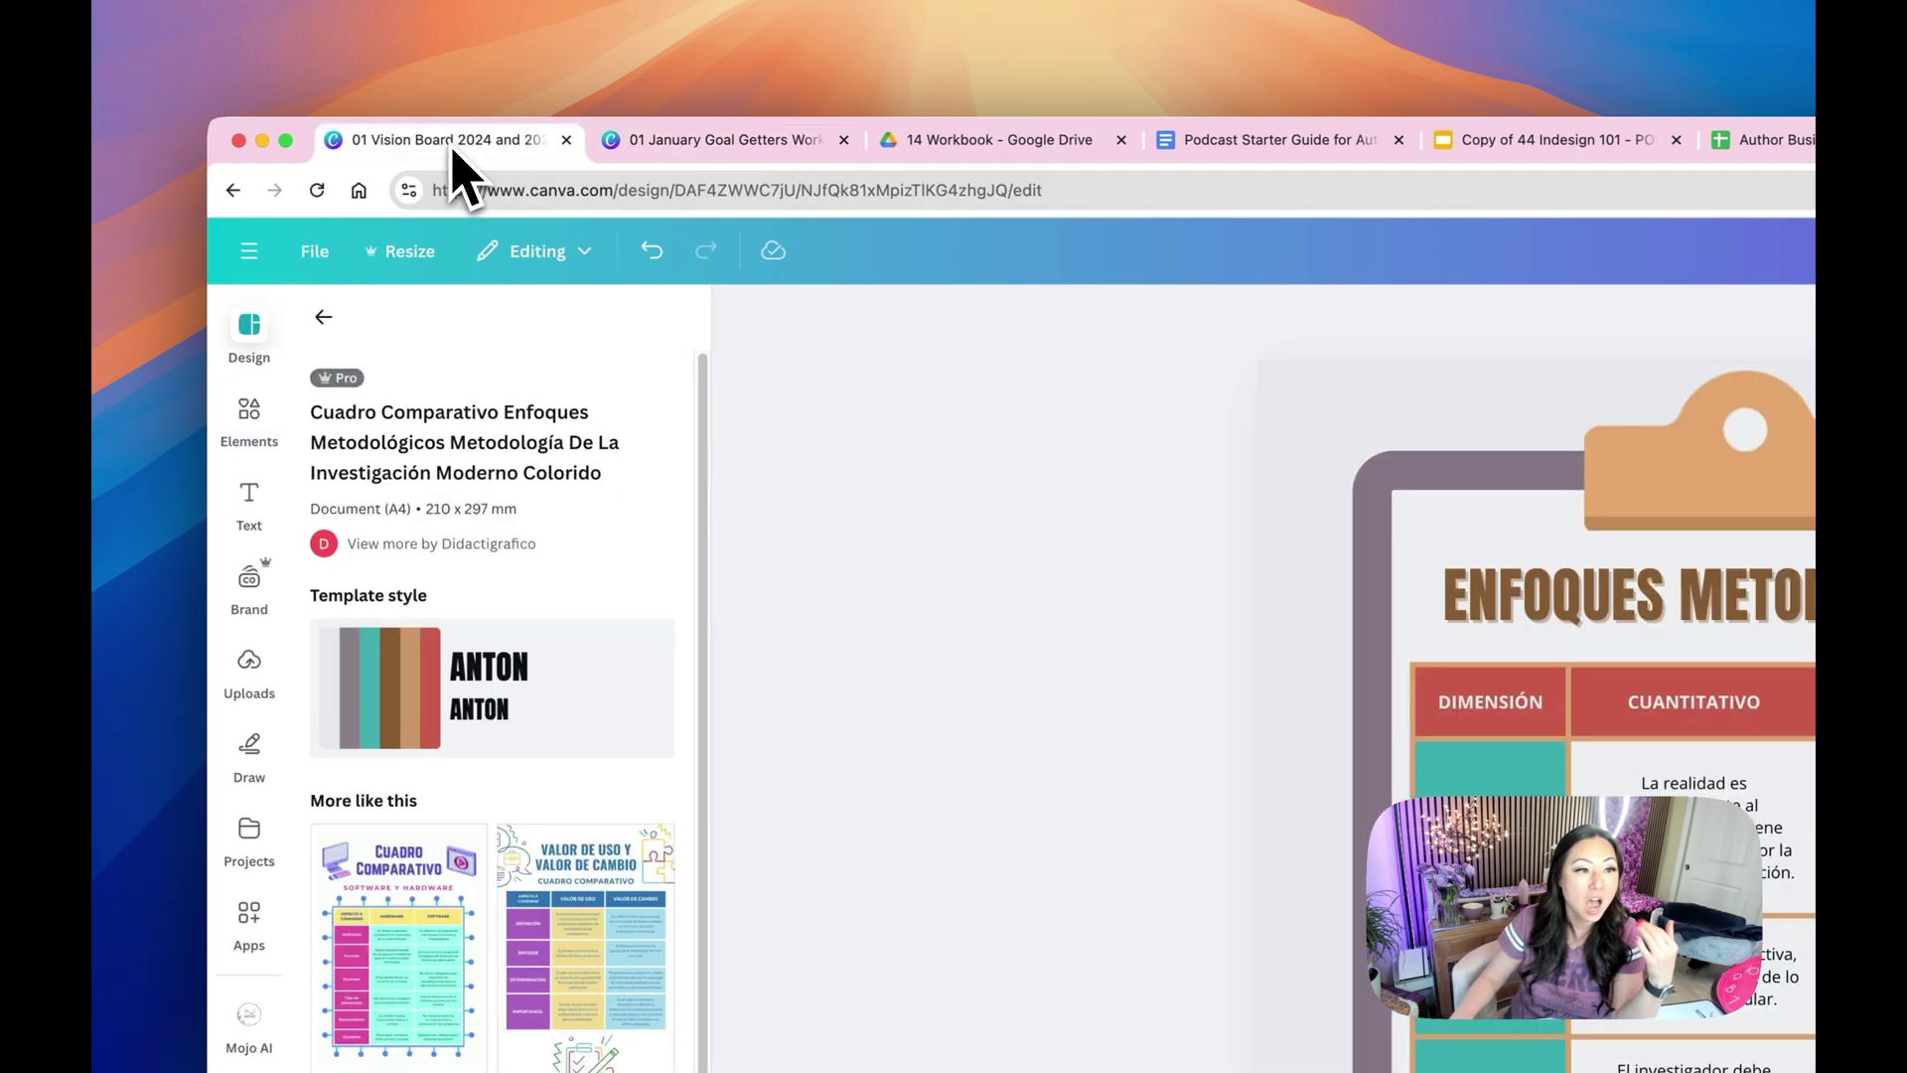
left_click(250, 696)
left_click(513, 325)
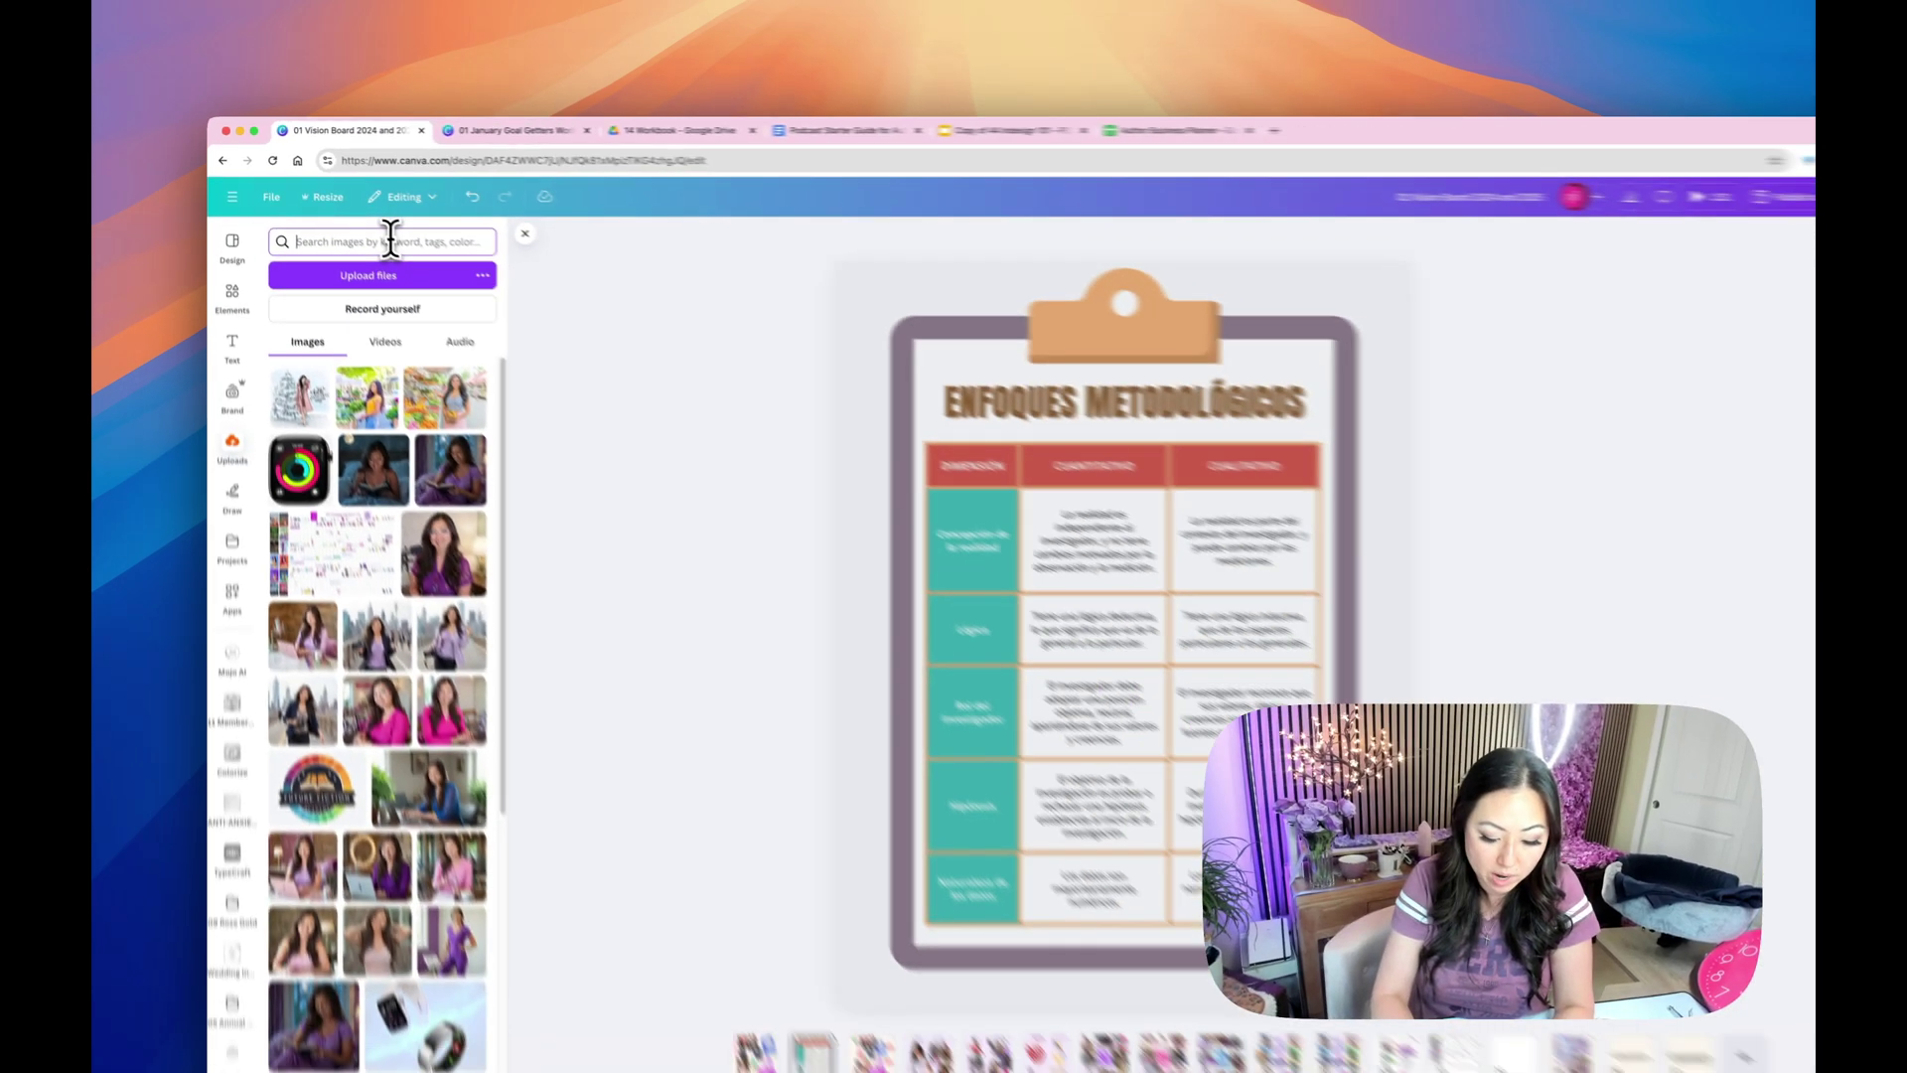
type("tee shirt")
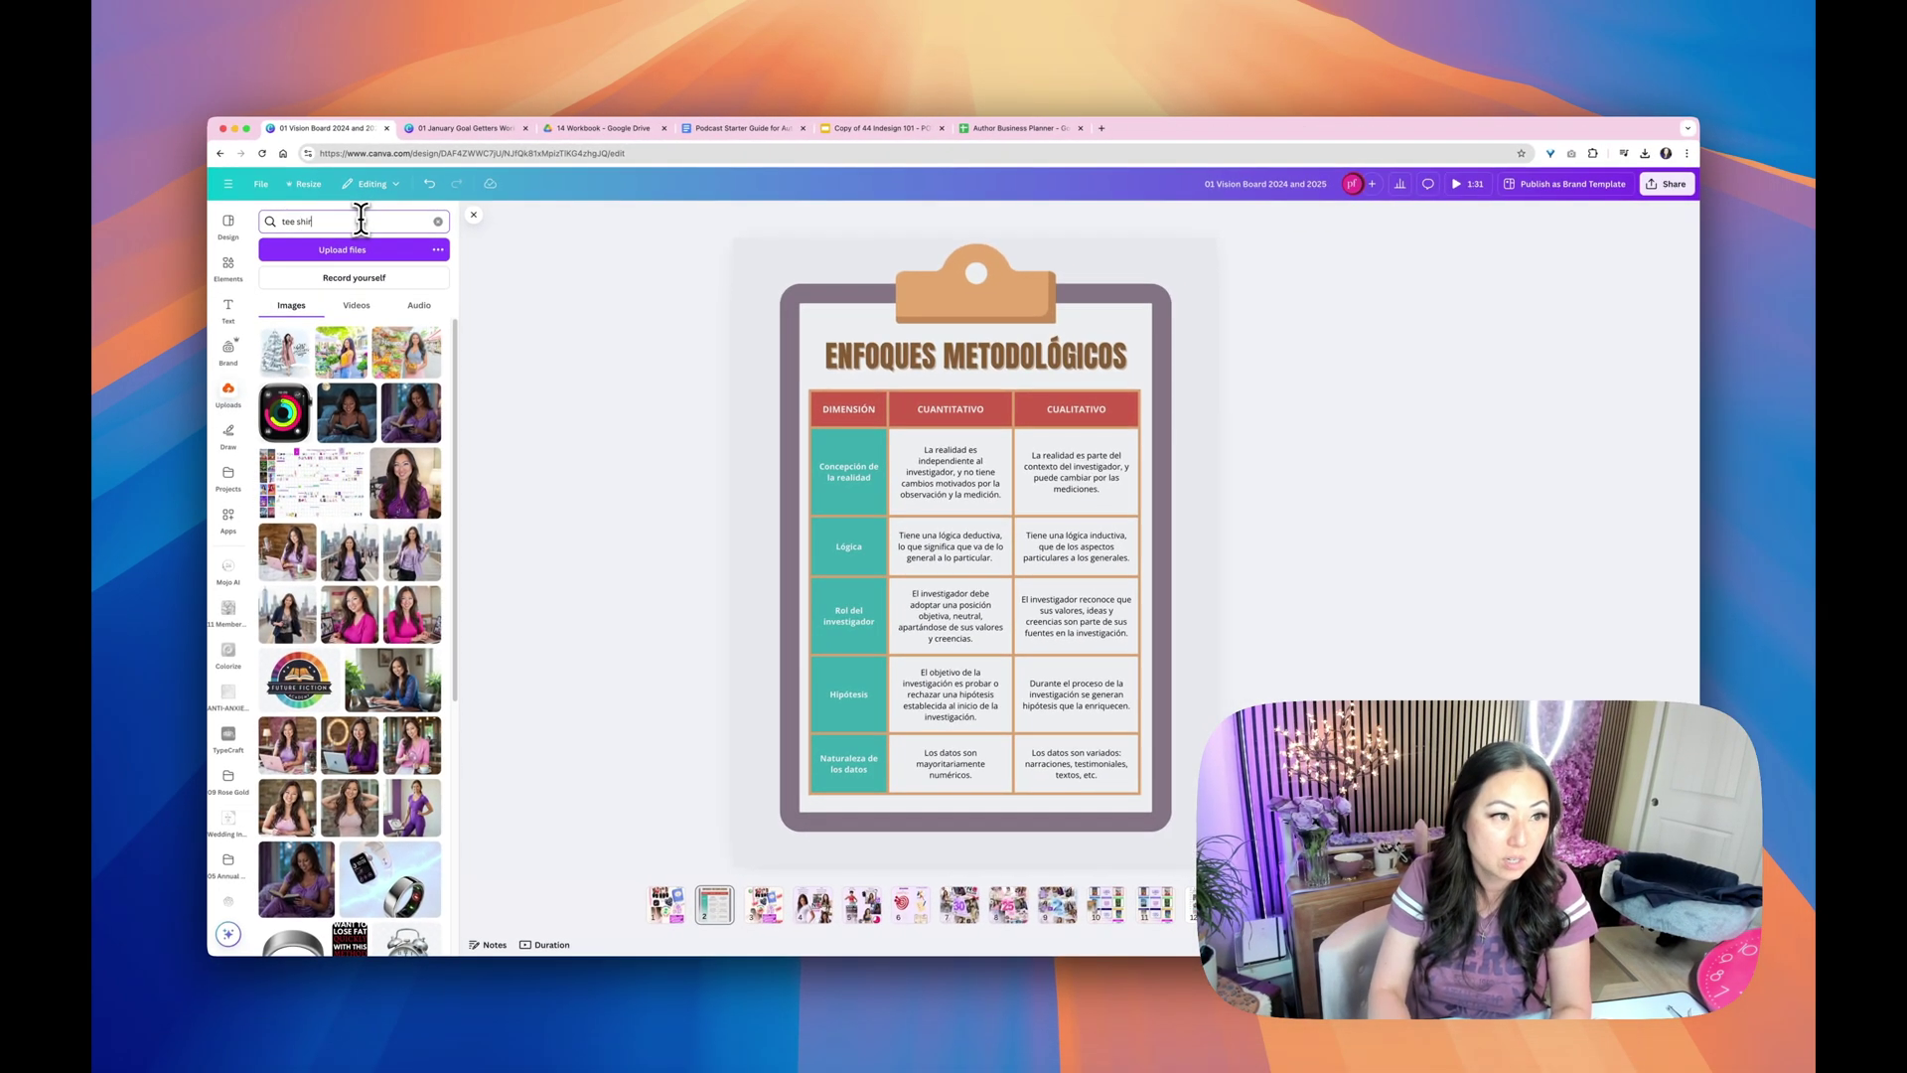
key("Return")
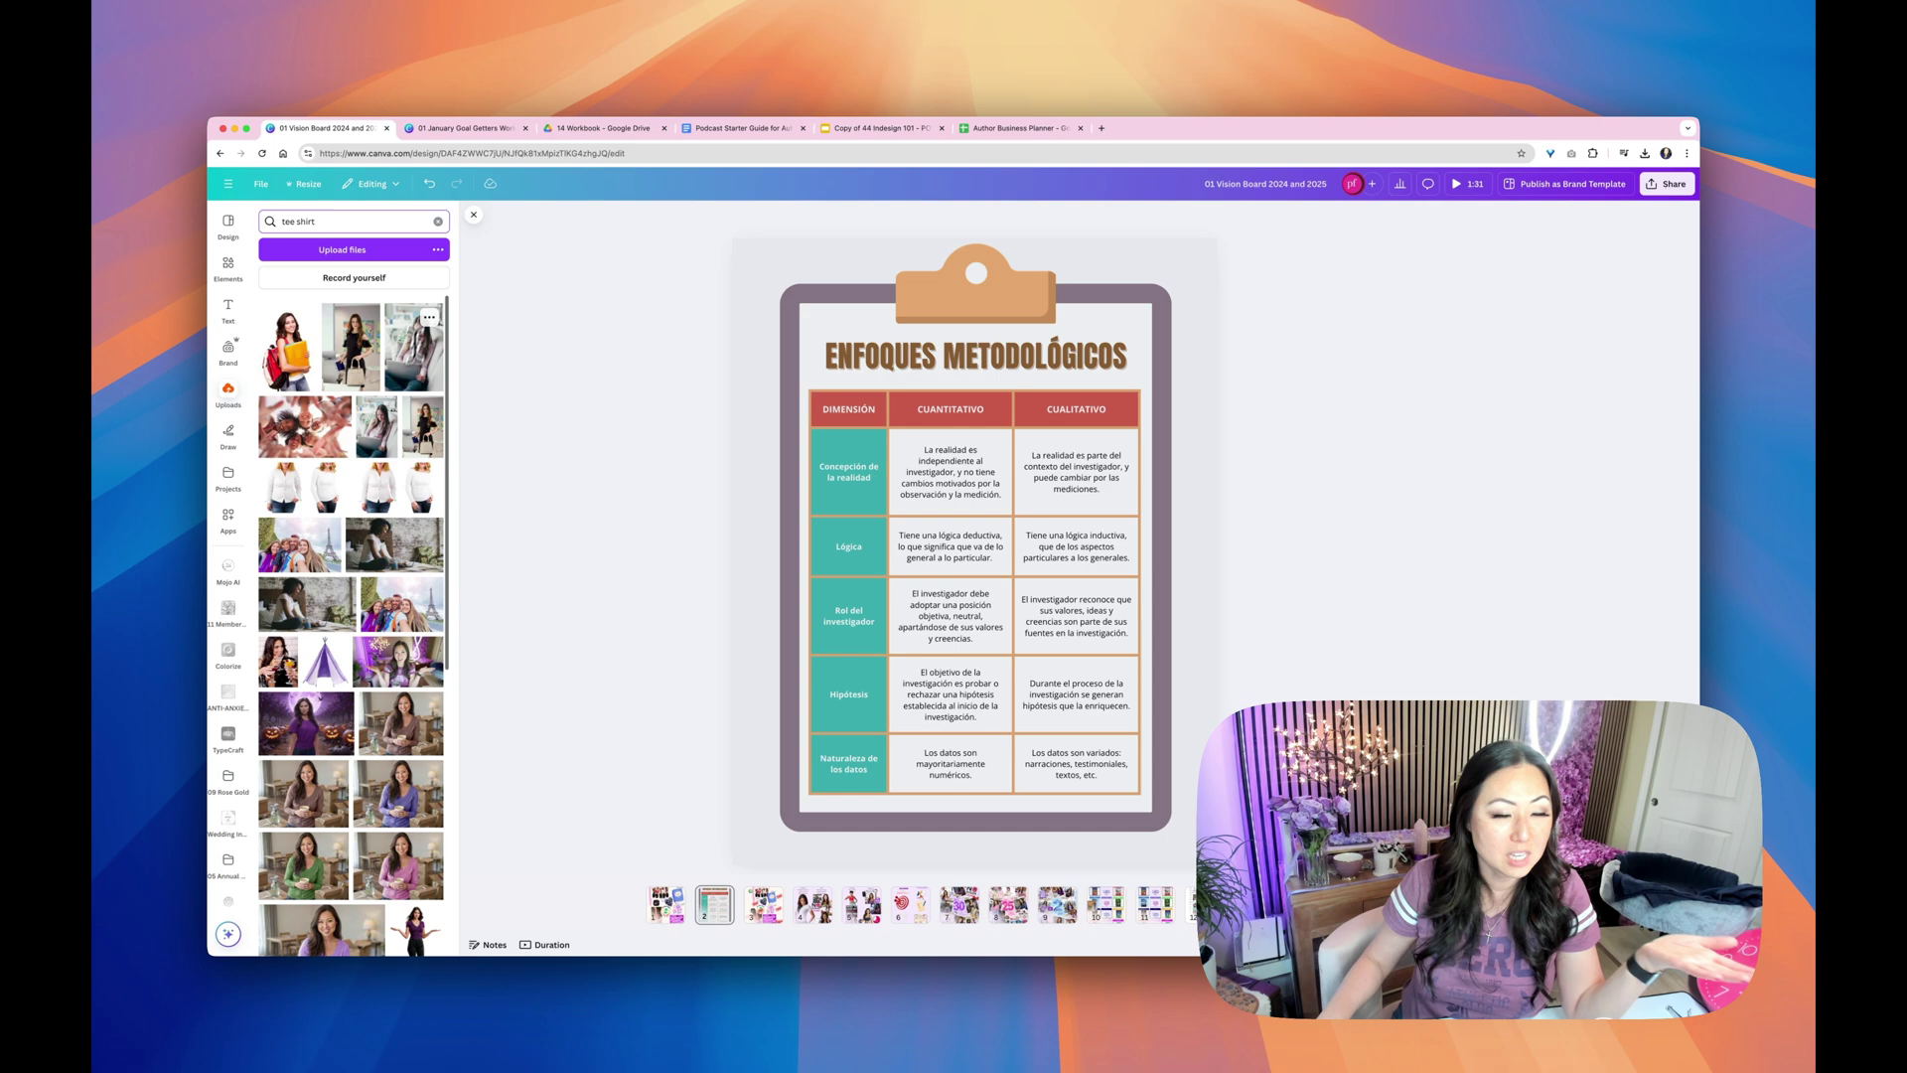
scroll(358, 622, "down", 1)
scroll(359, 623, "down", 2)
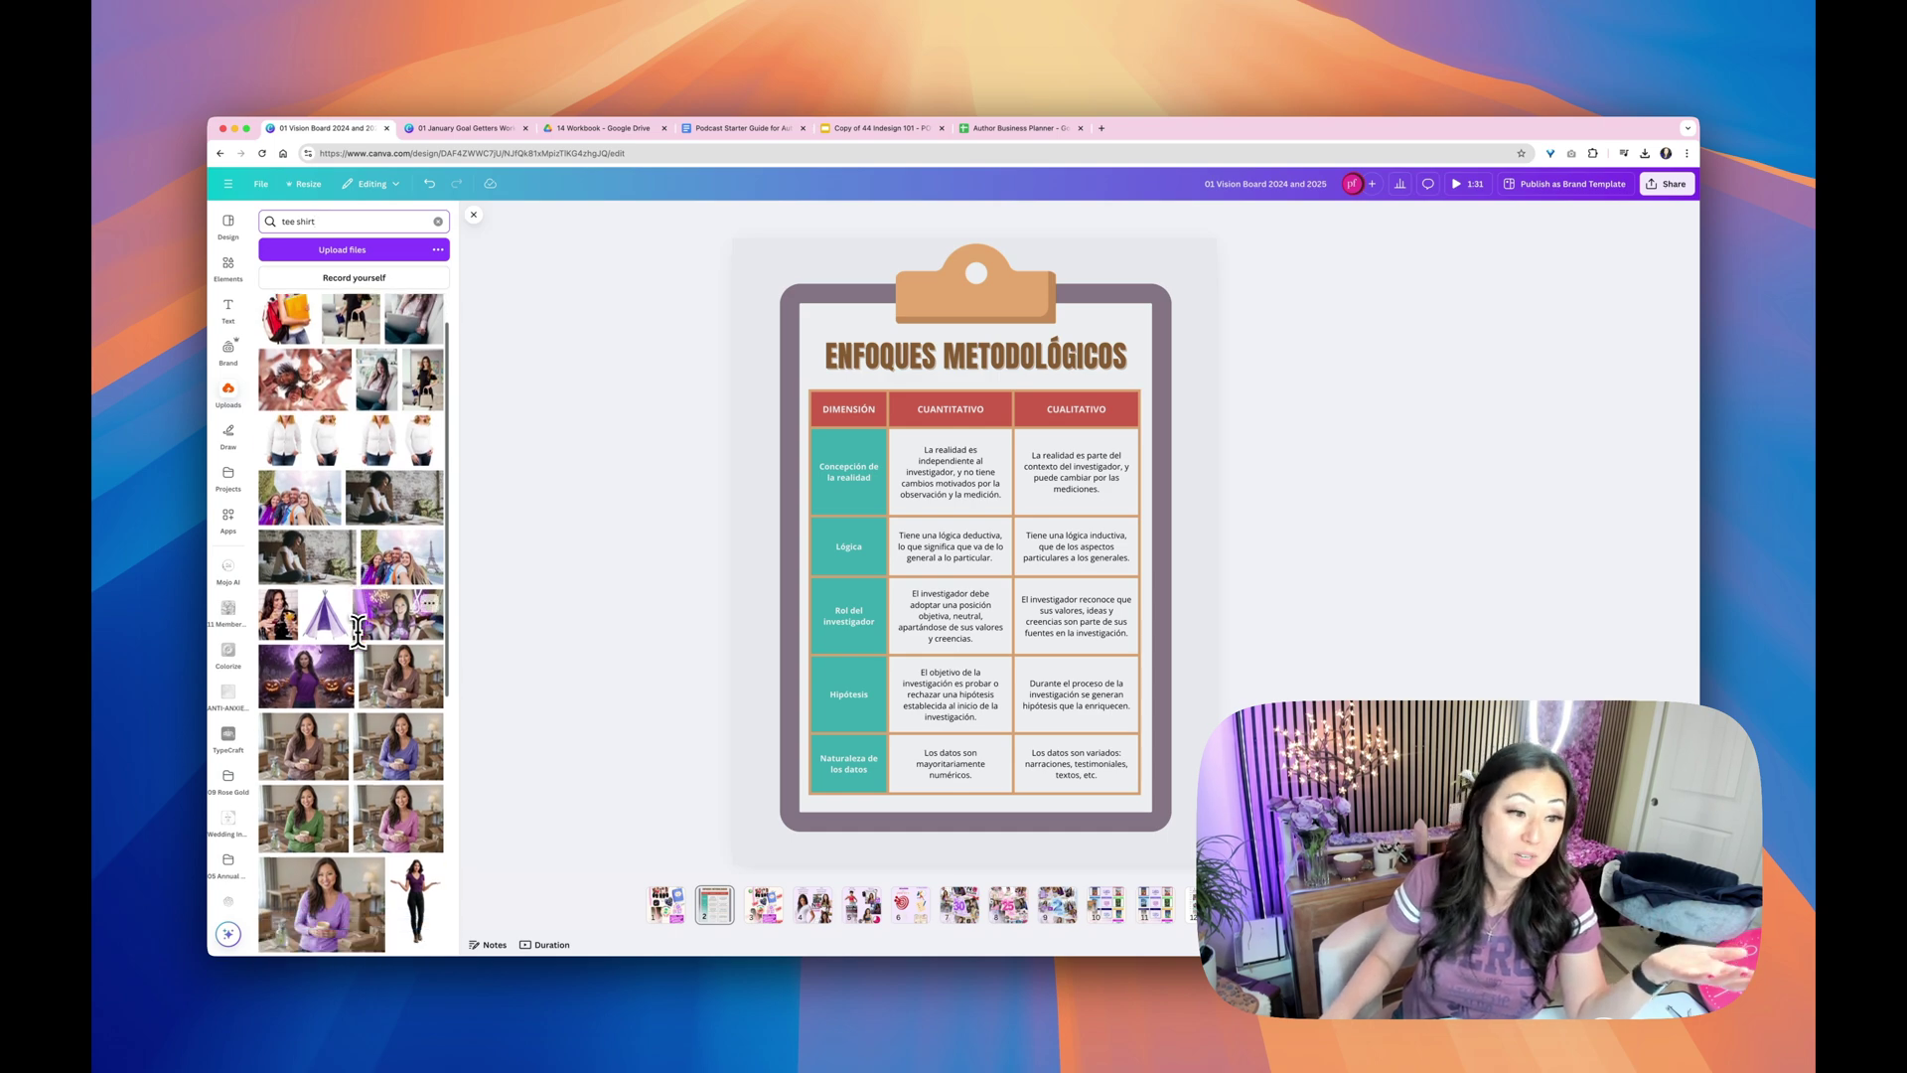
scroll(360, 625, "down", 2)
scroll(363, 634, "down", 2)
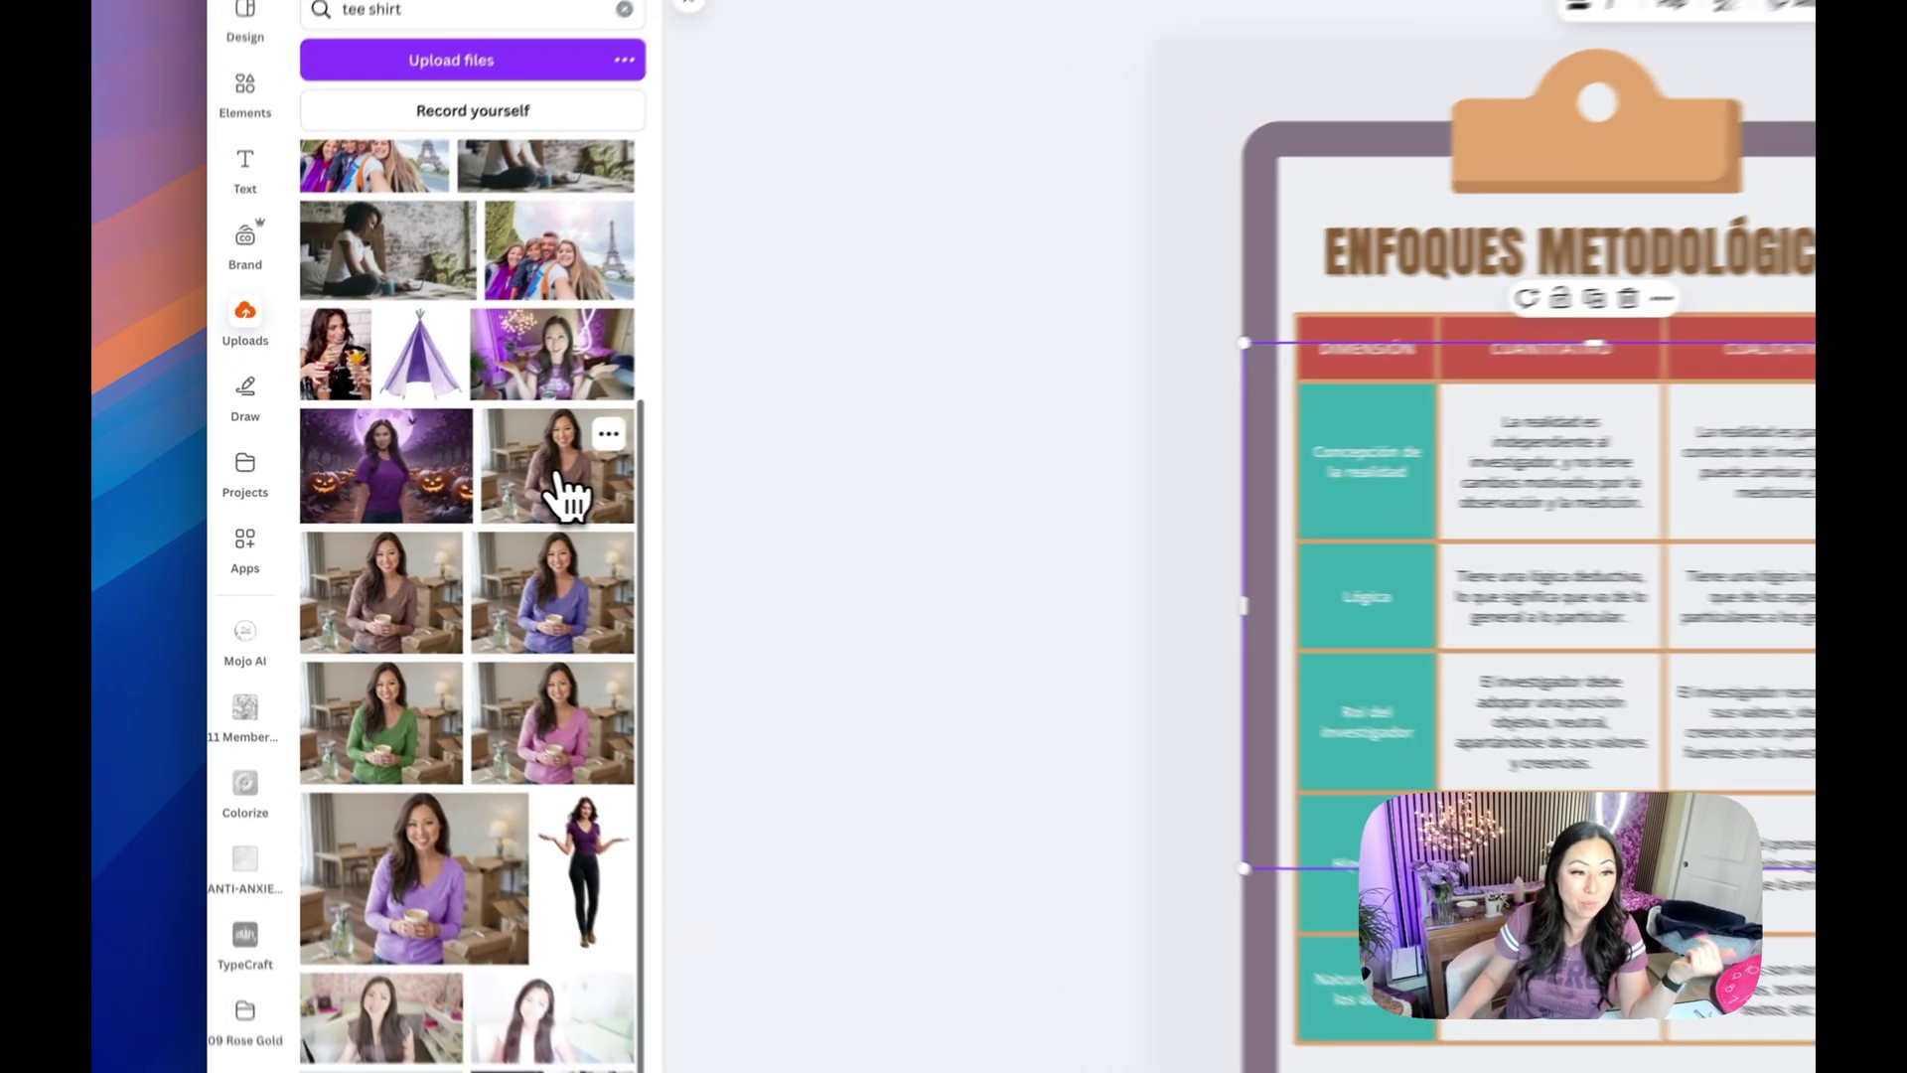
left_click(402, 510)
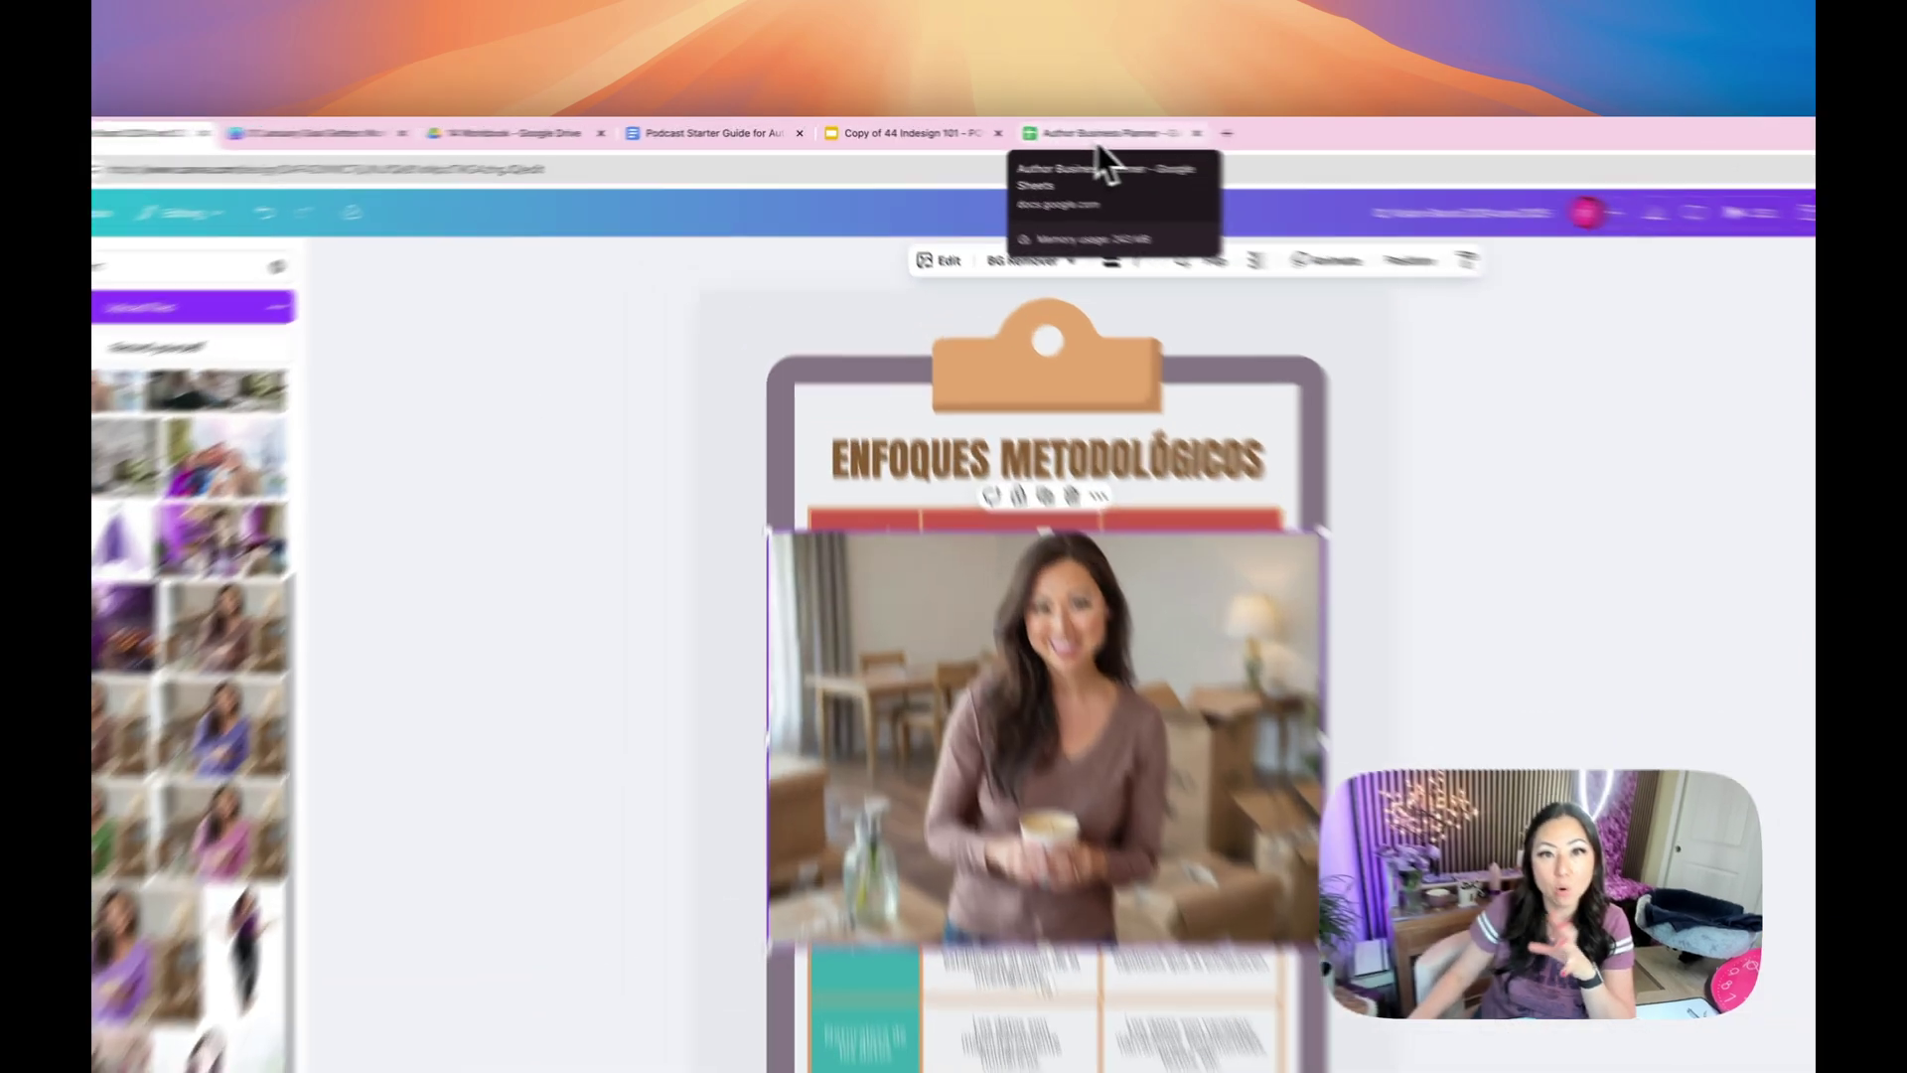
left_click(1028, 128)
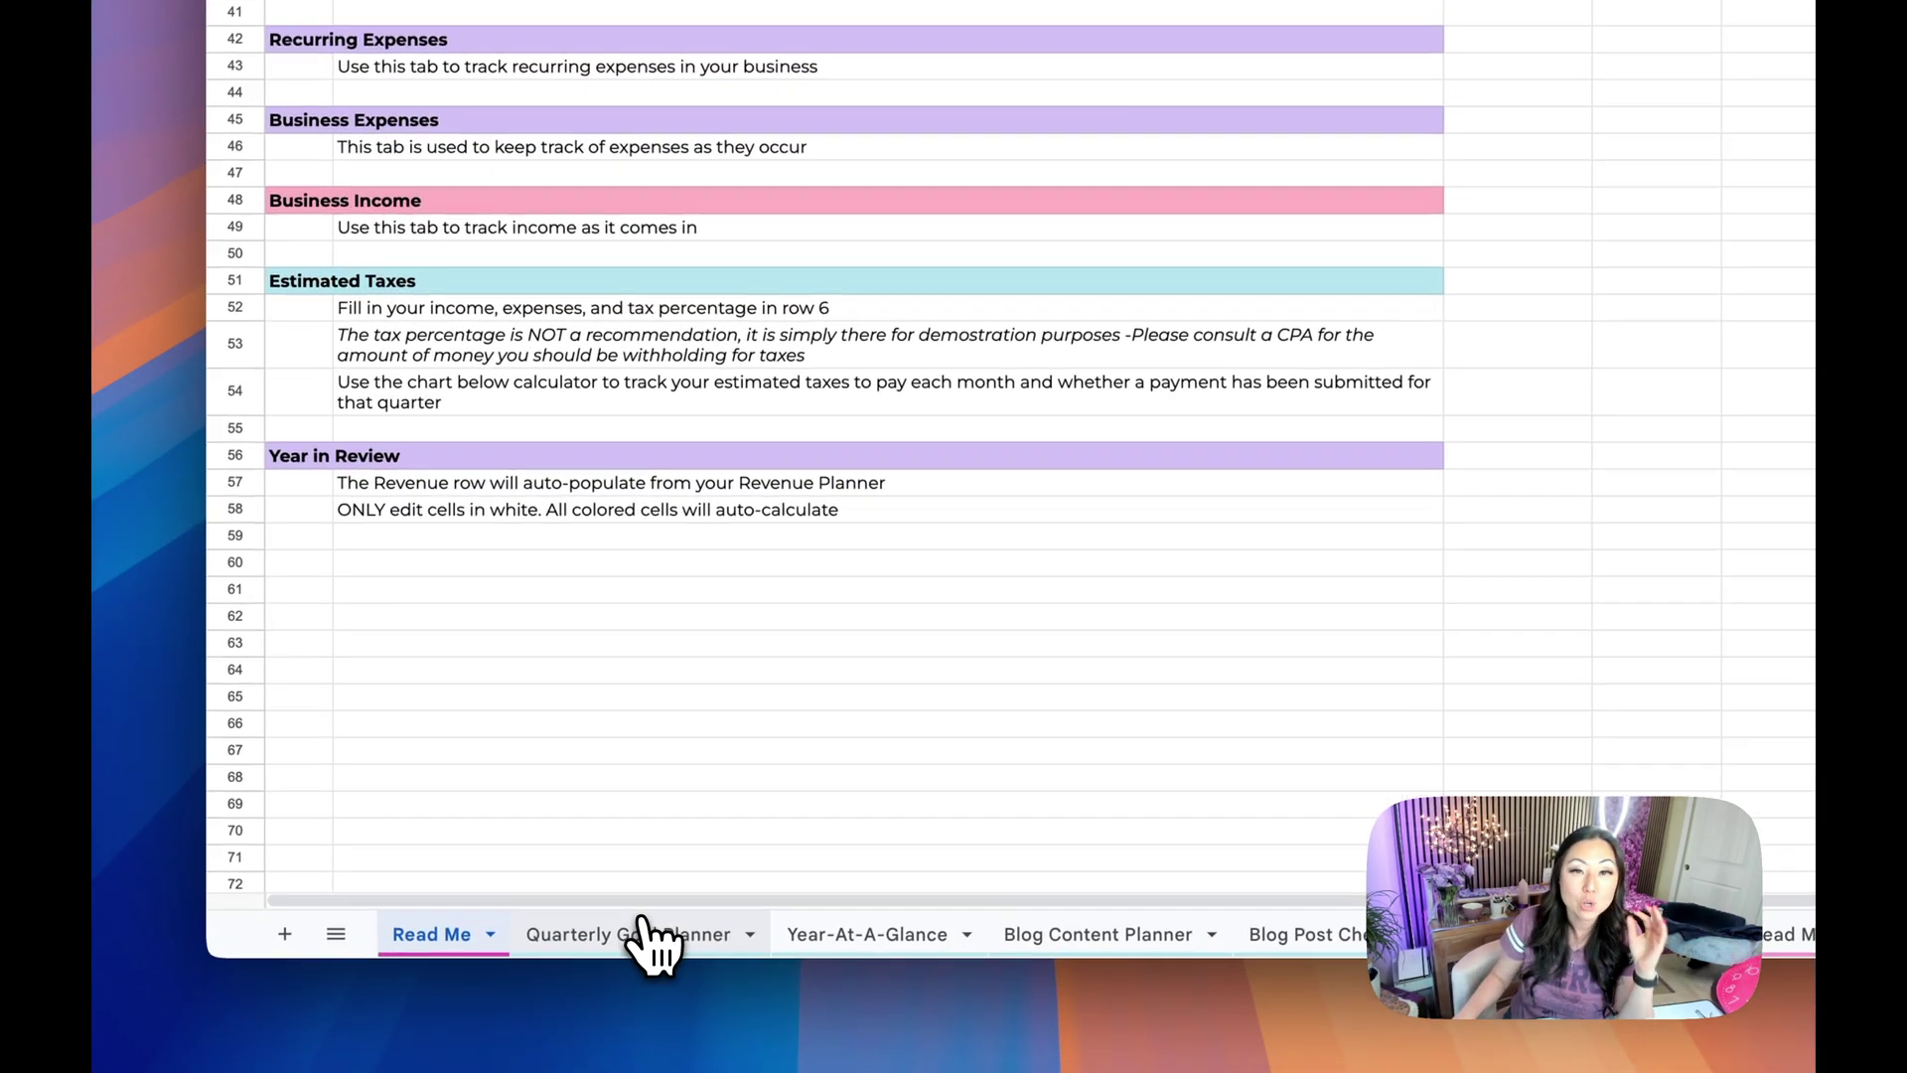
left_click(670, 946)
left_click(975, 402)
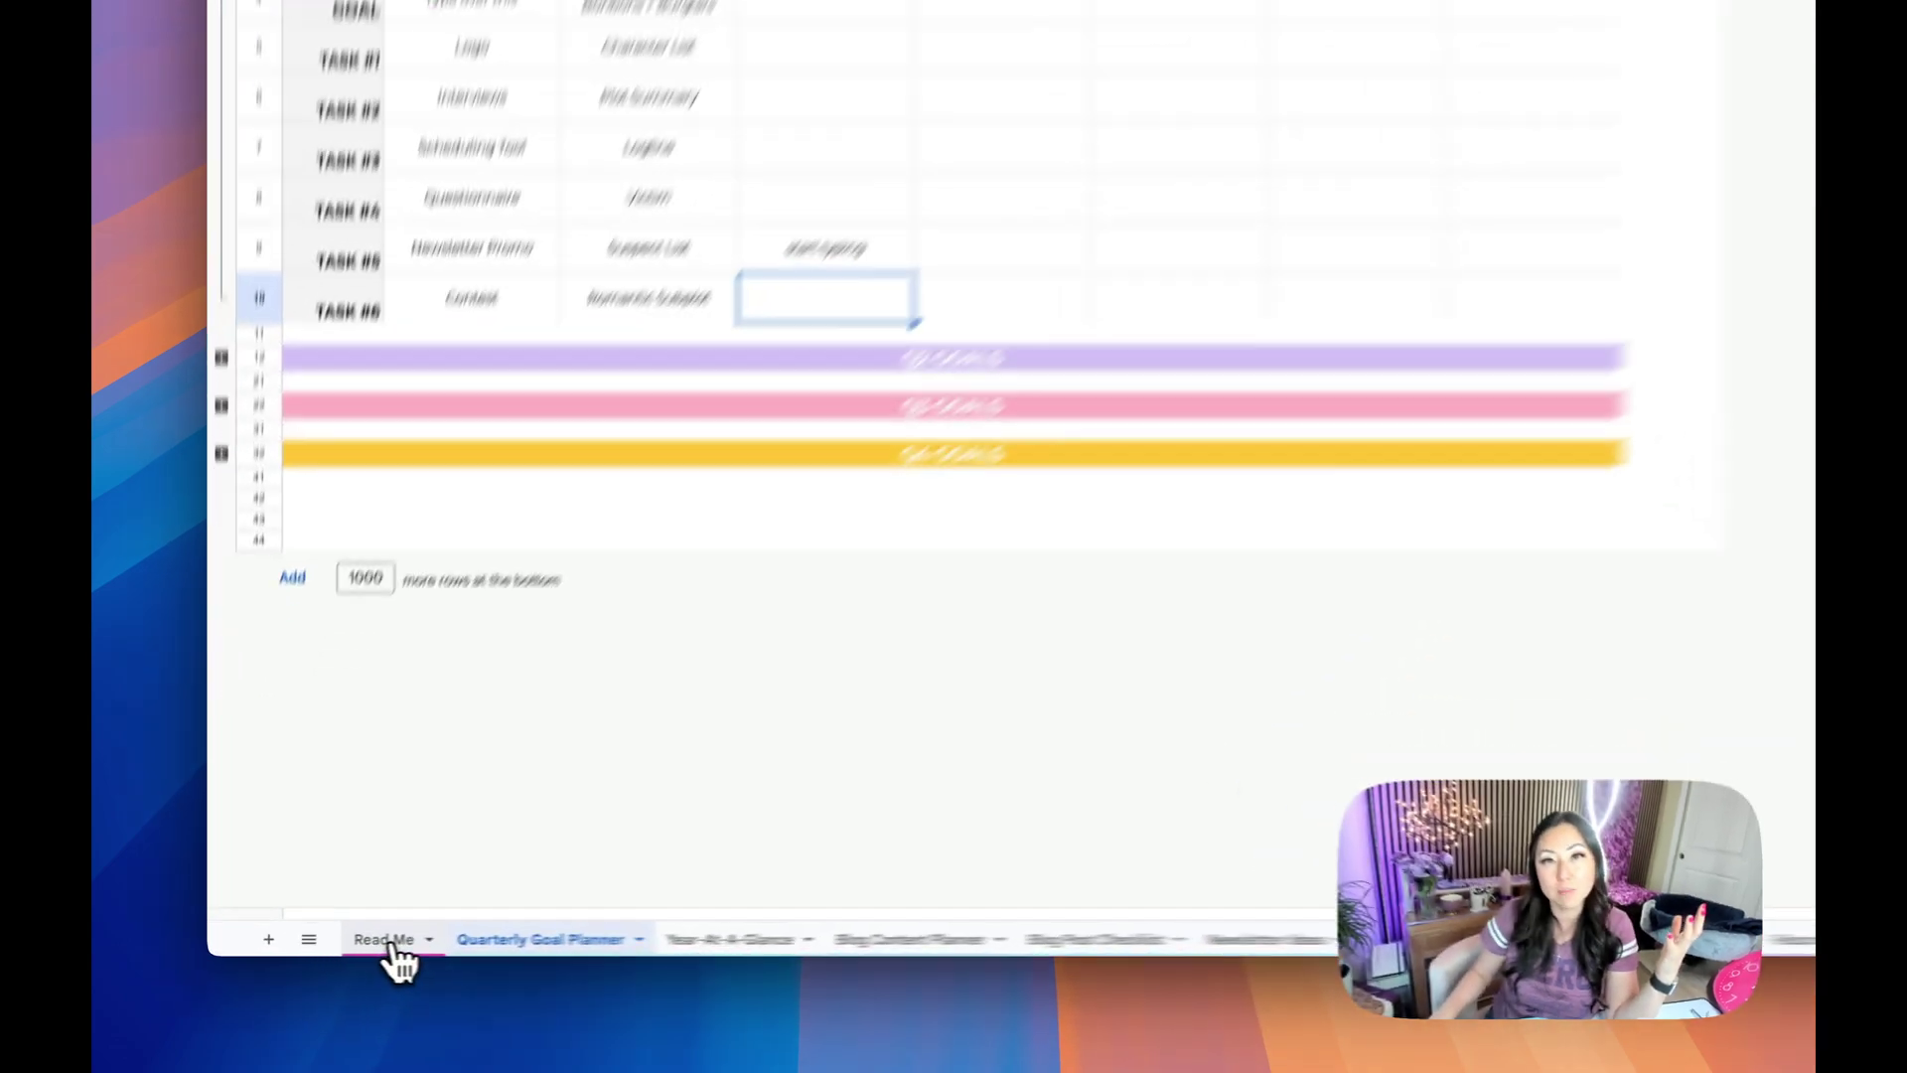
left_click(324, 949)
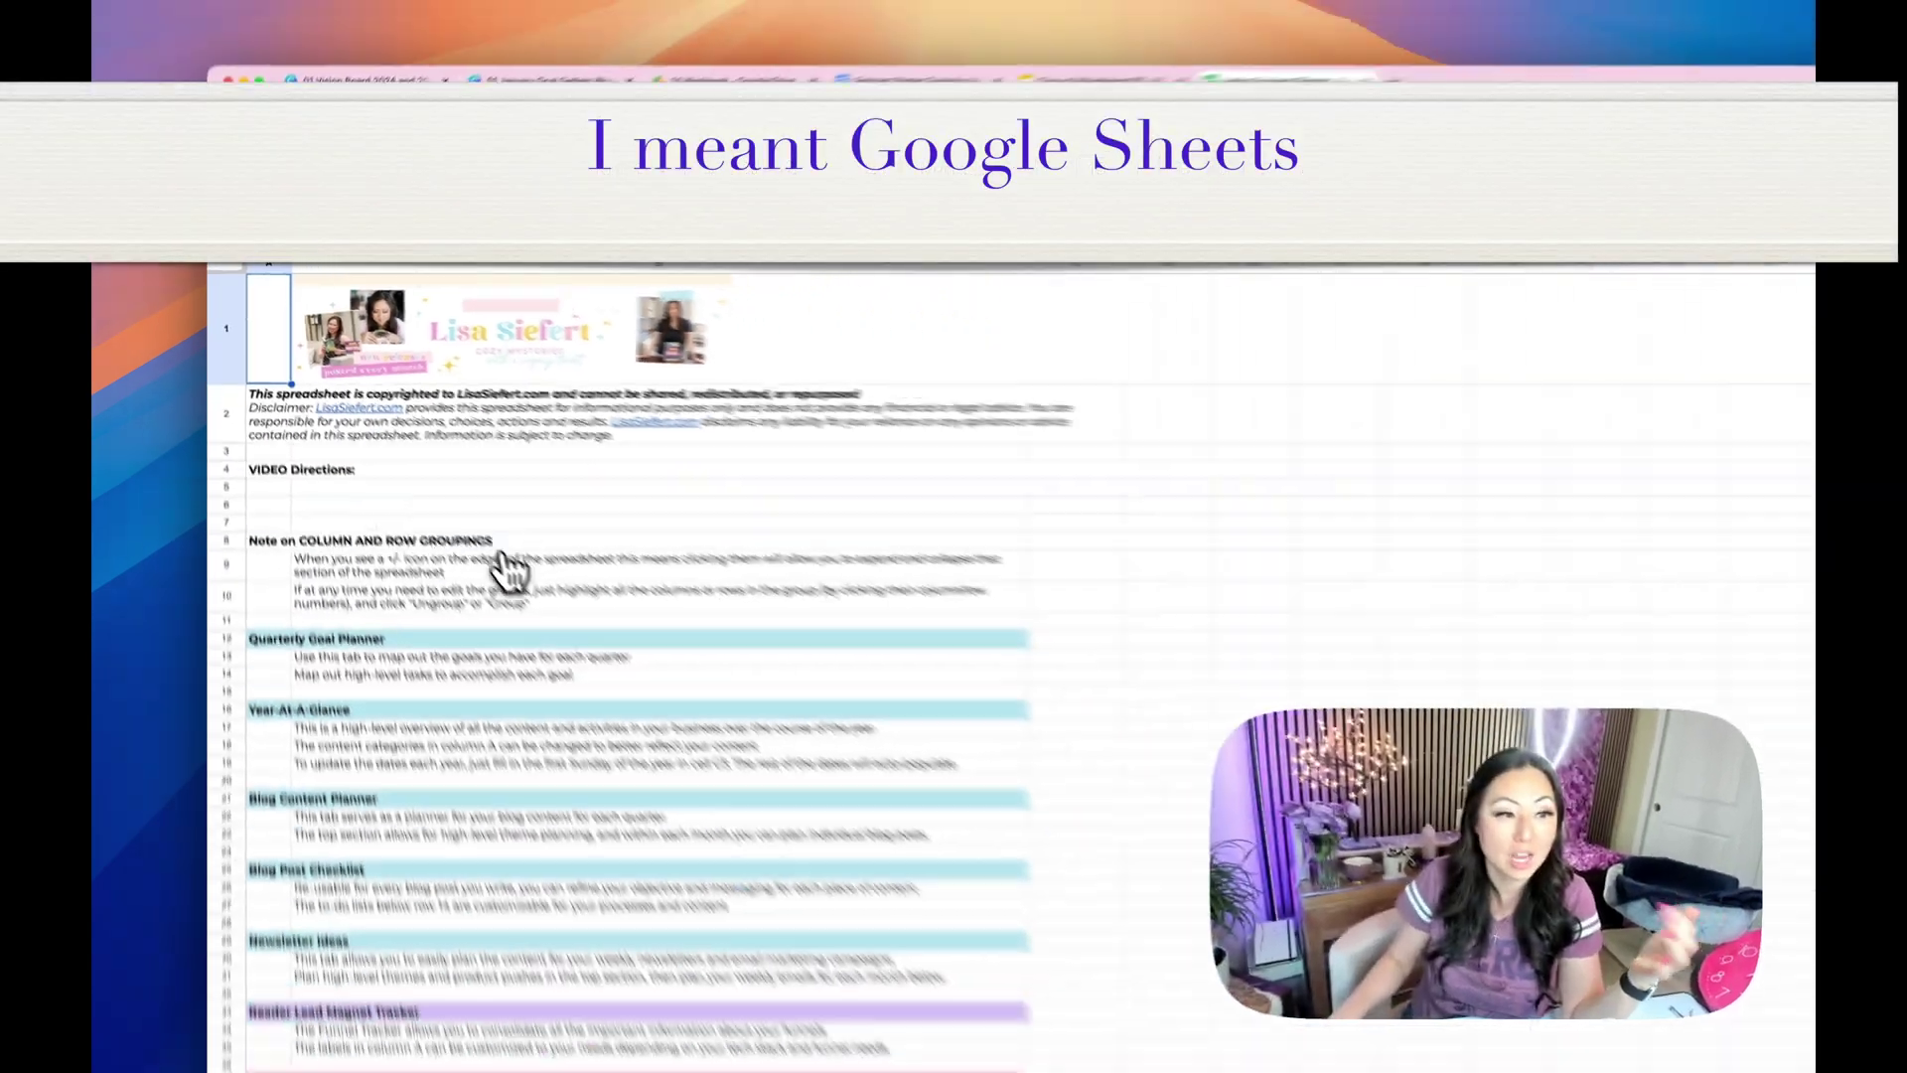
scroll(432, 515, "down", 5)
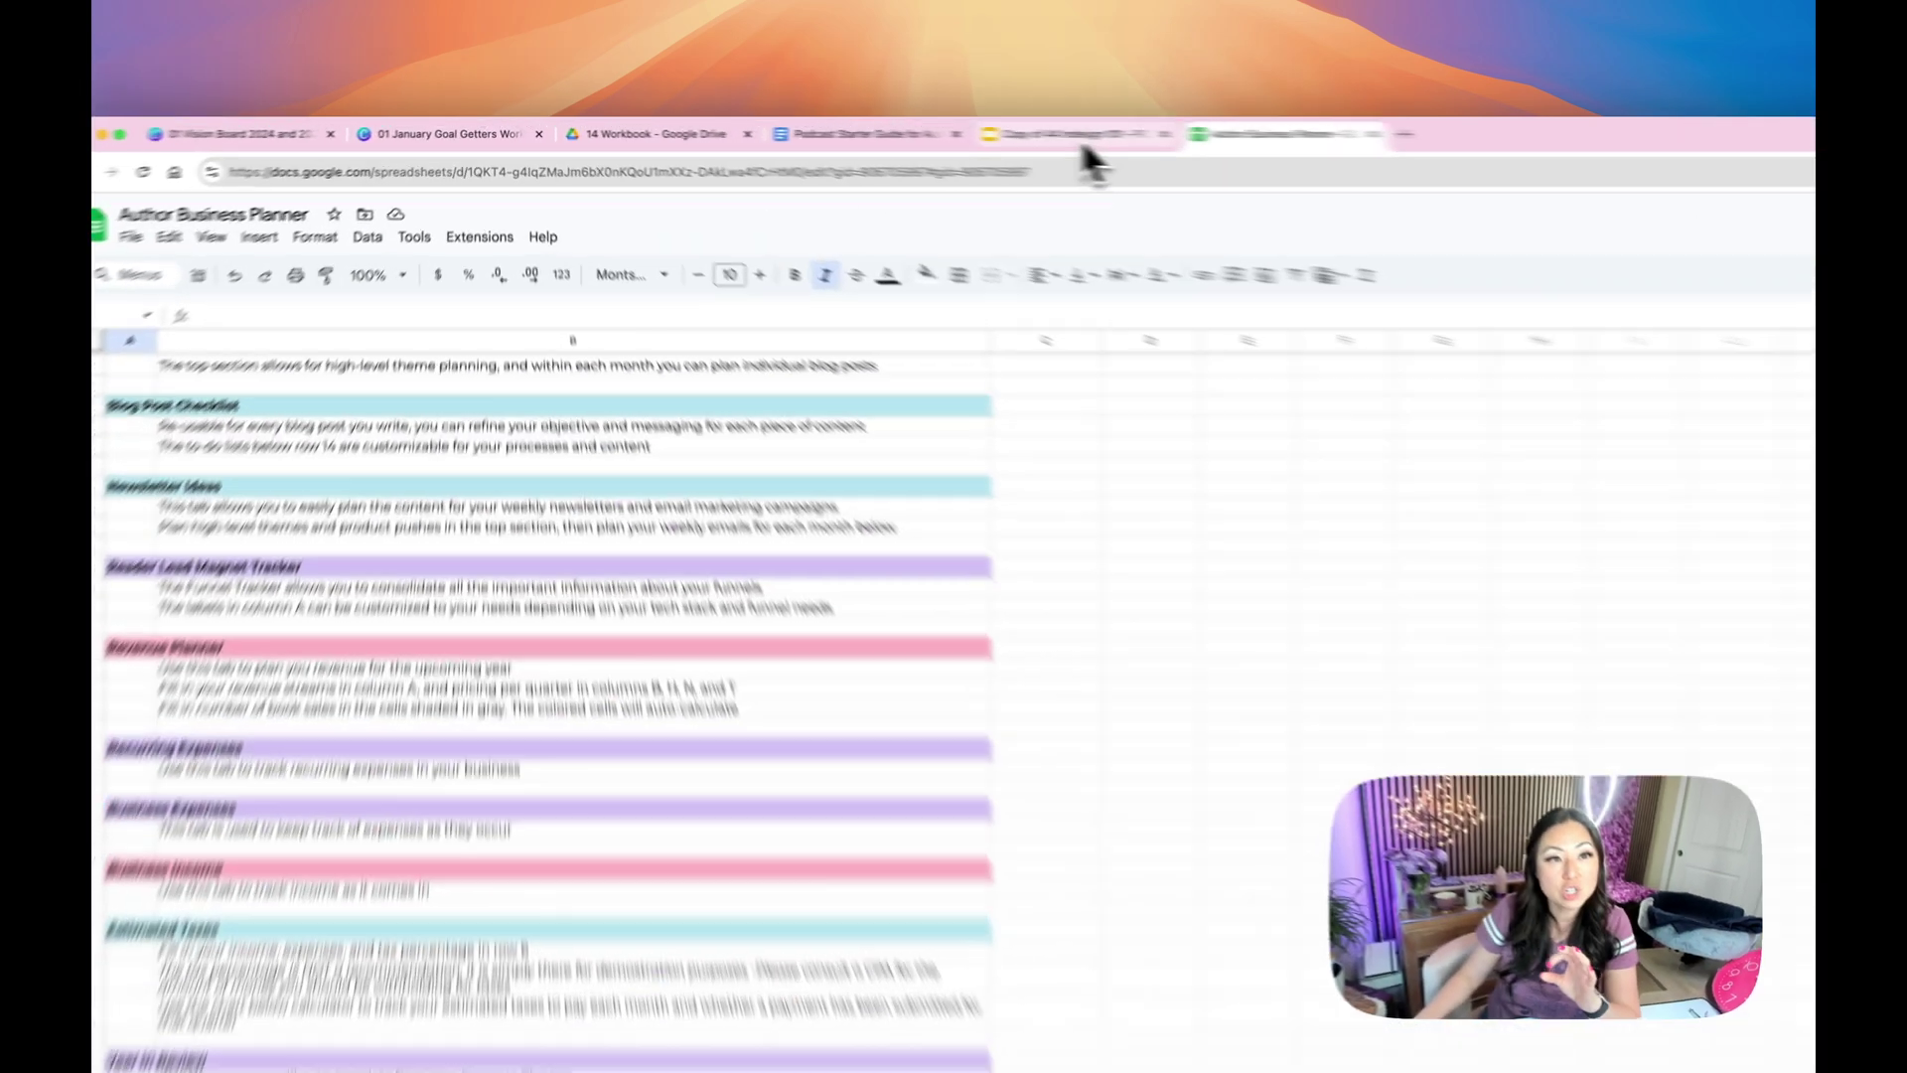
Paste 'Write 6 bestselling novels' repeatedly into the Podcast Starter Guide's #1 goal answer
left_click(888, 132)
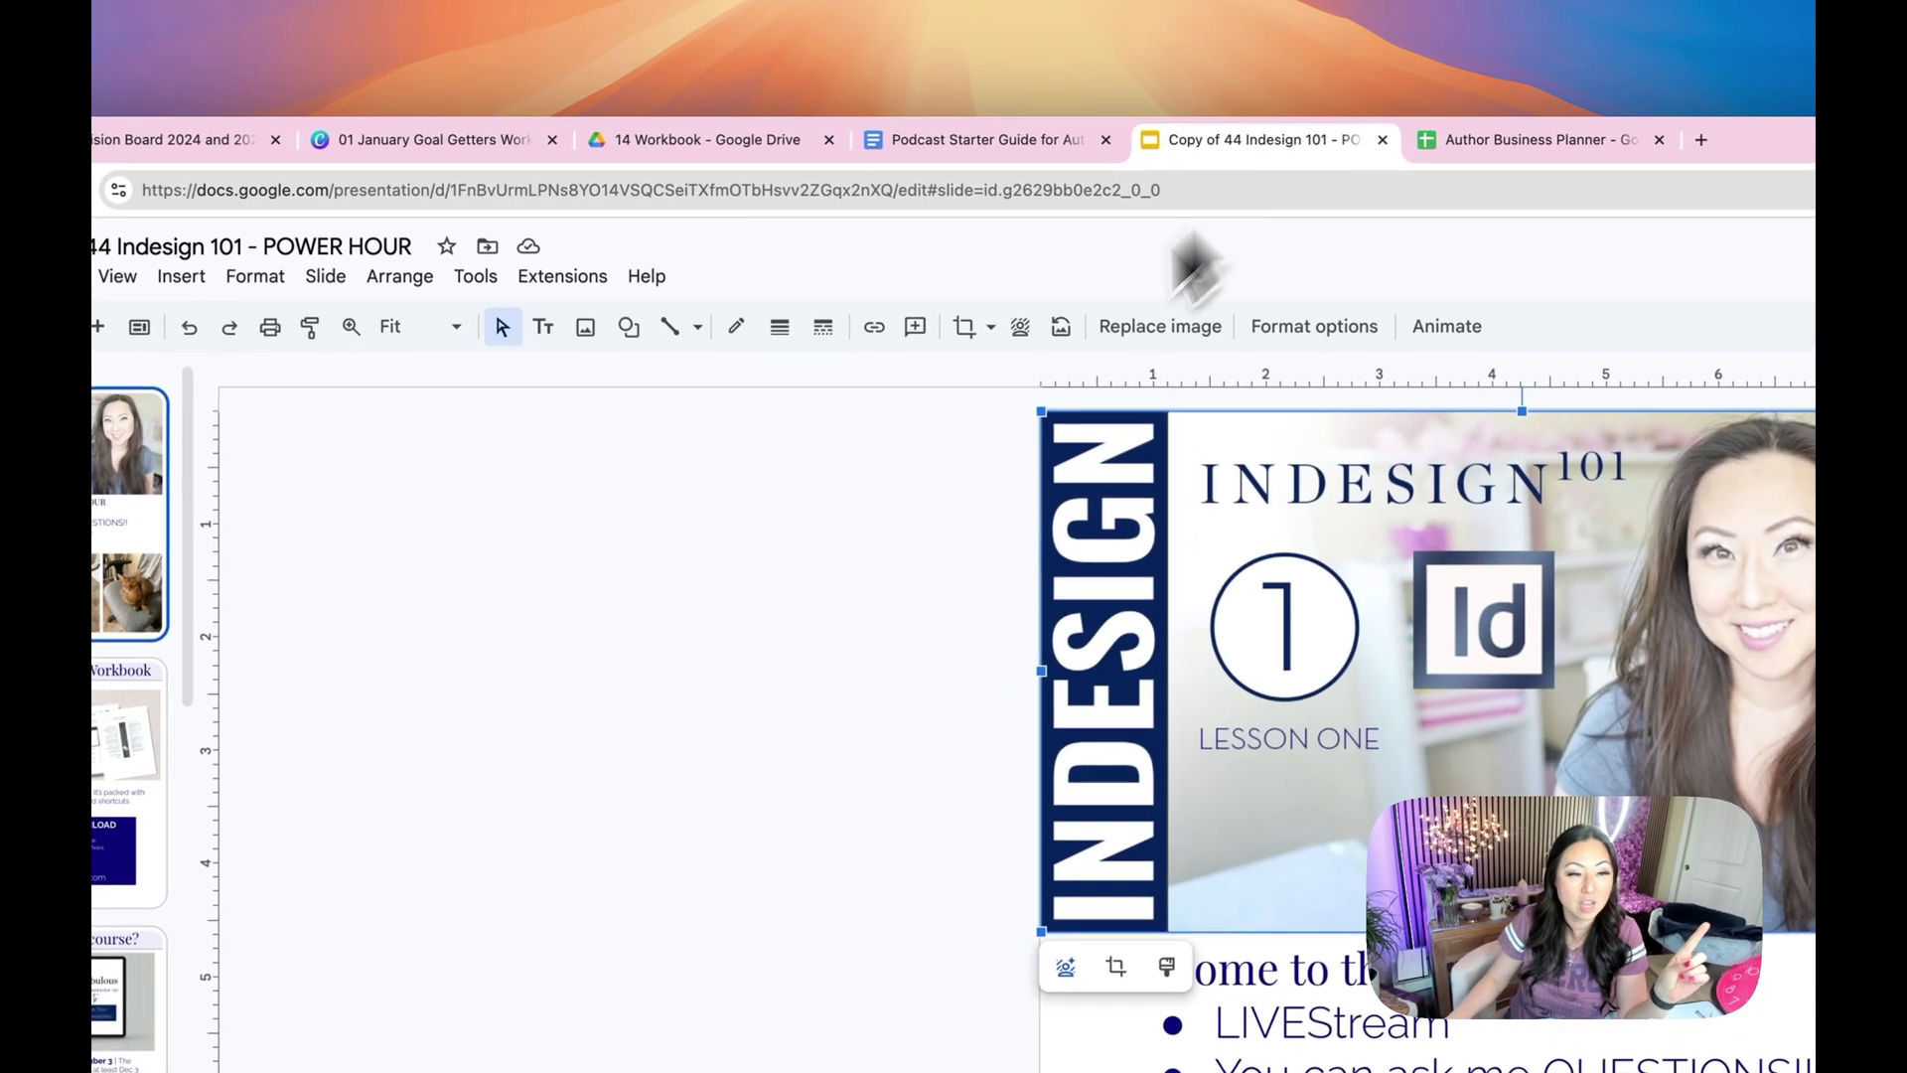
left_click(1014, 142)
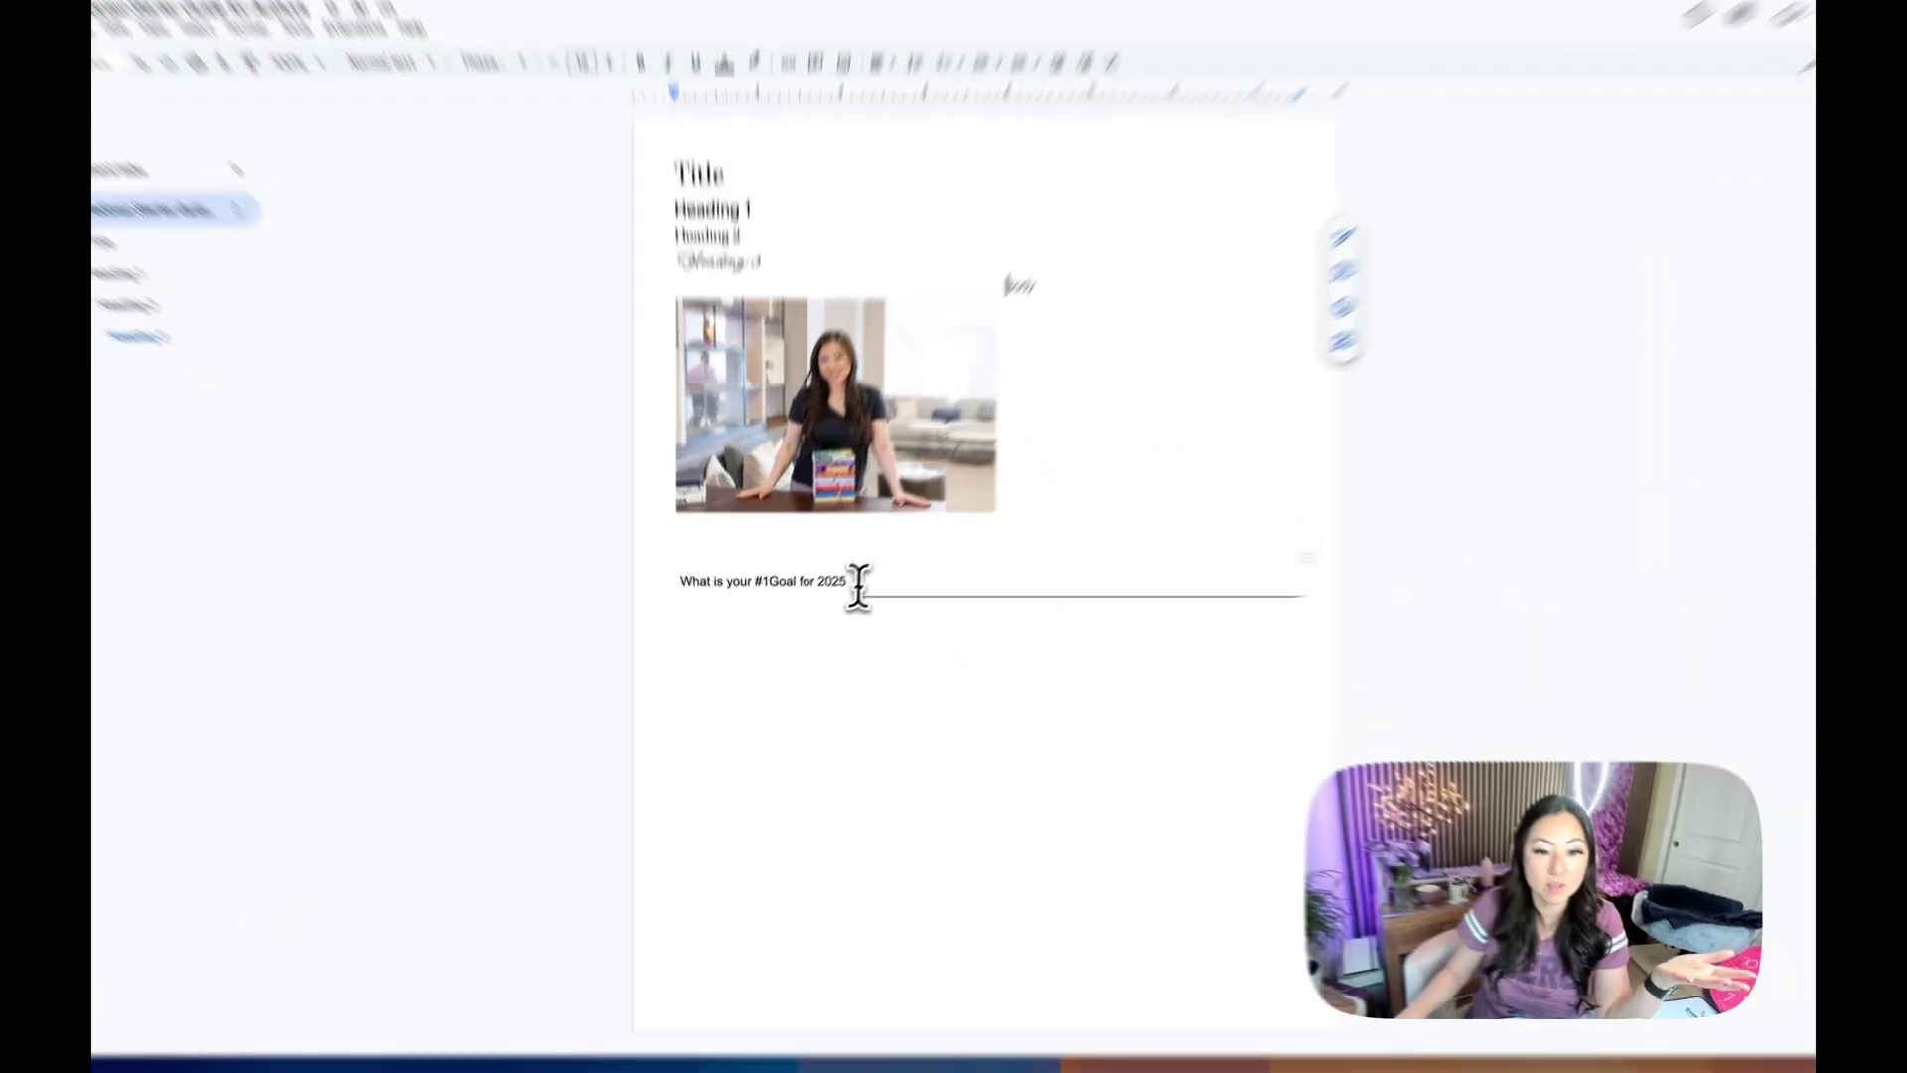
left_click(830, 605)
type("Write 6 bestselling novels")
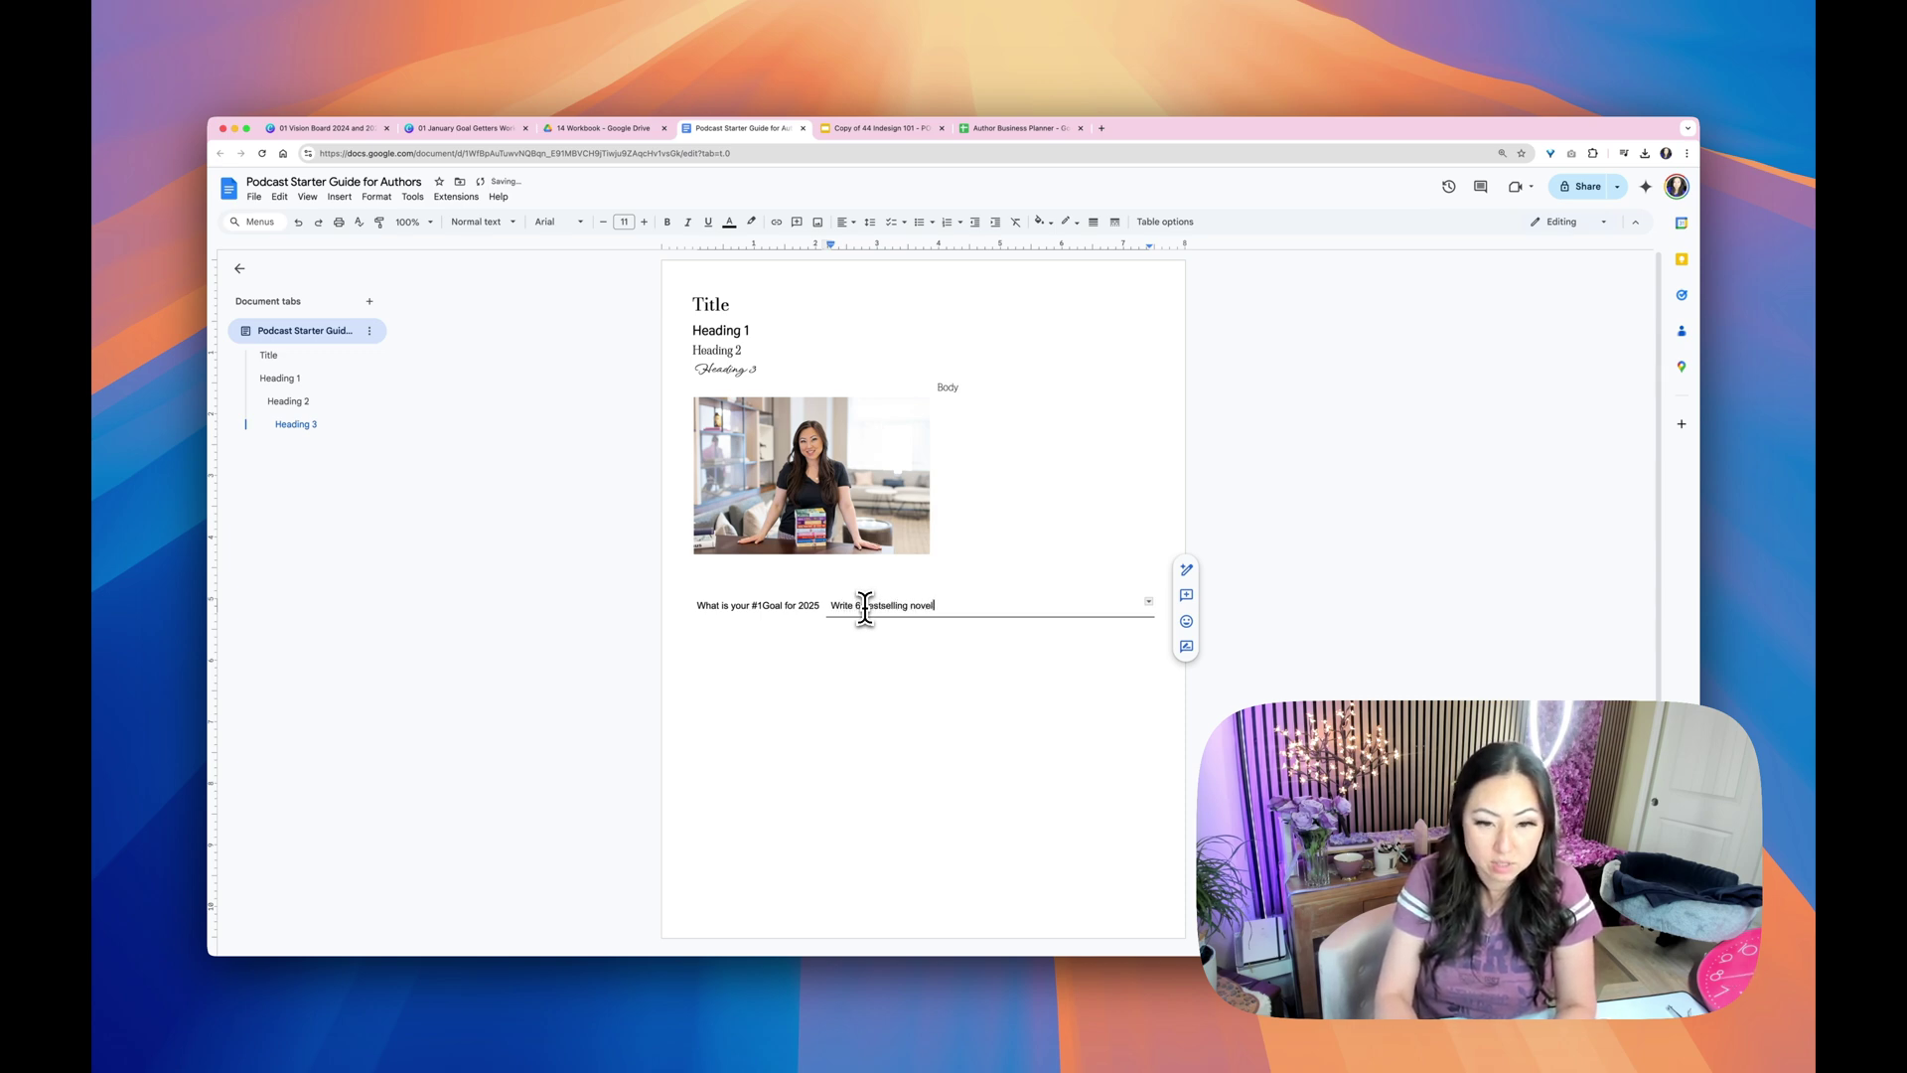
left_click_drag(939, 605, 825, 605)
key("super+c")
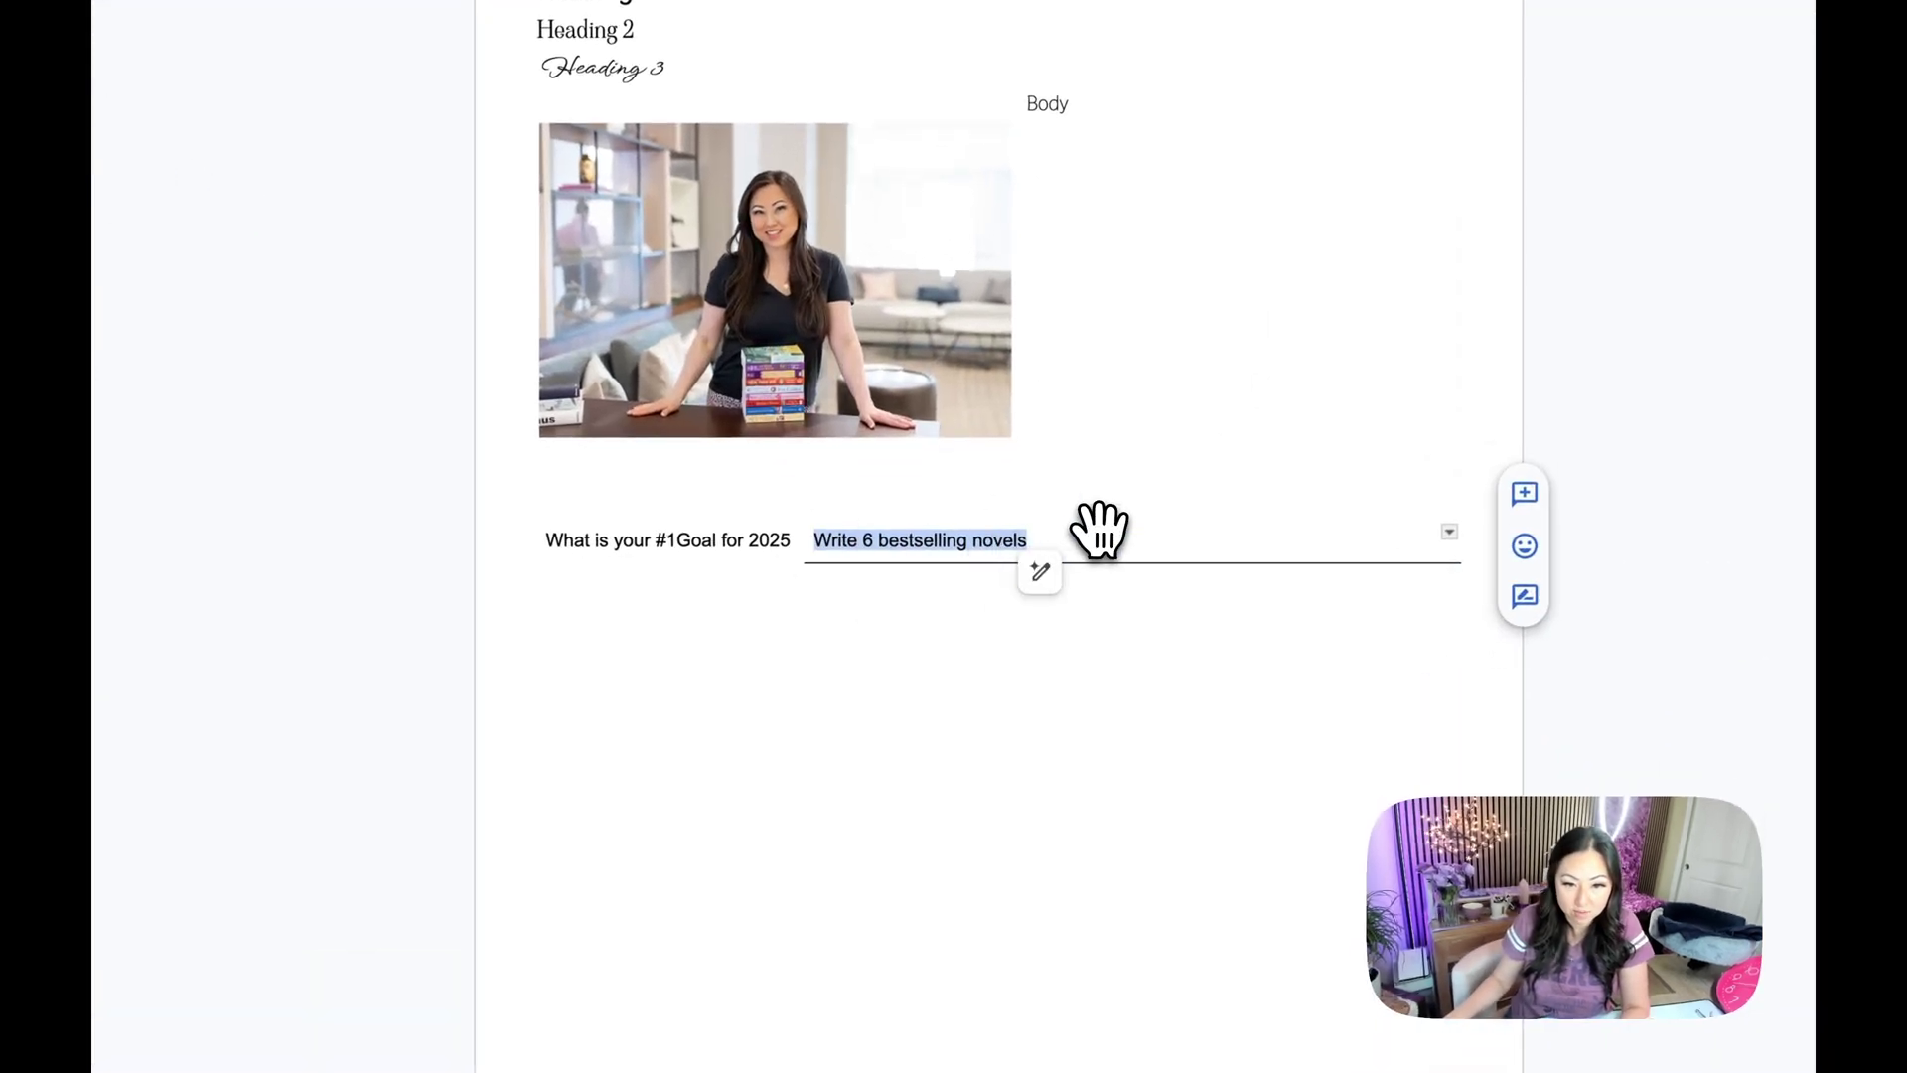
left_click(1052, 540)
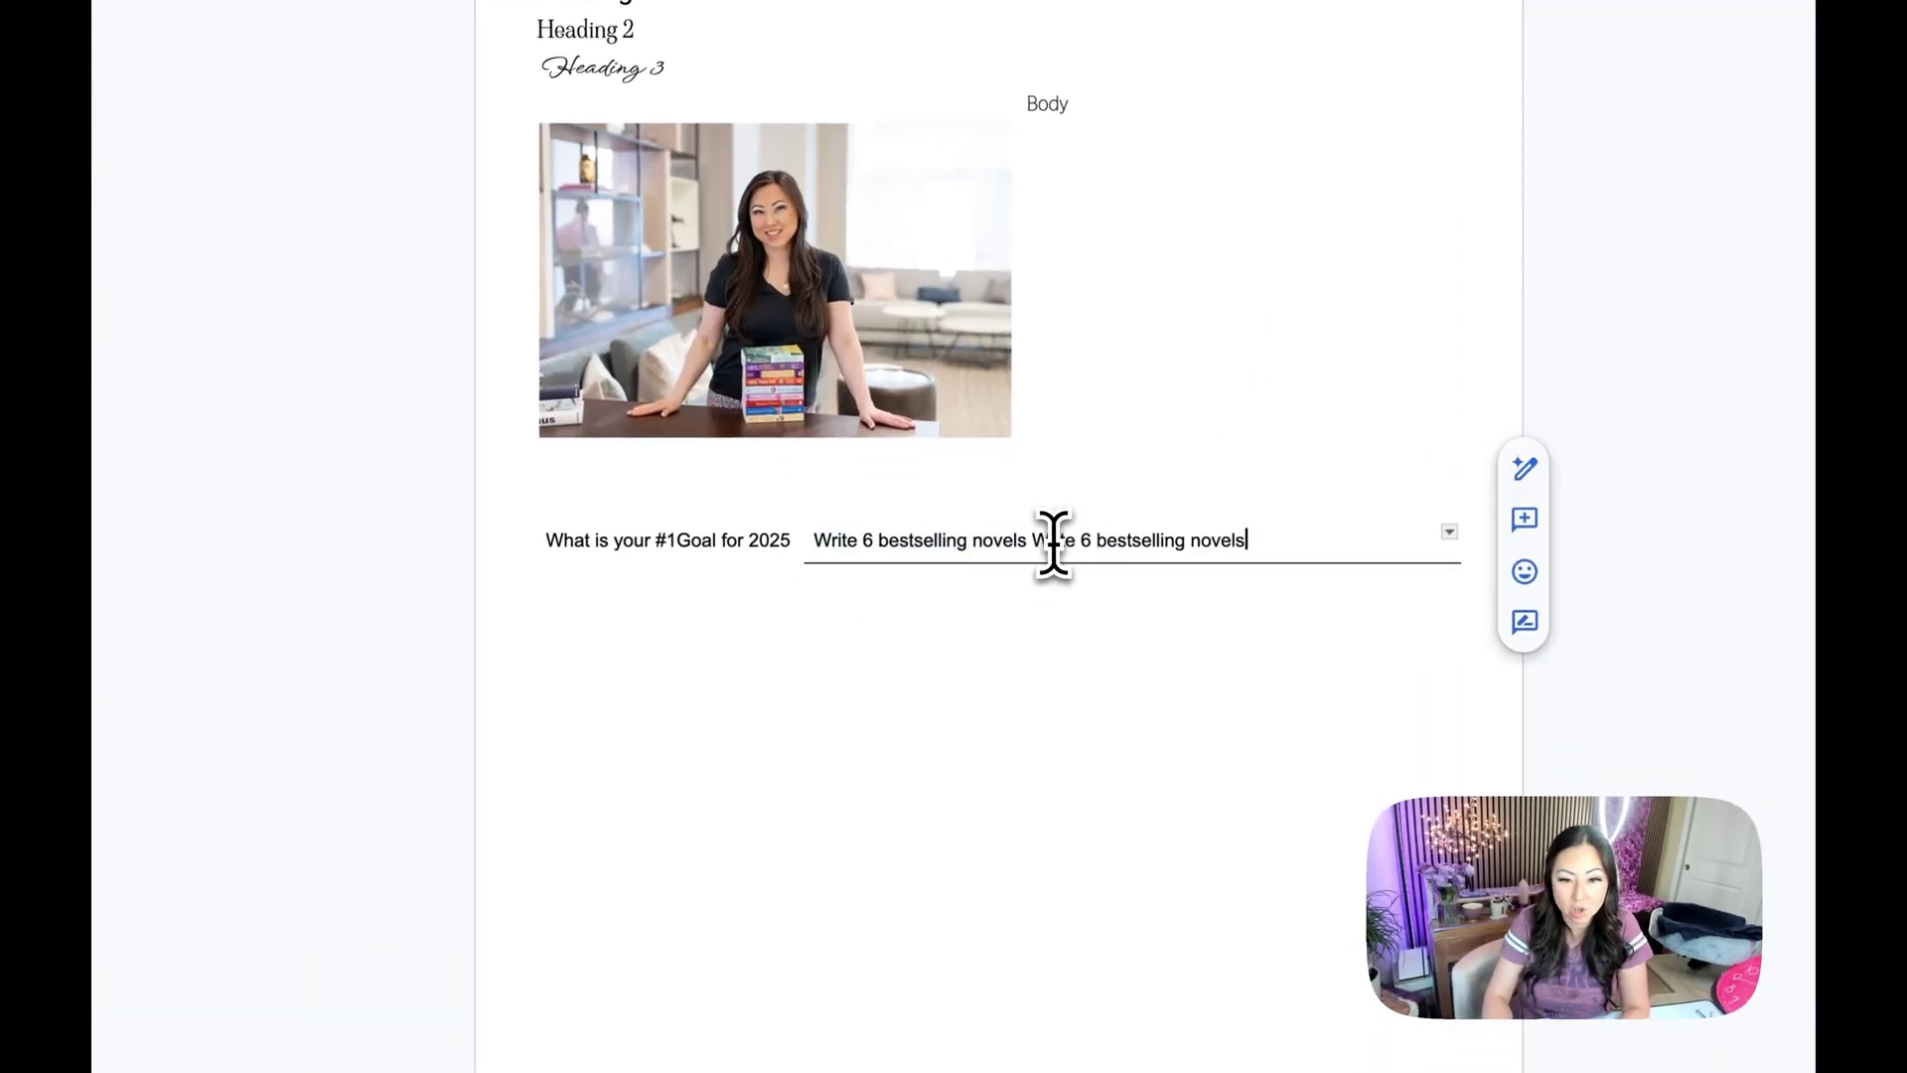
key("super+v")
key("super+v")
key("super+v")
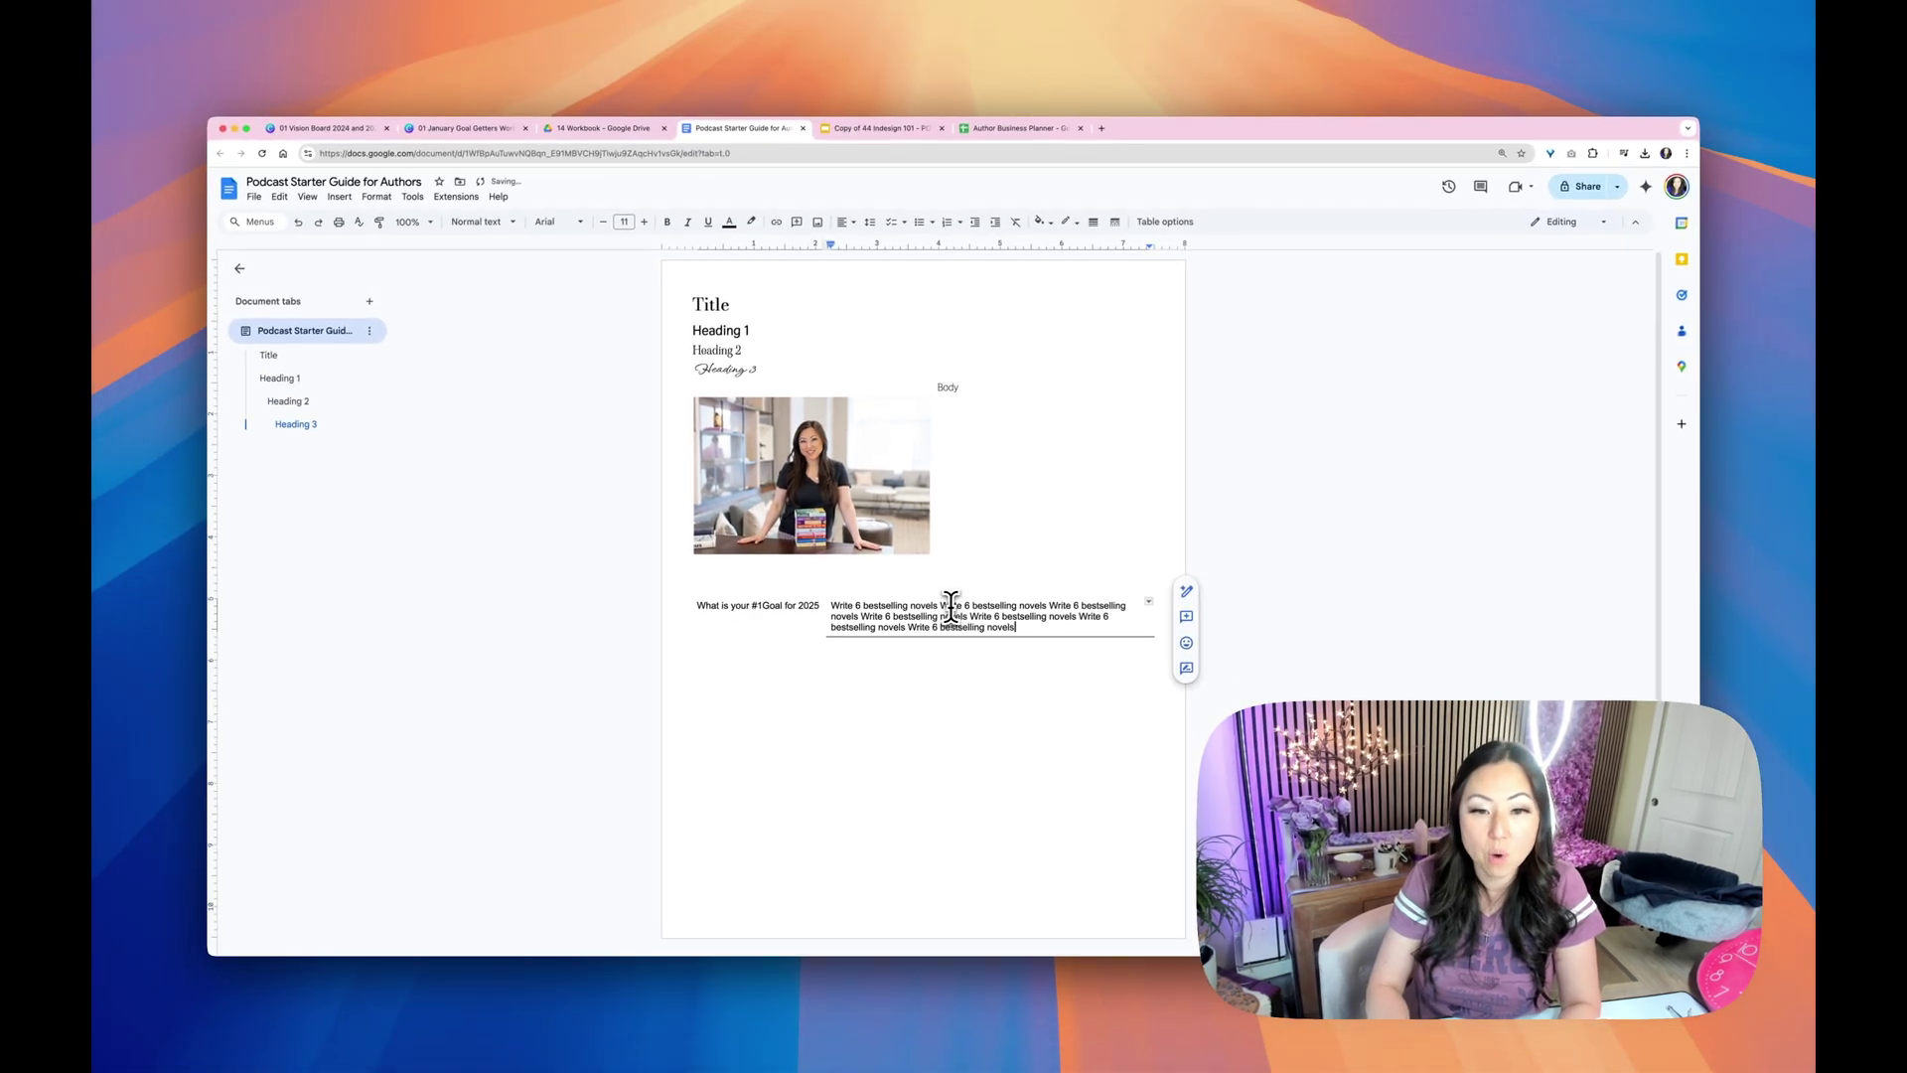
key("super+v")
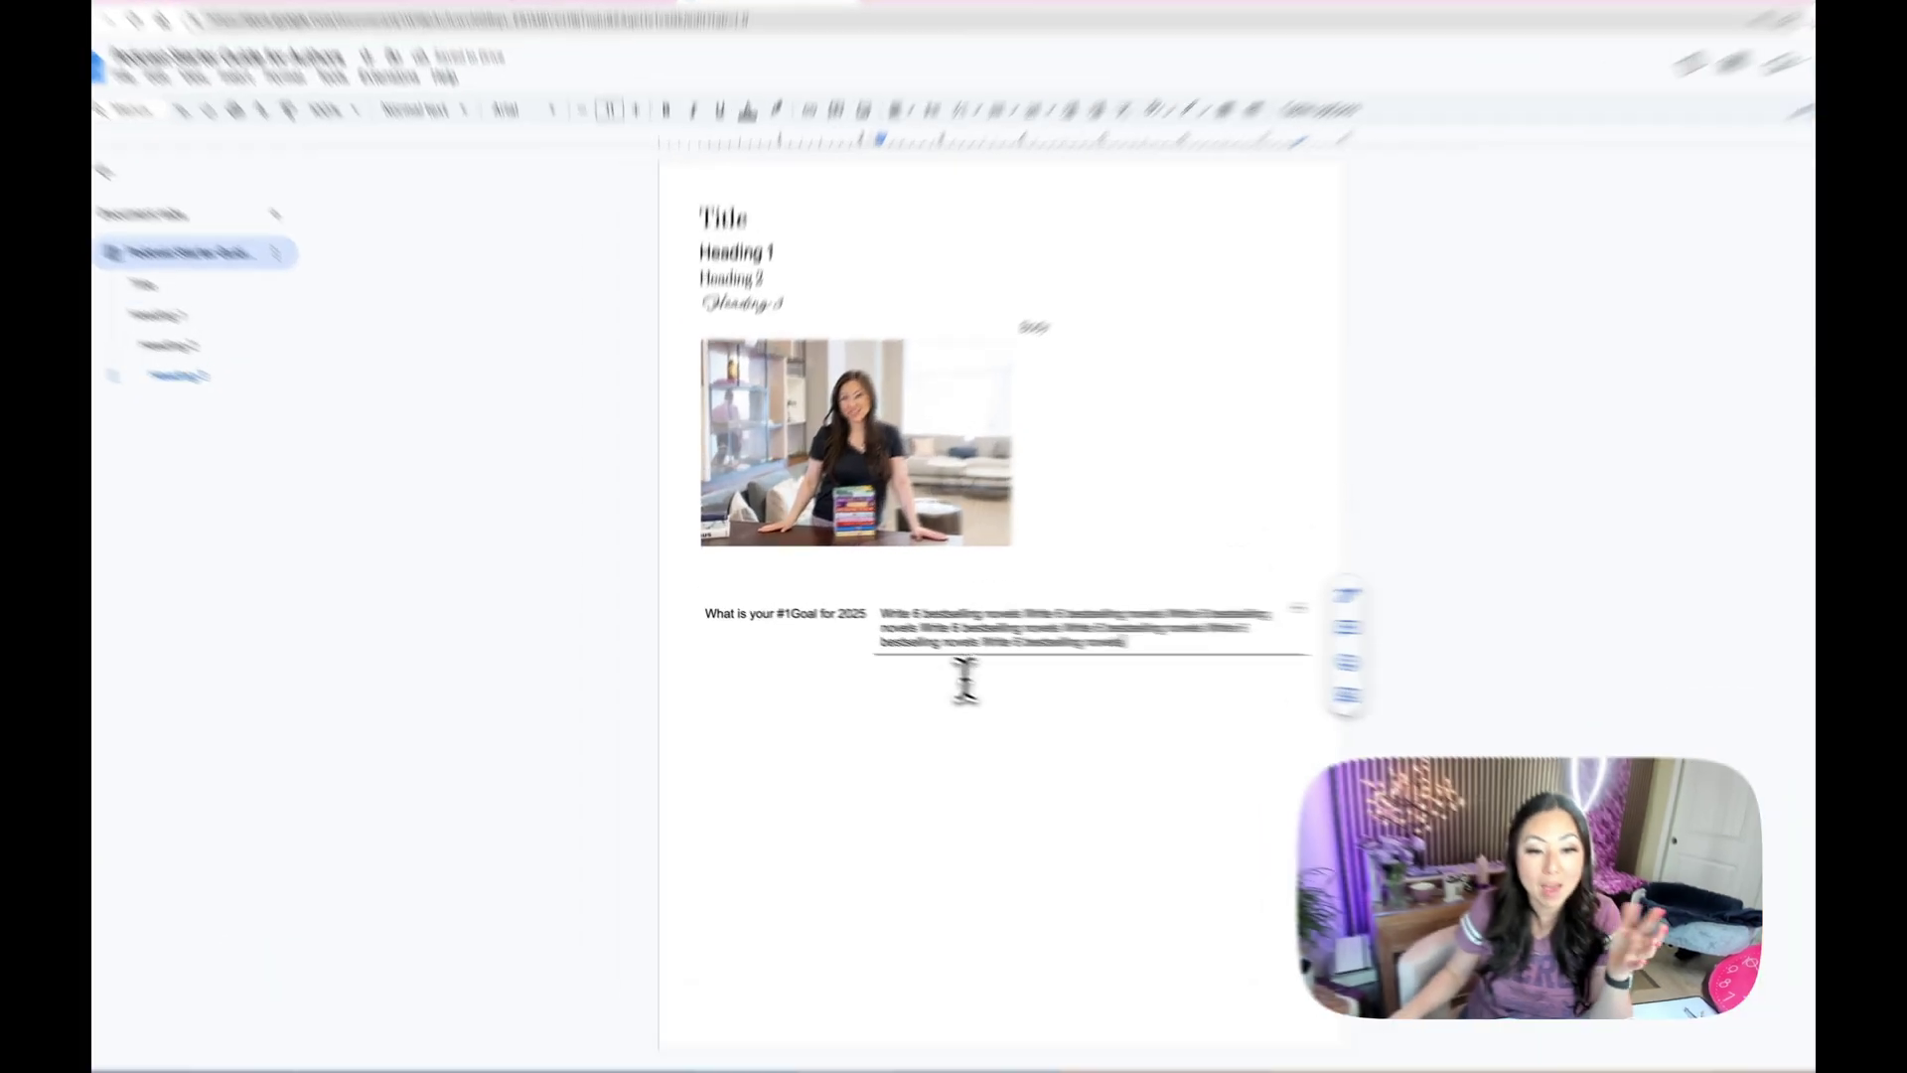
left_click(834, 670)
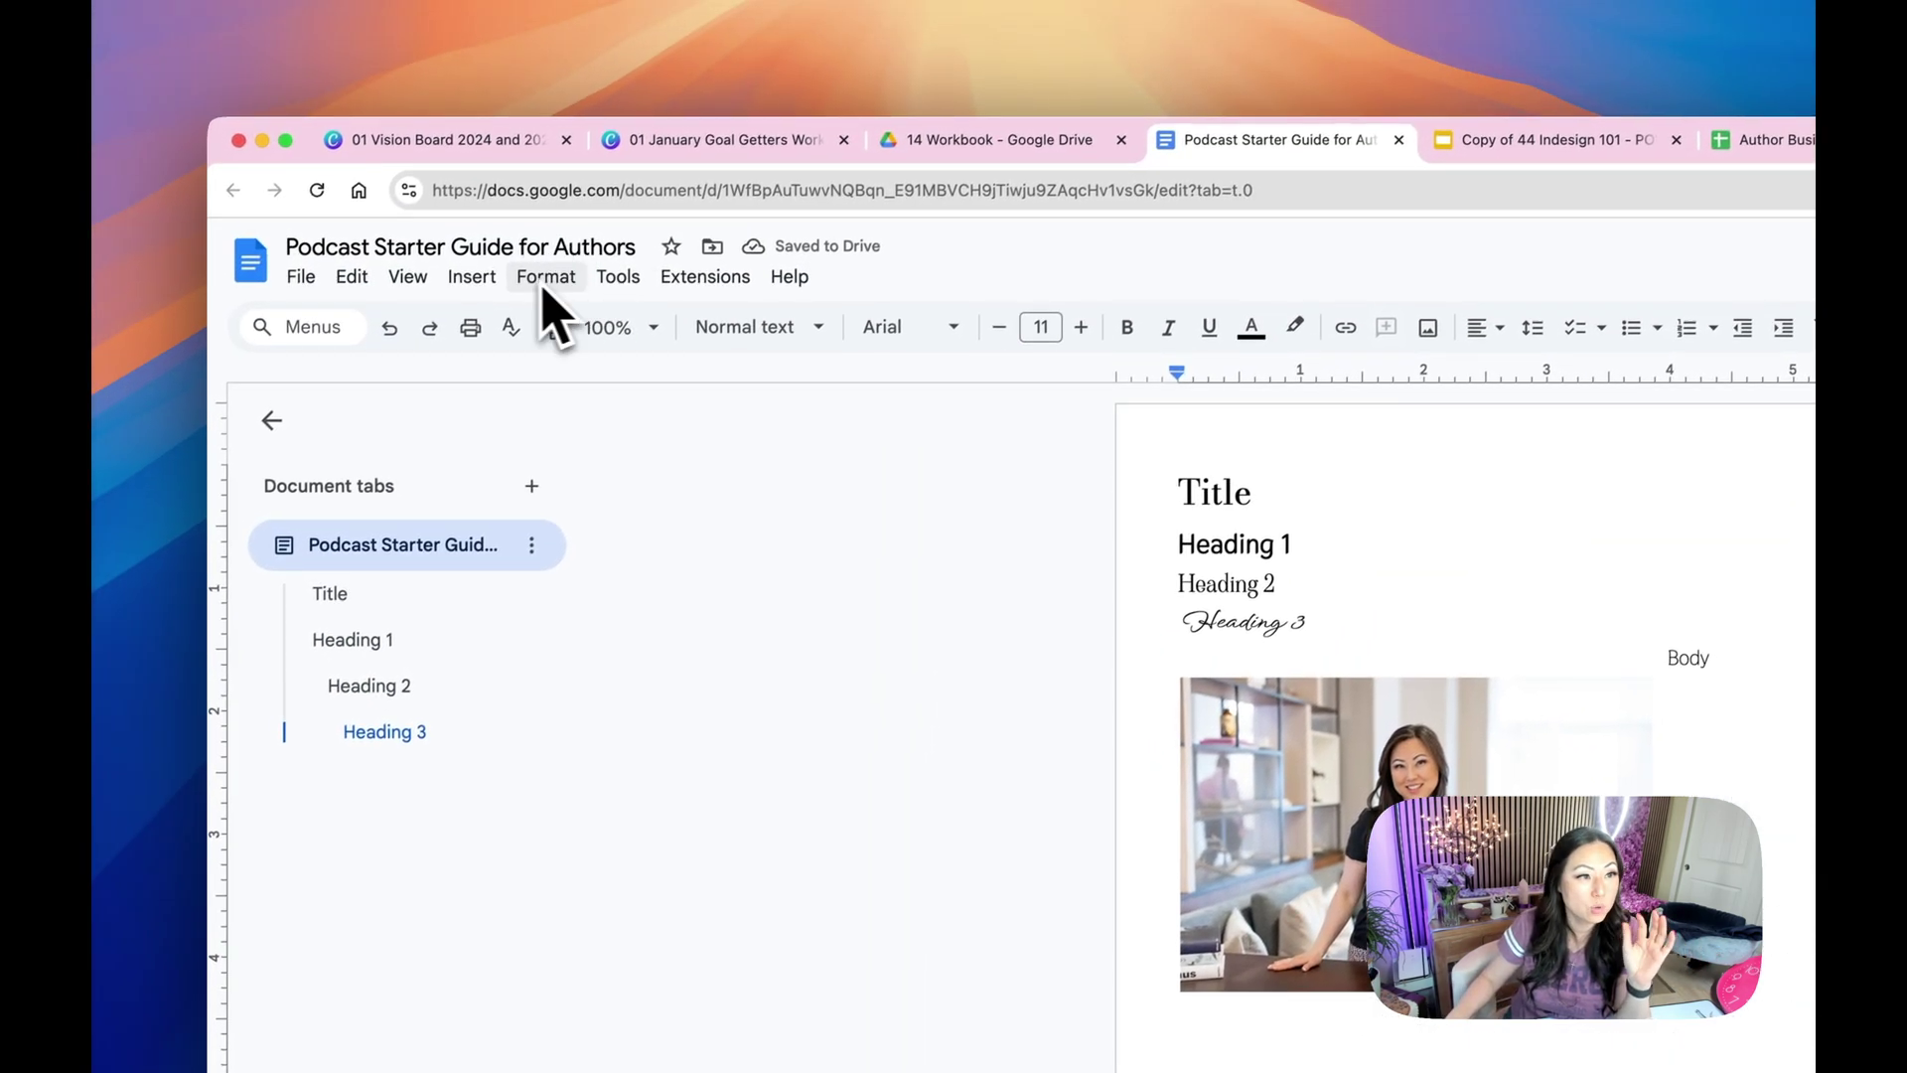
Insert a one-row, two-cell table for the #2 goal, resize it, and select the row
left_click(474, 277)
mouse_move(358, 238)
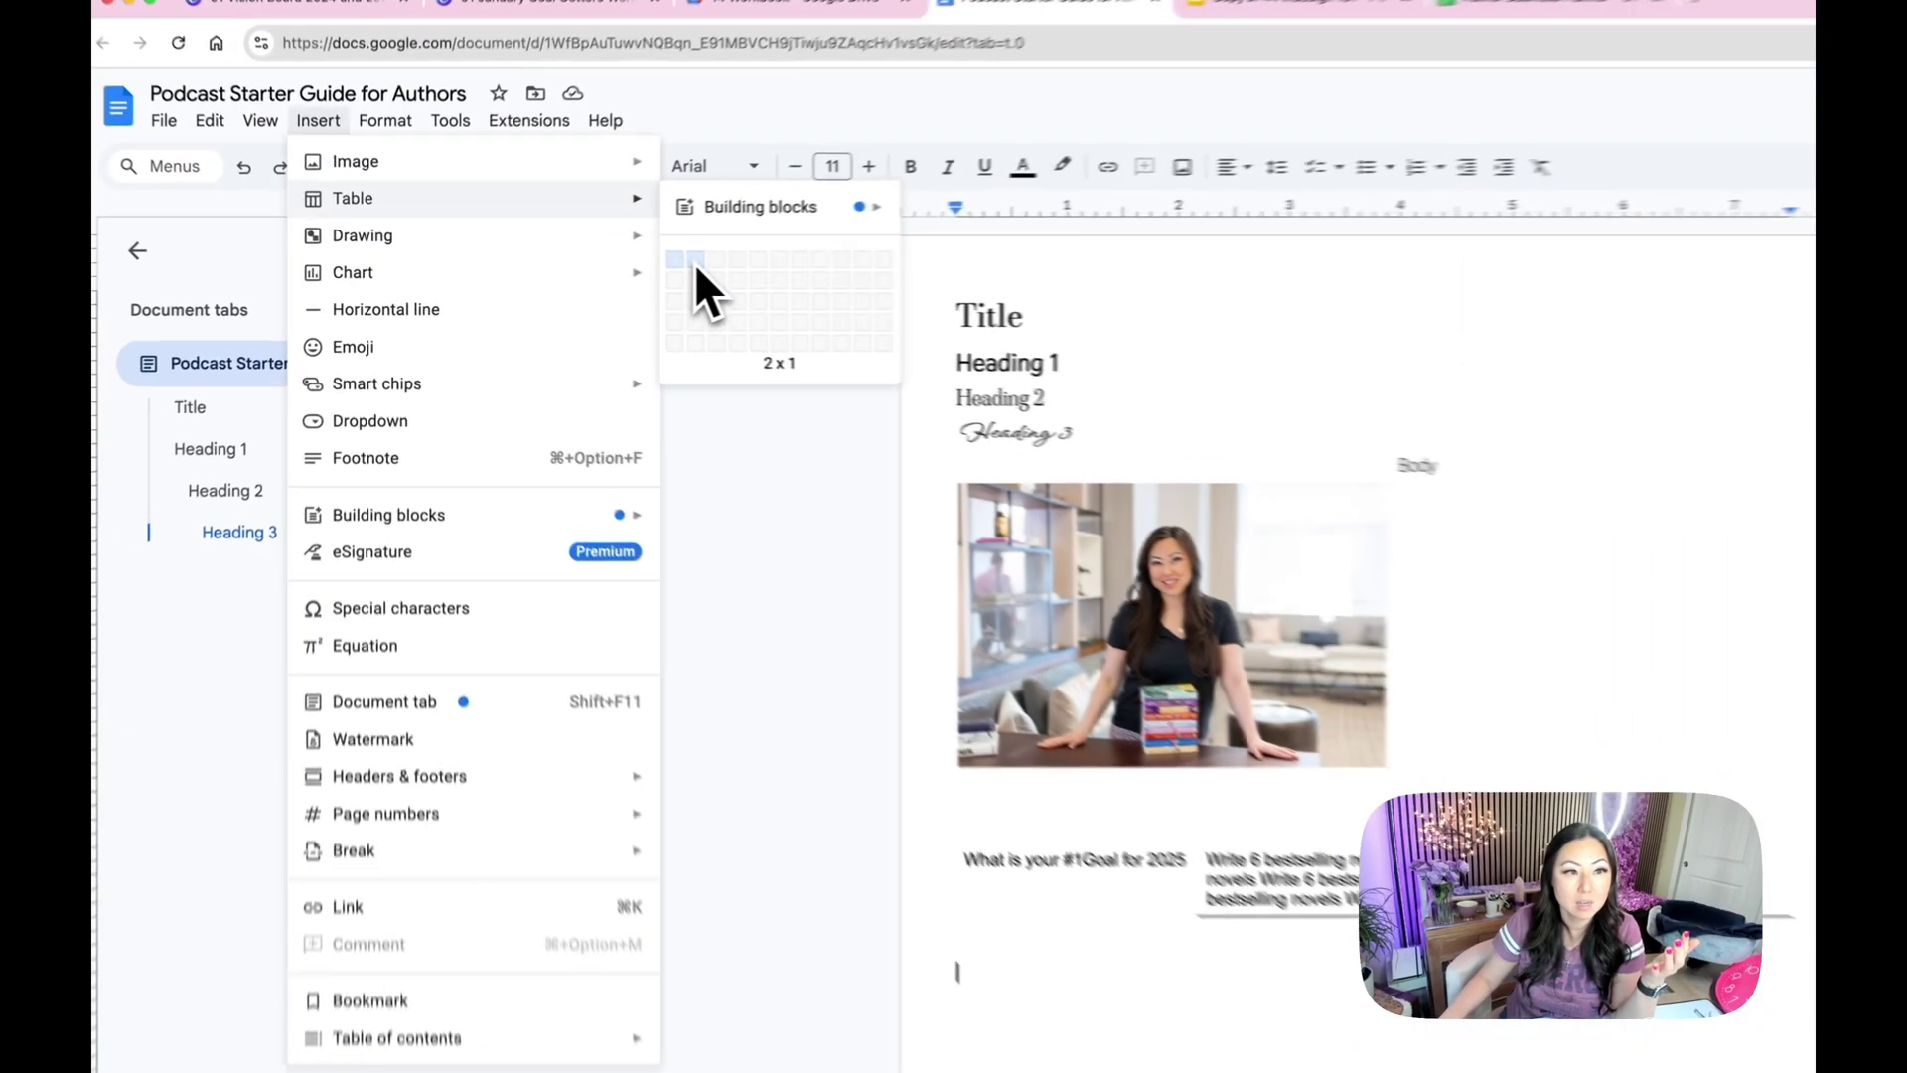
left_click(545, 273)
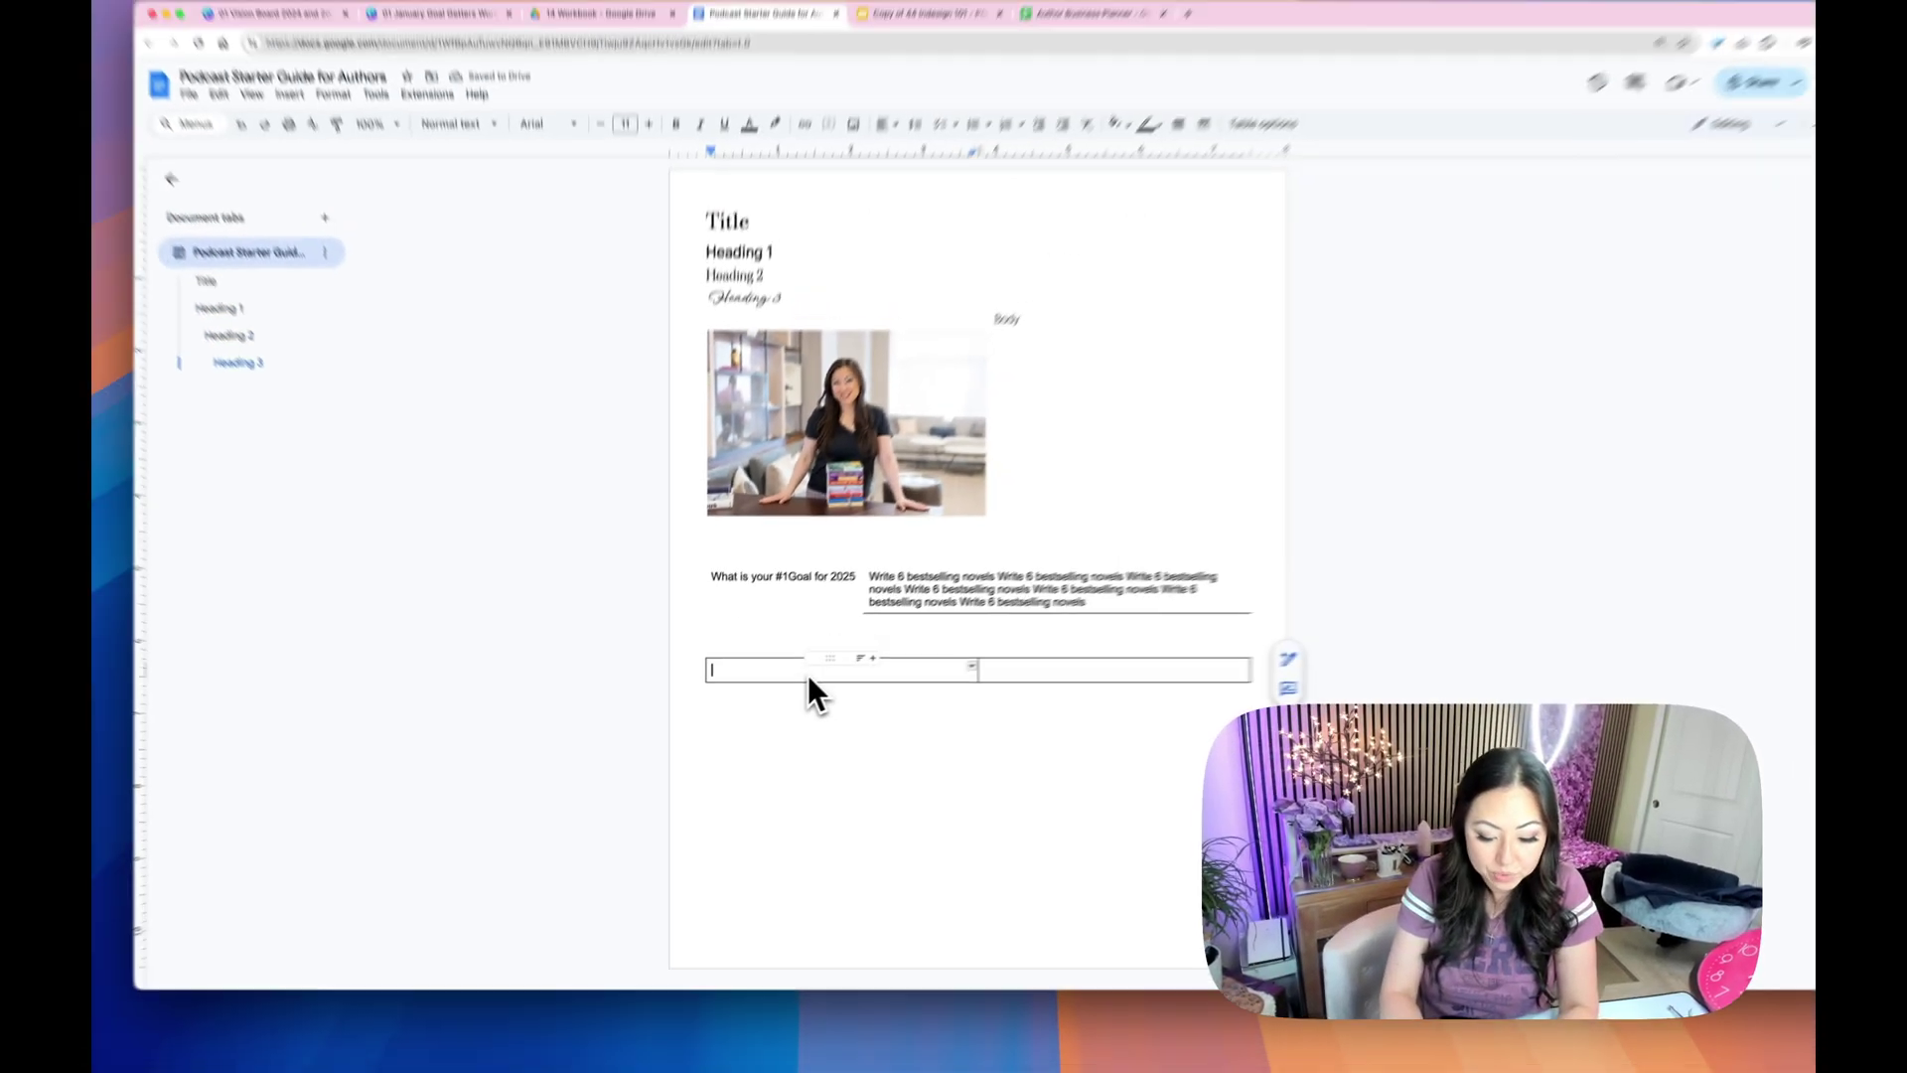
type("Wh")
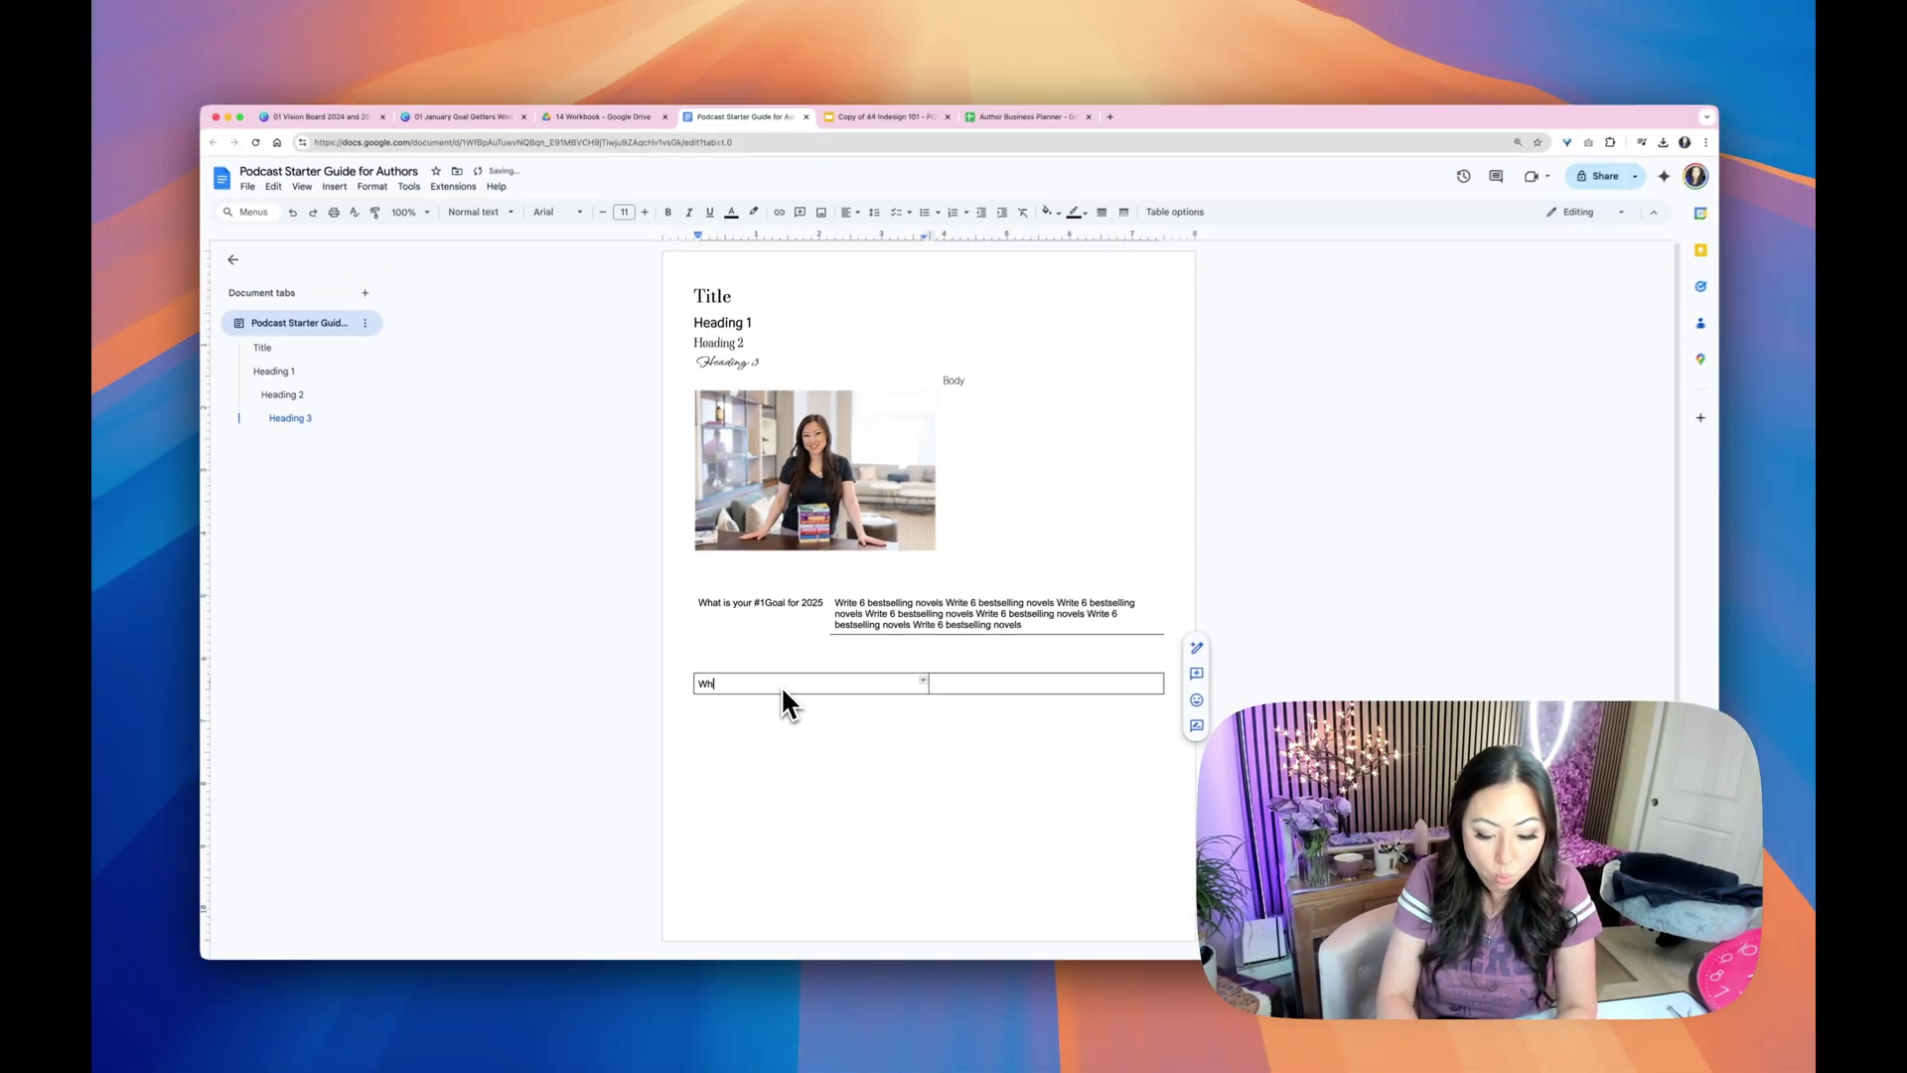
type("at is your #2")
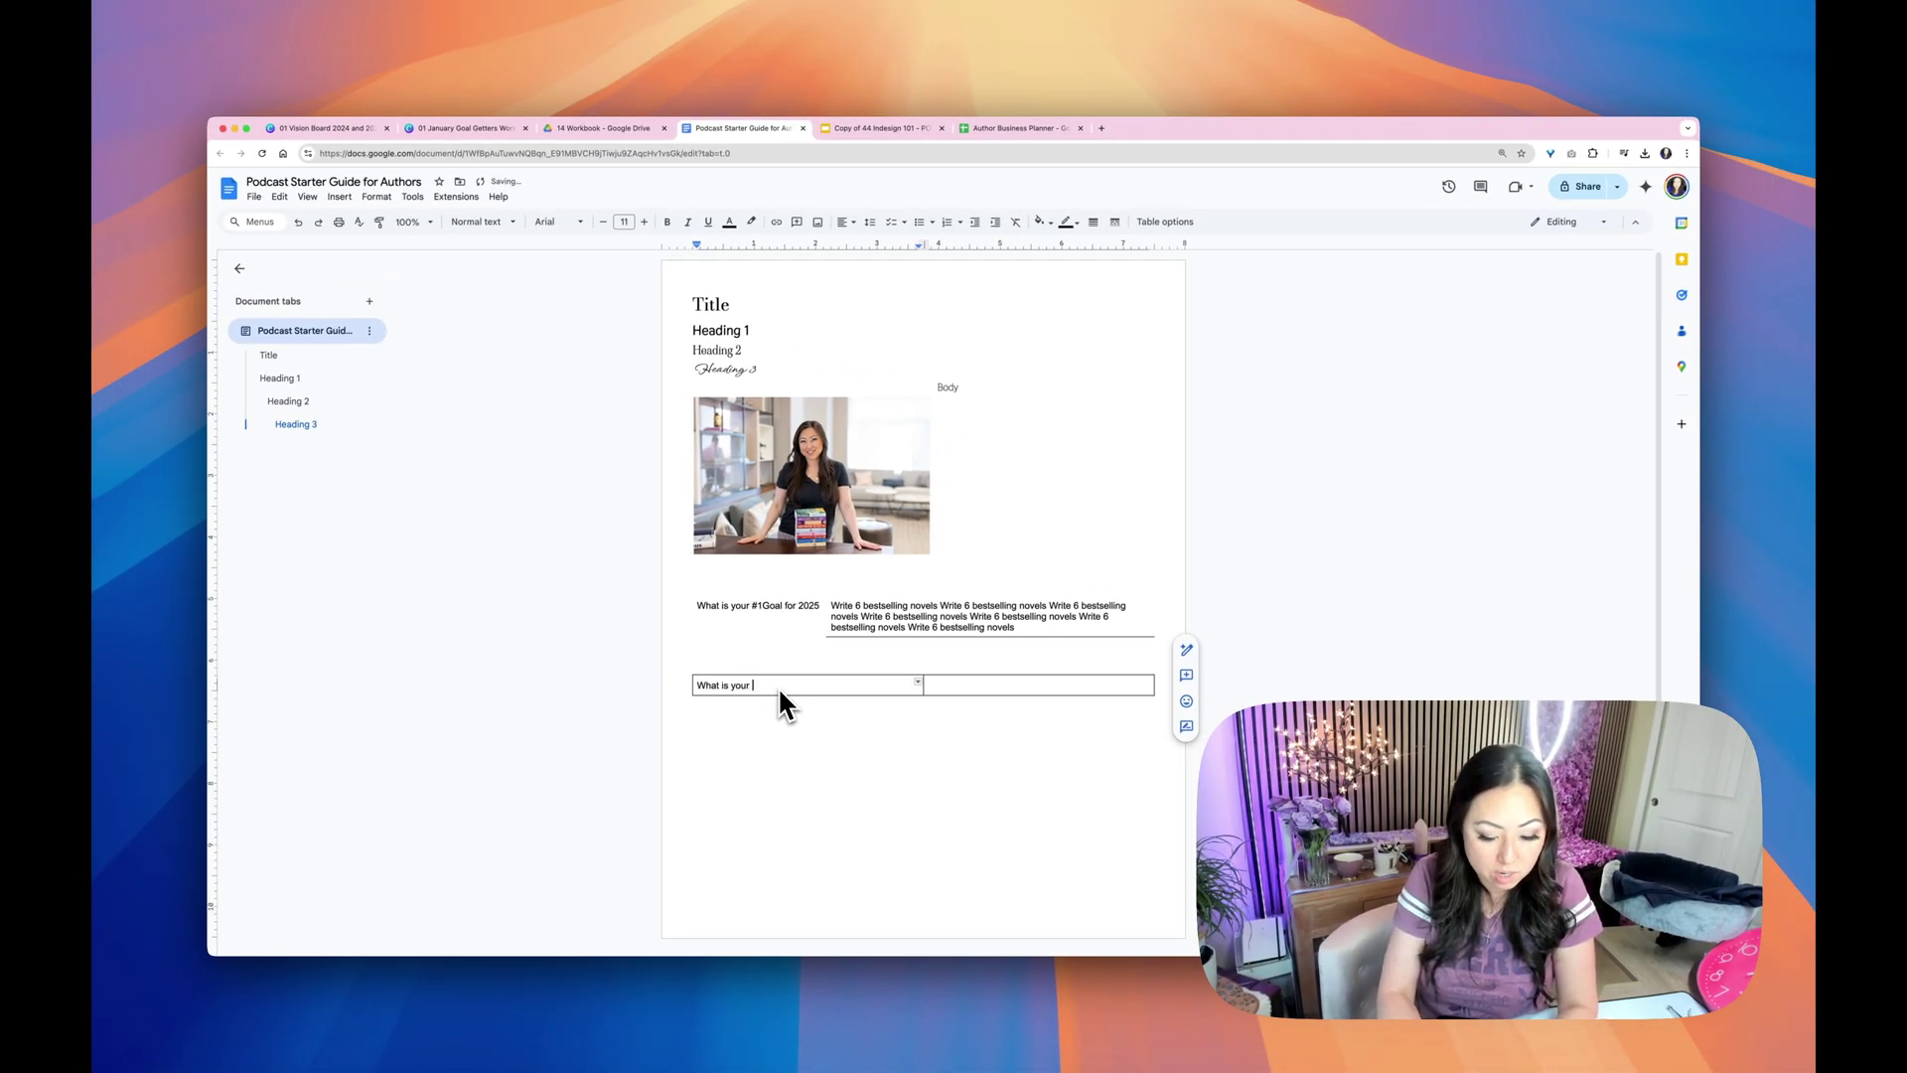
type(" goal fo")
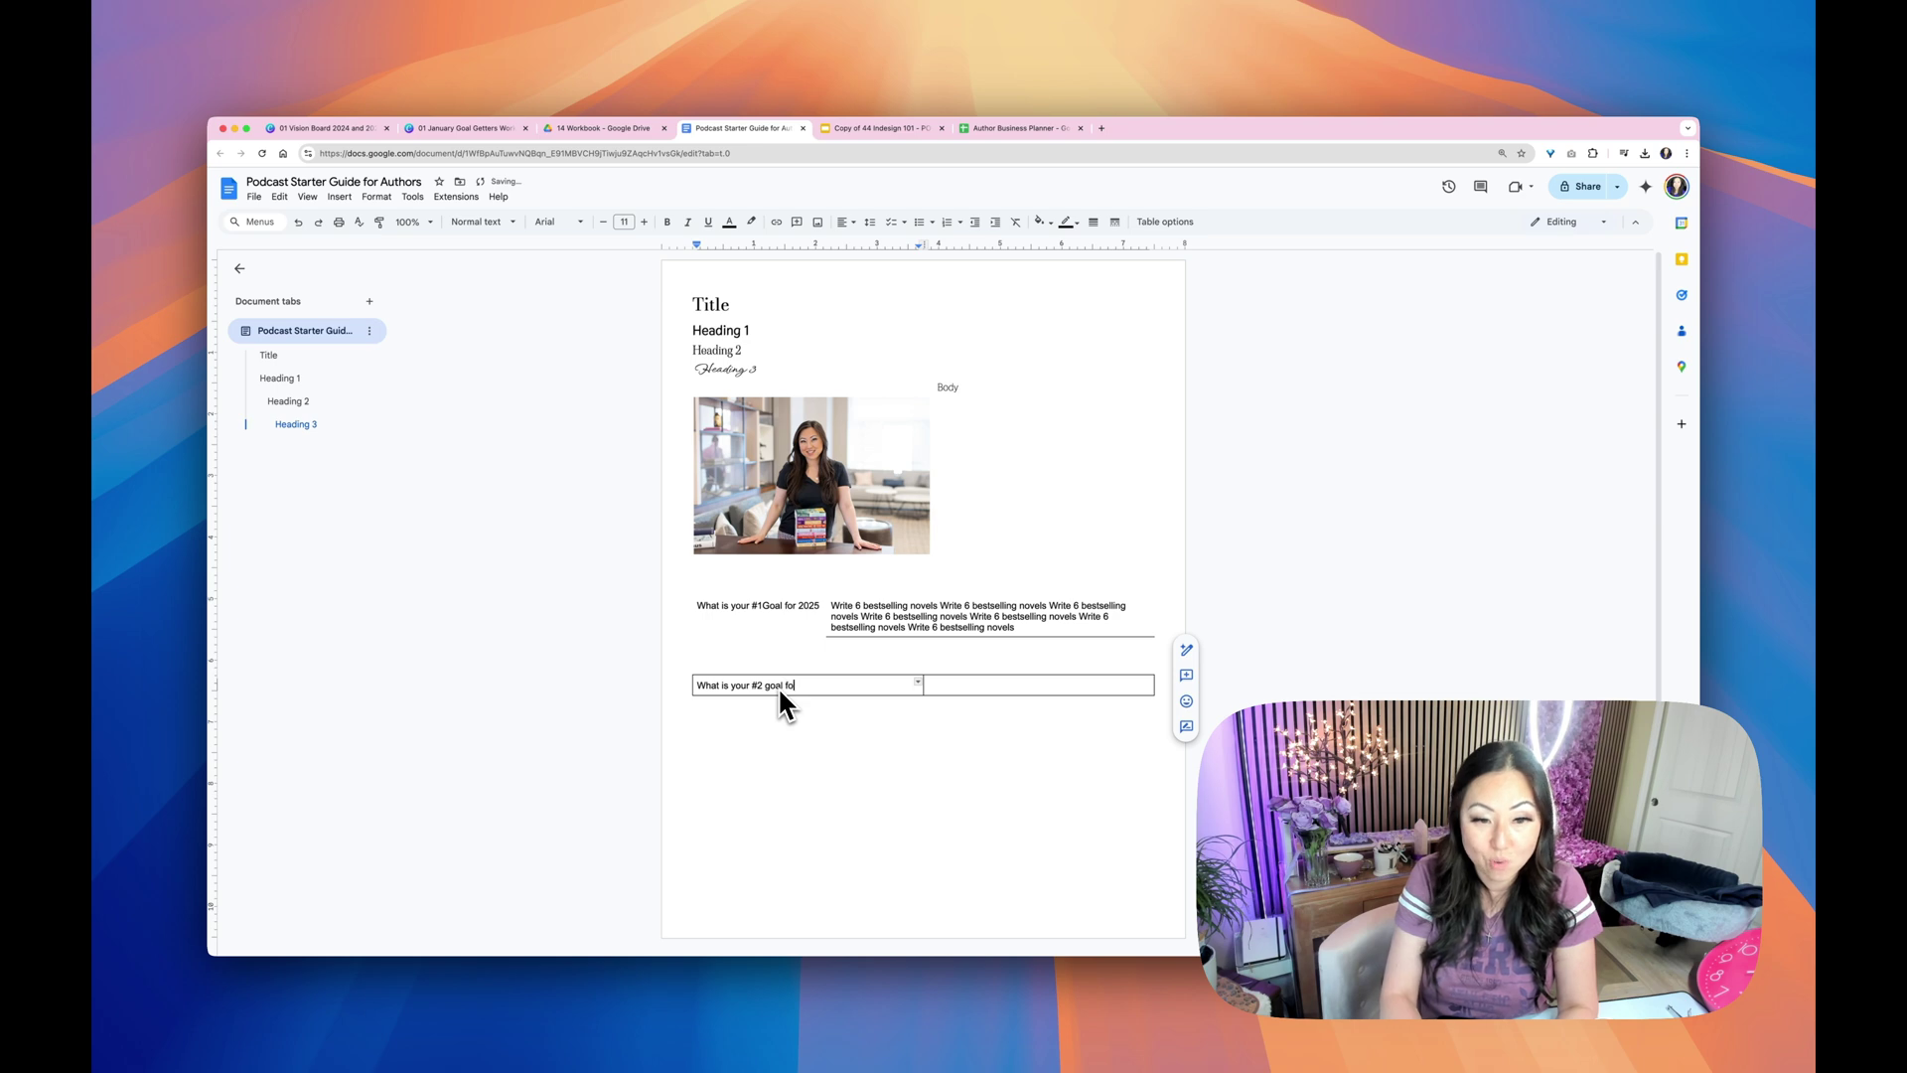
type("r 2025")
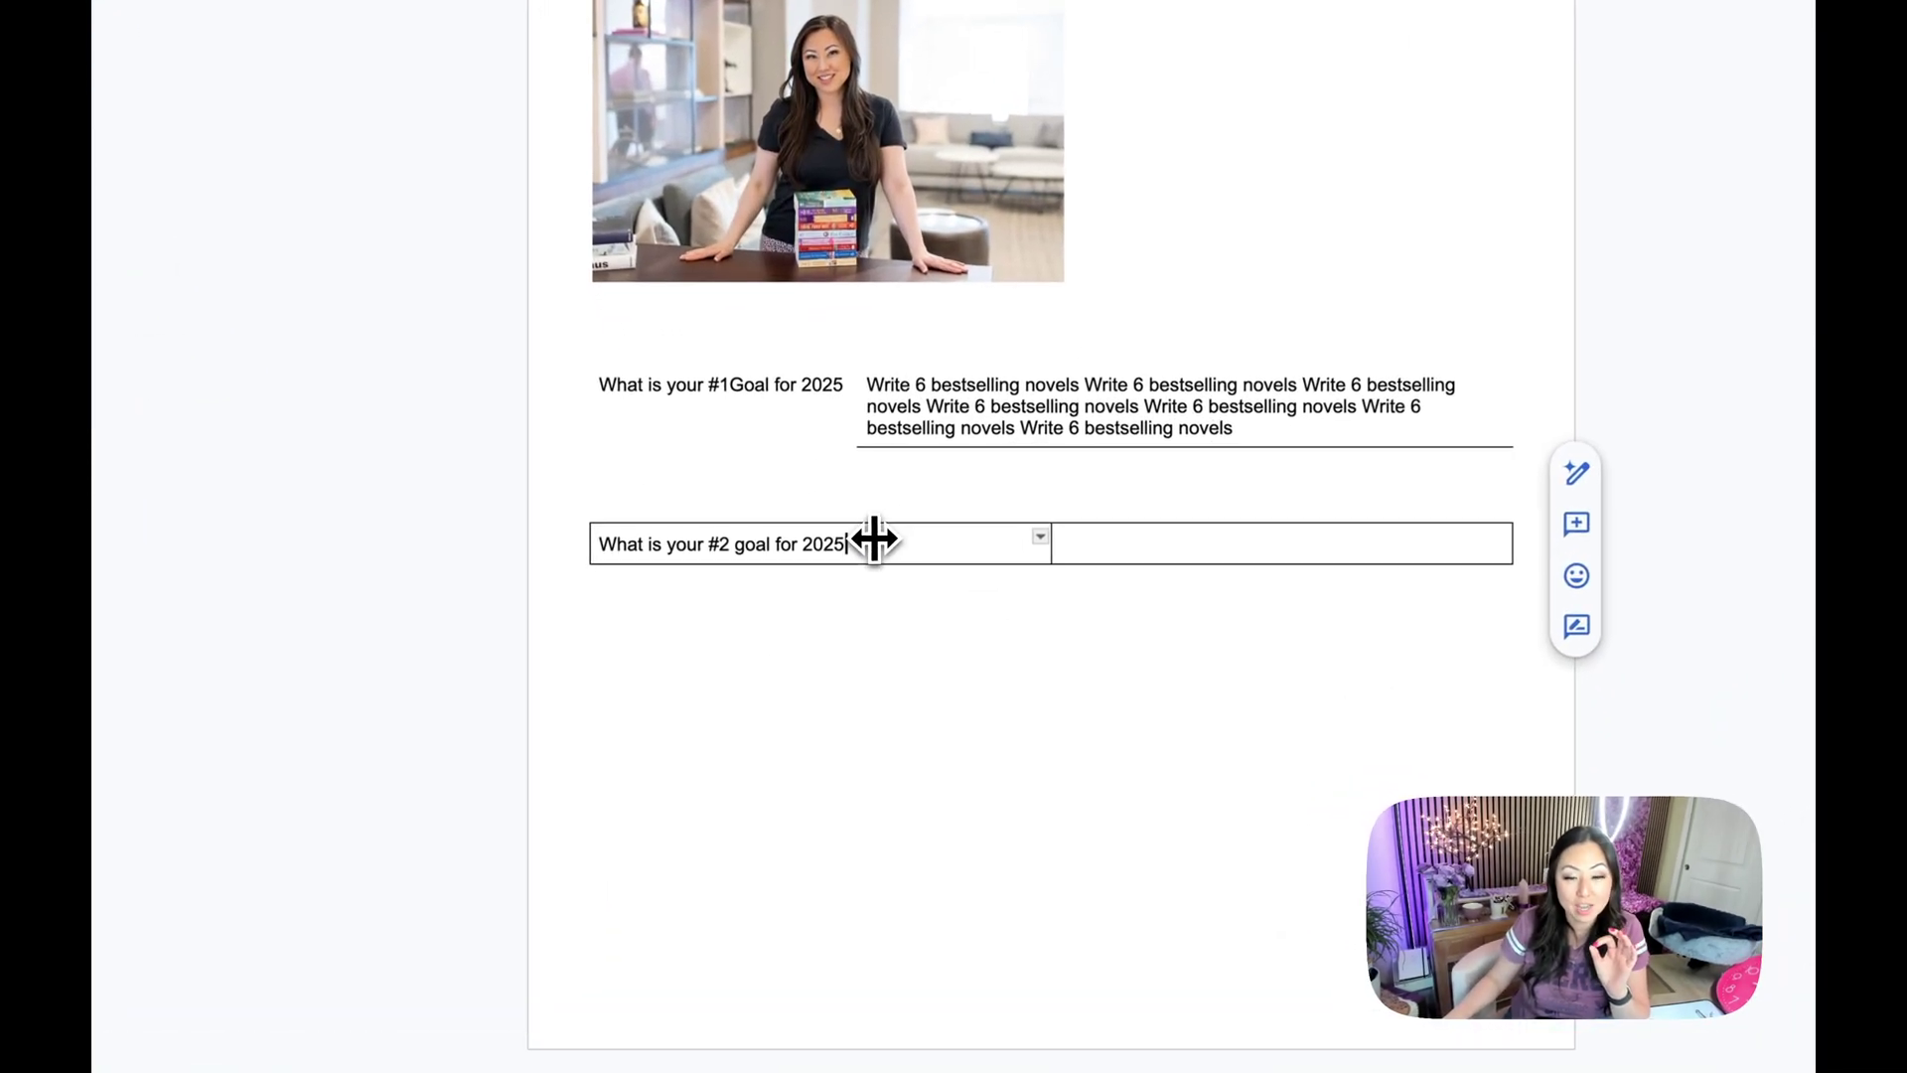
left_click_drag(910, 539, 867, 541)
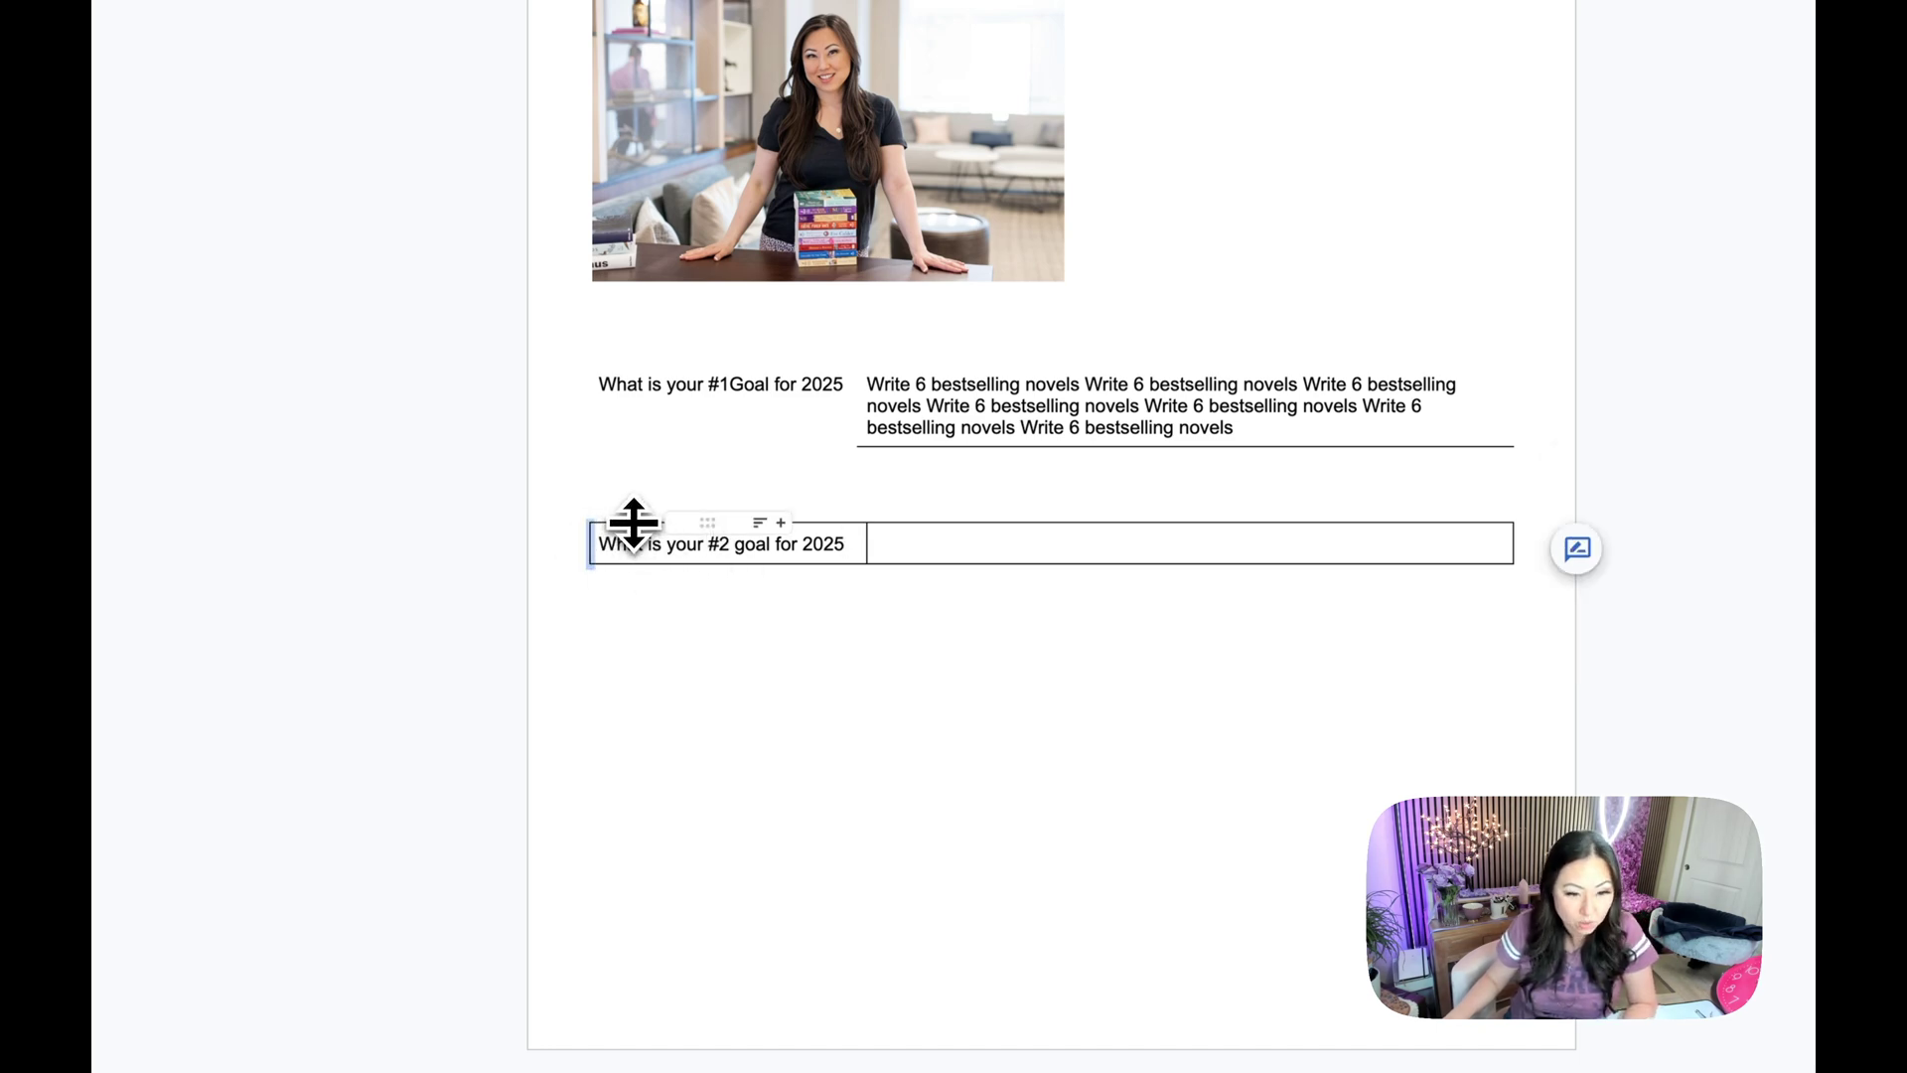
left_click_drag(633, 521, 632, 519)
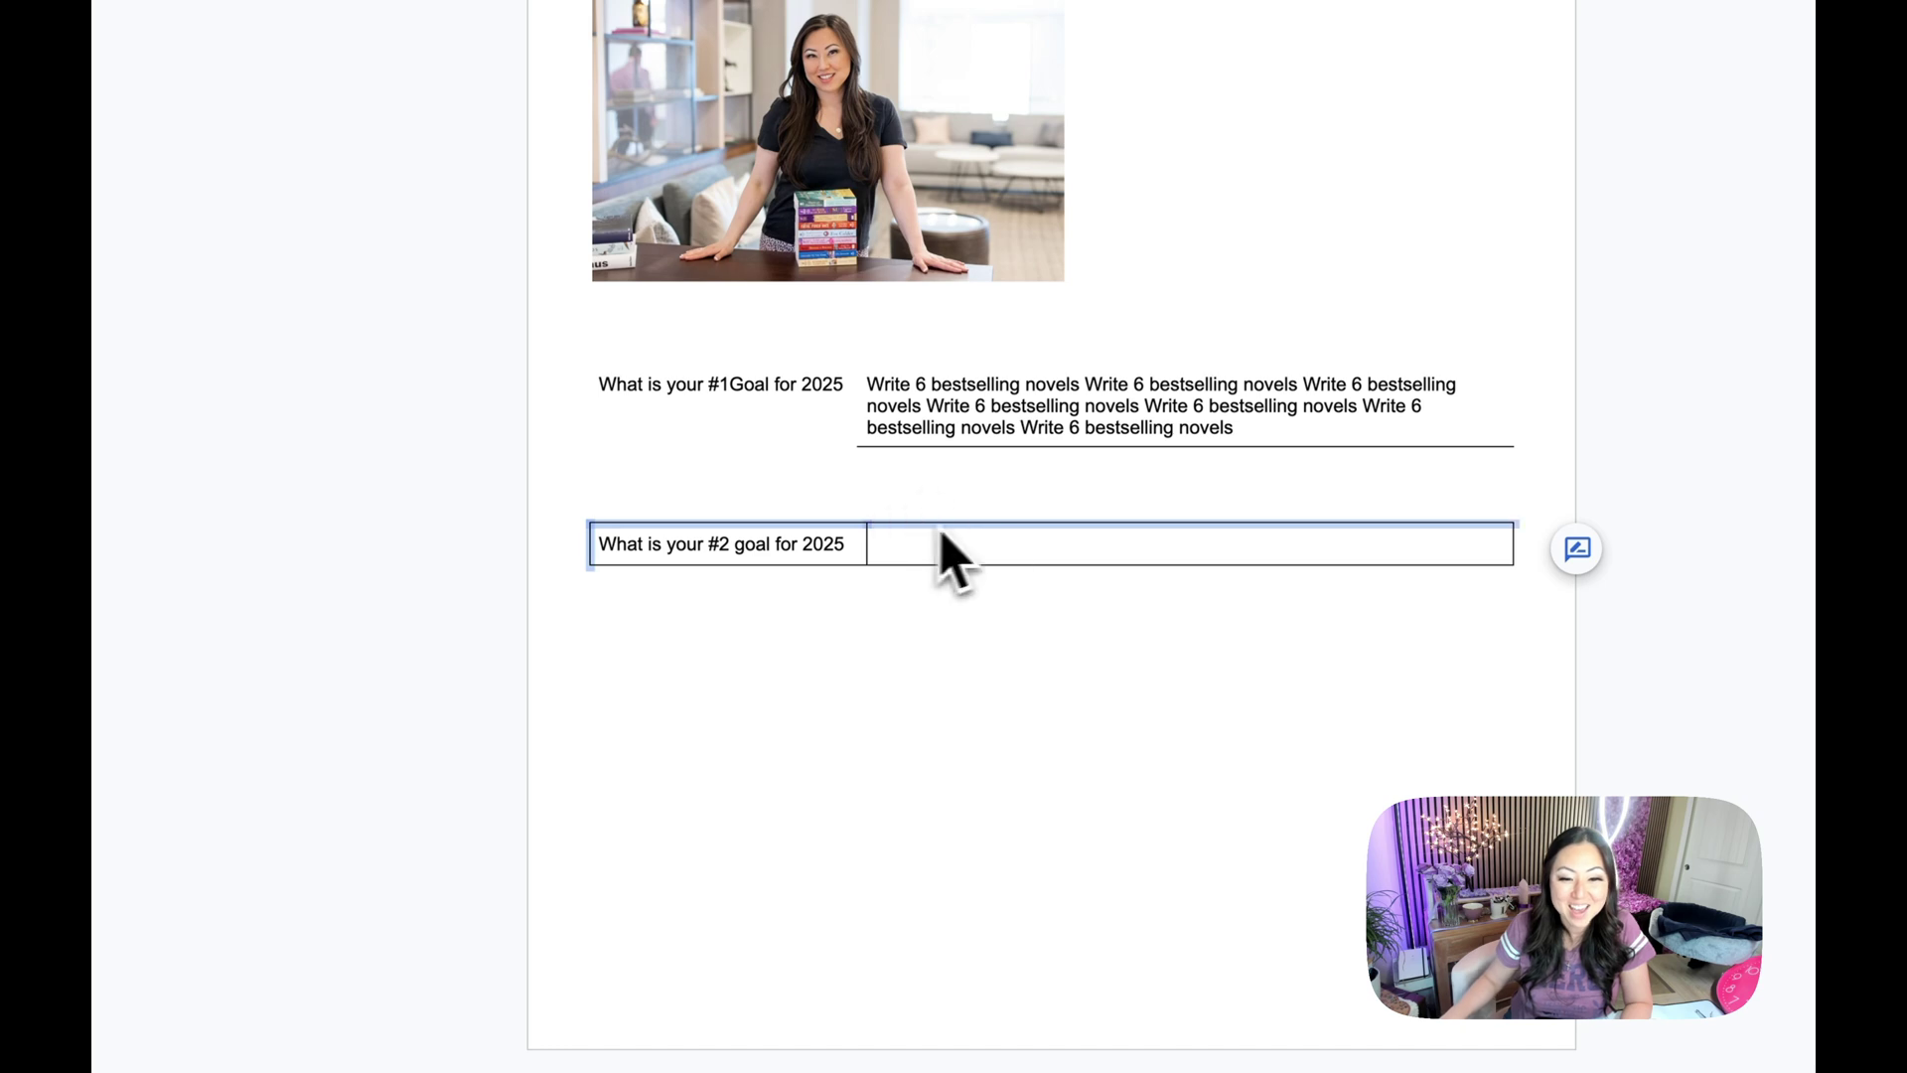
left_click(1298, 730)
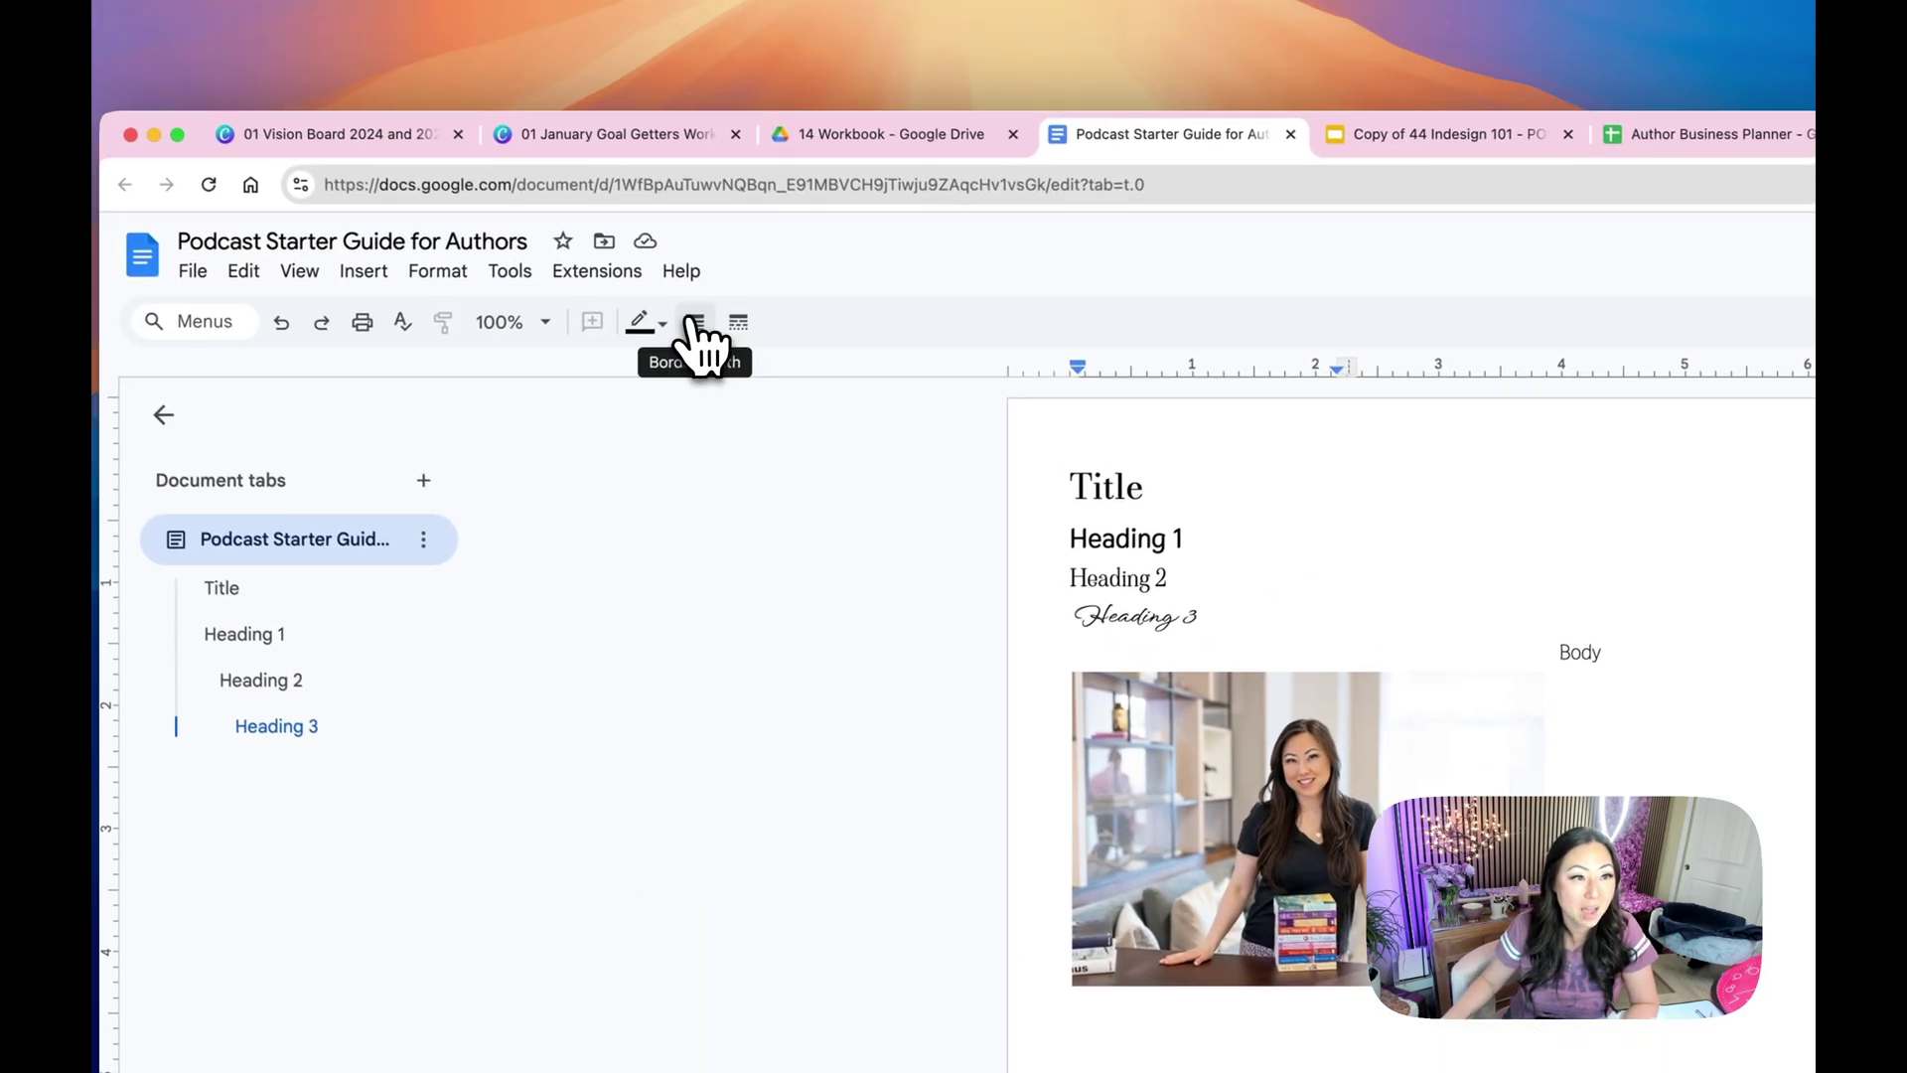
Set the #2 goal row's border colour to white and deselect the table
left_click(654, 325)
left_click(901, 402)
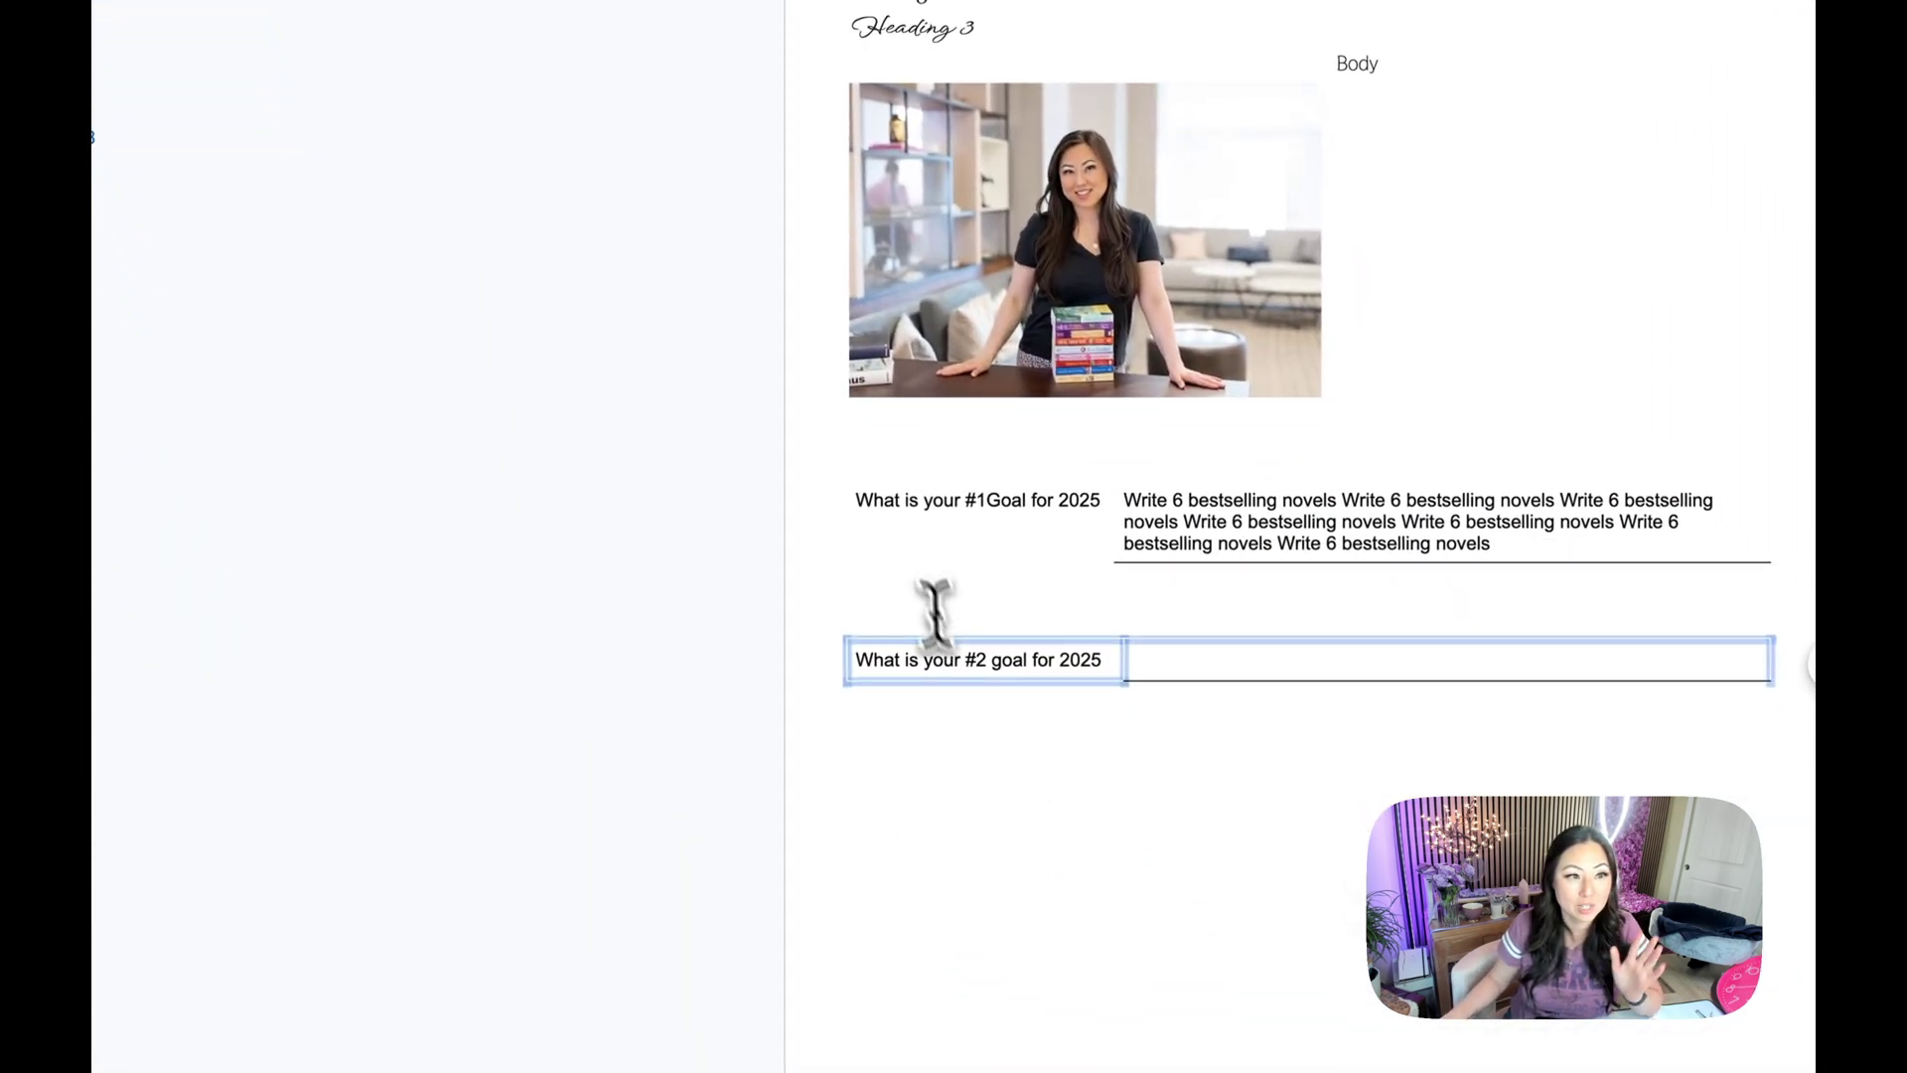
left_click(1160, 781)
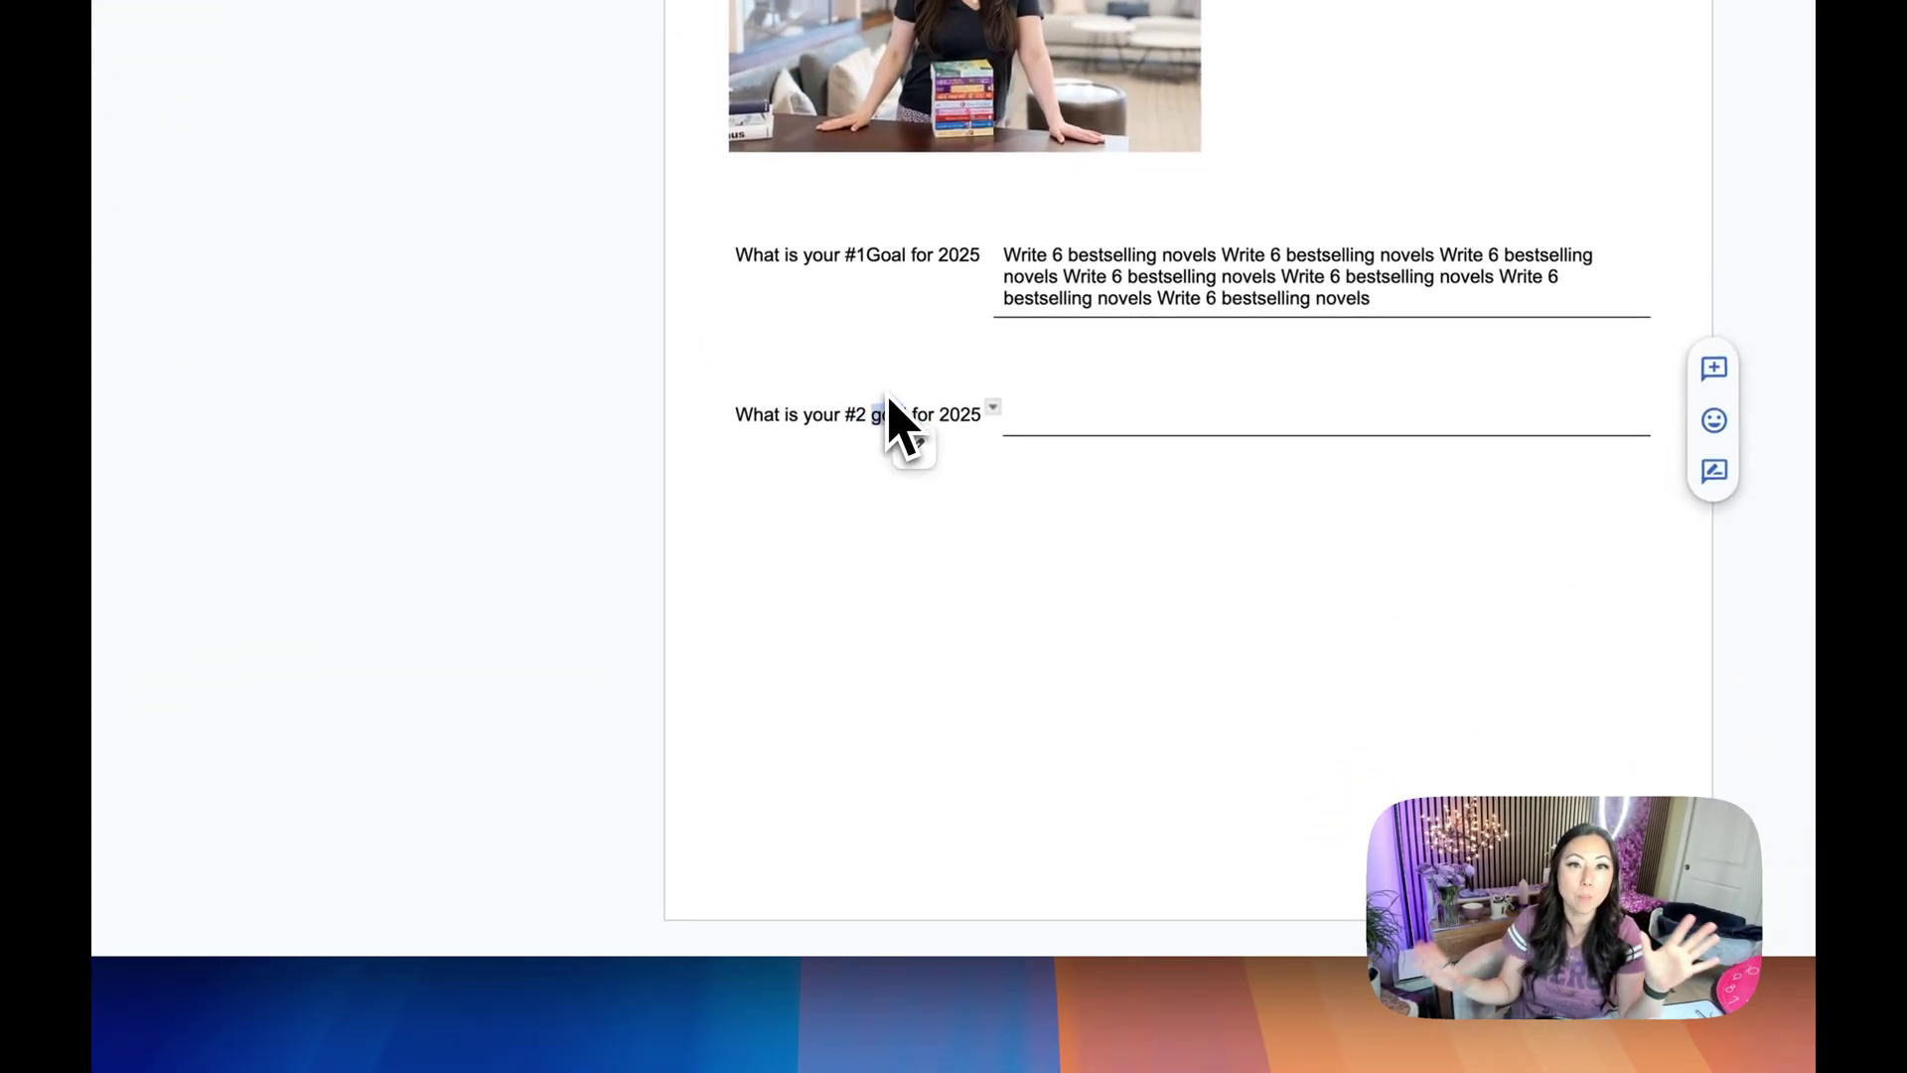
Select most of the #2 goal question text and replace it with random letters
left_click(1157, 402)
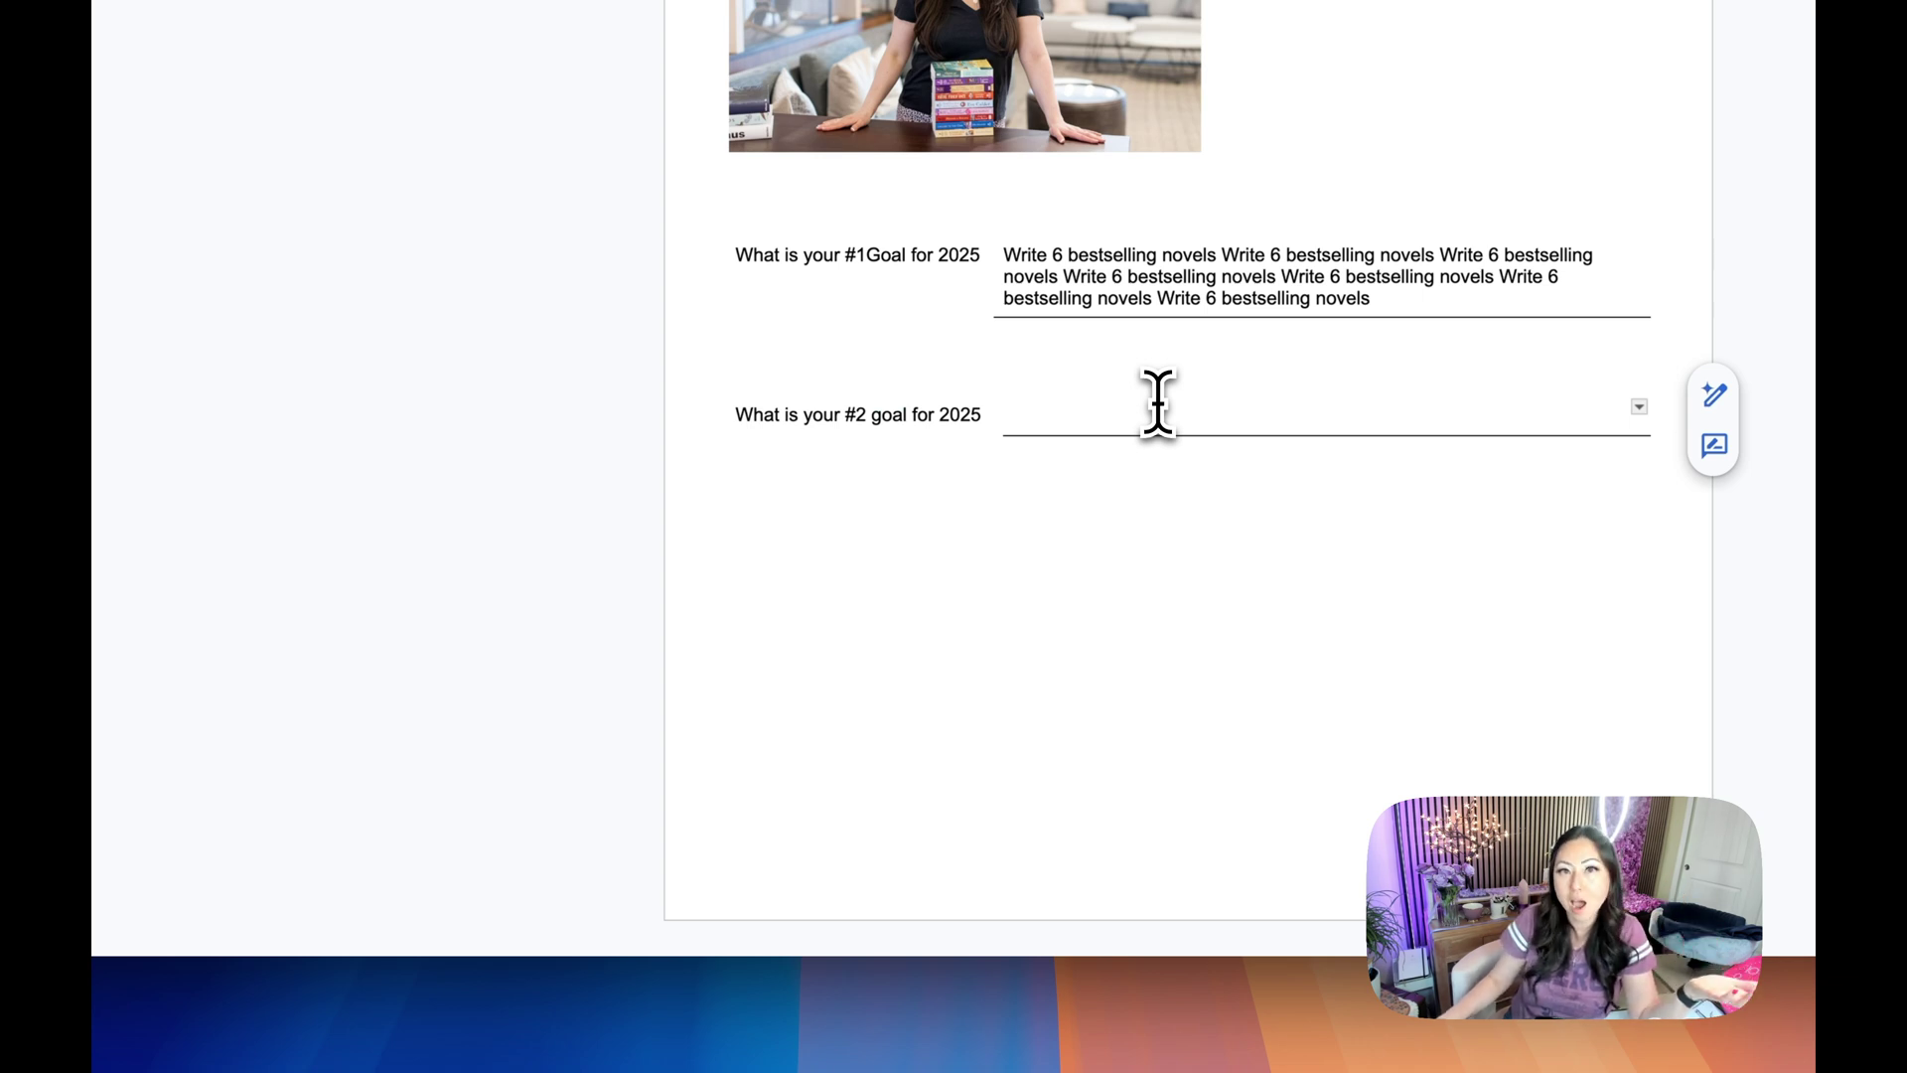
mouse_move(858, 415)
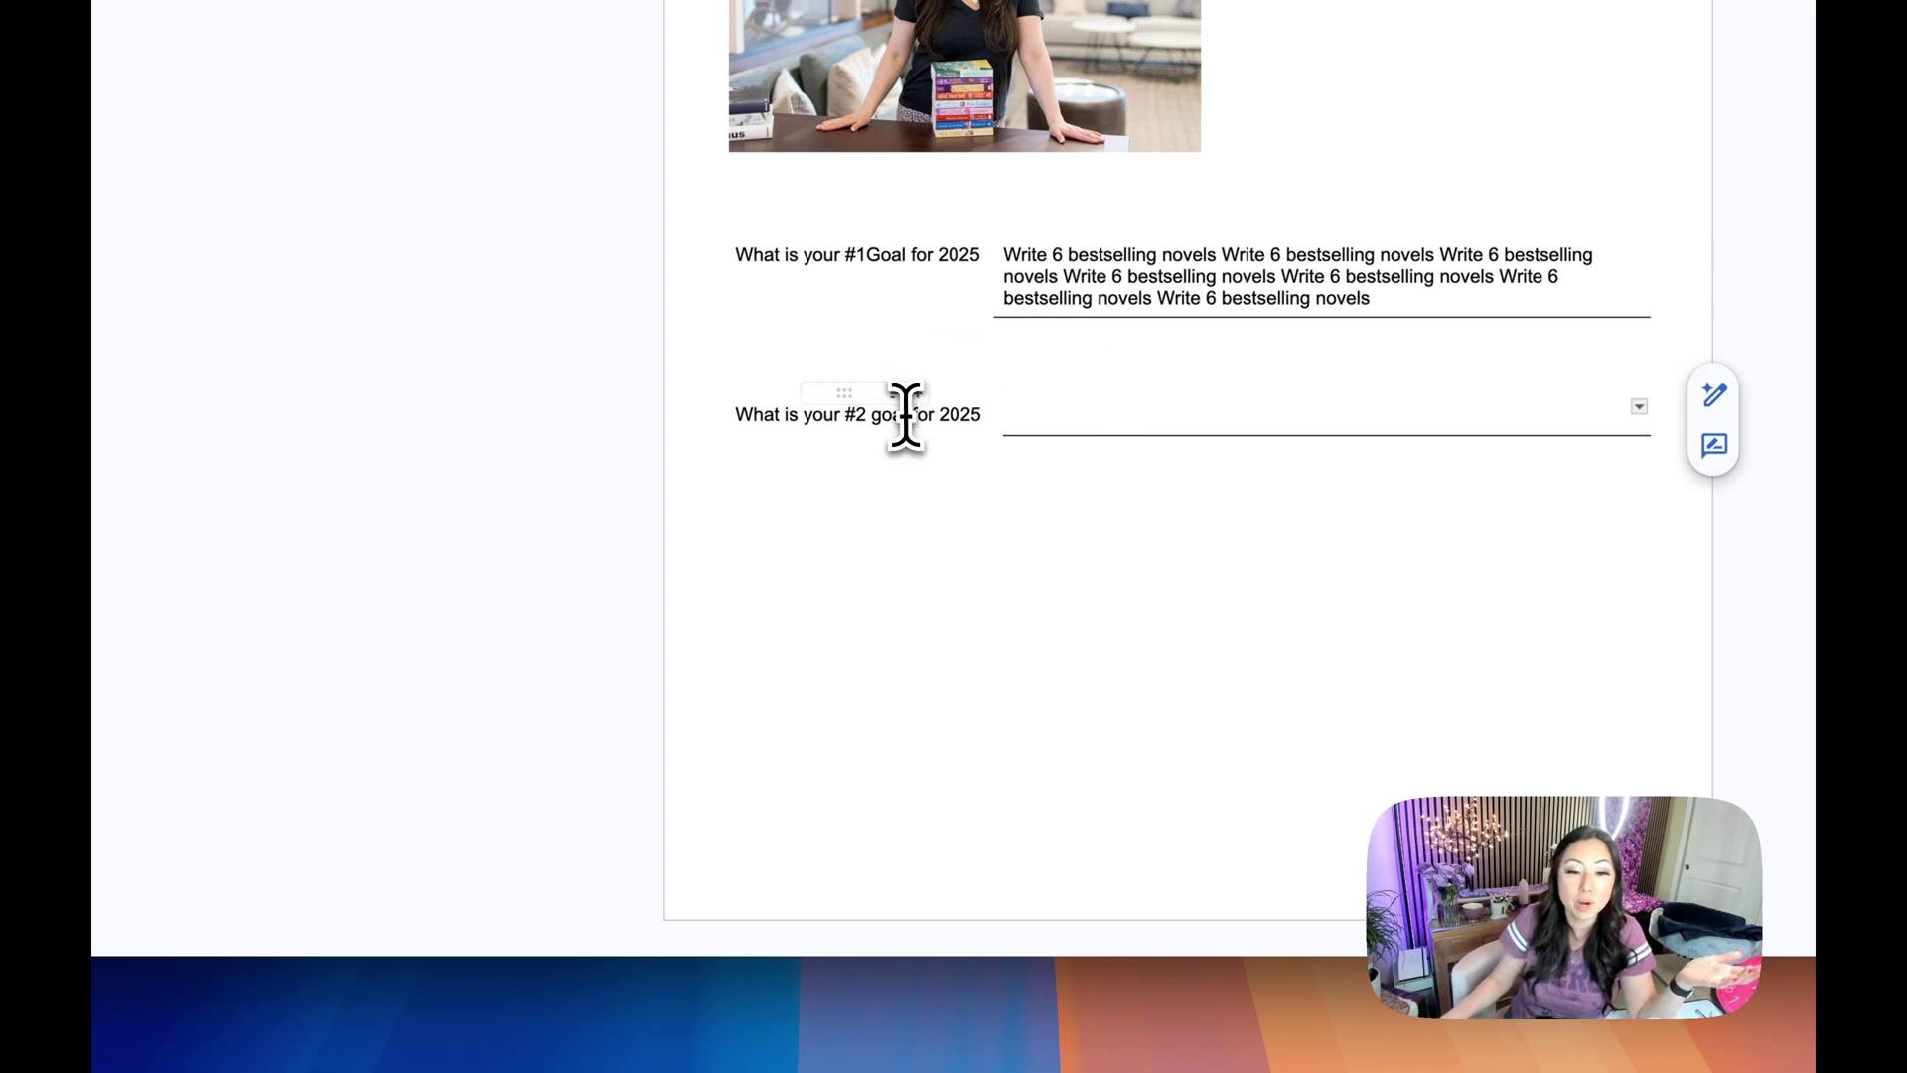
left_click_drag(906, 416, 754, 418)
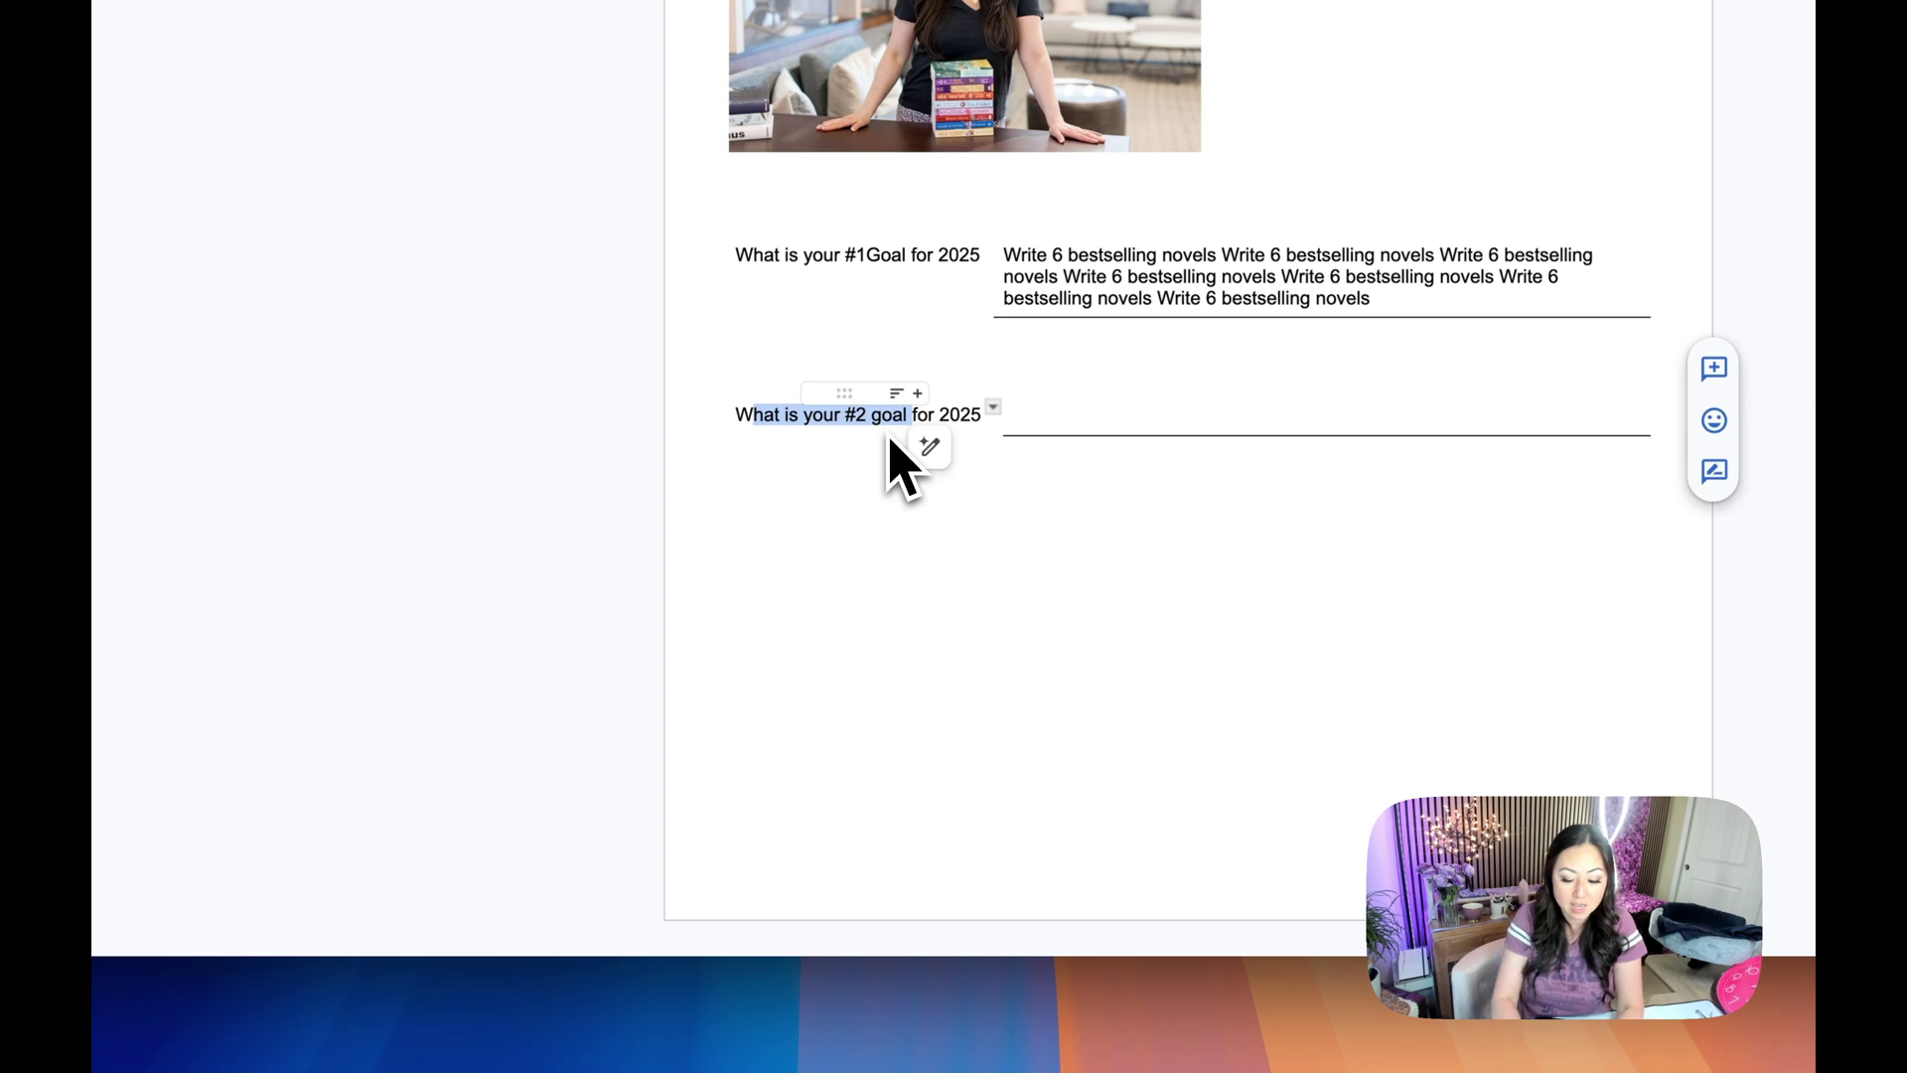
type("asldijfliwer")
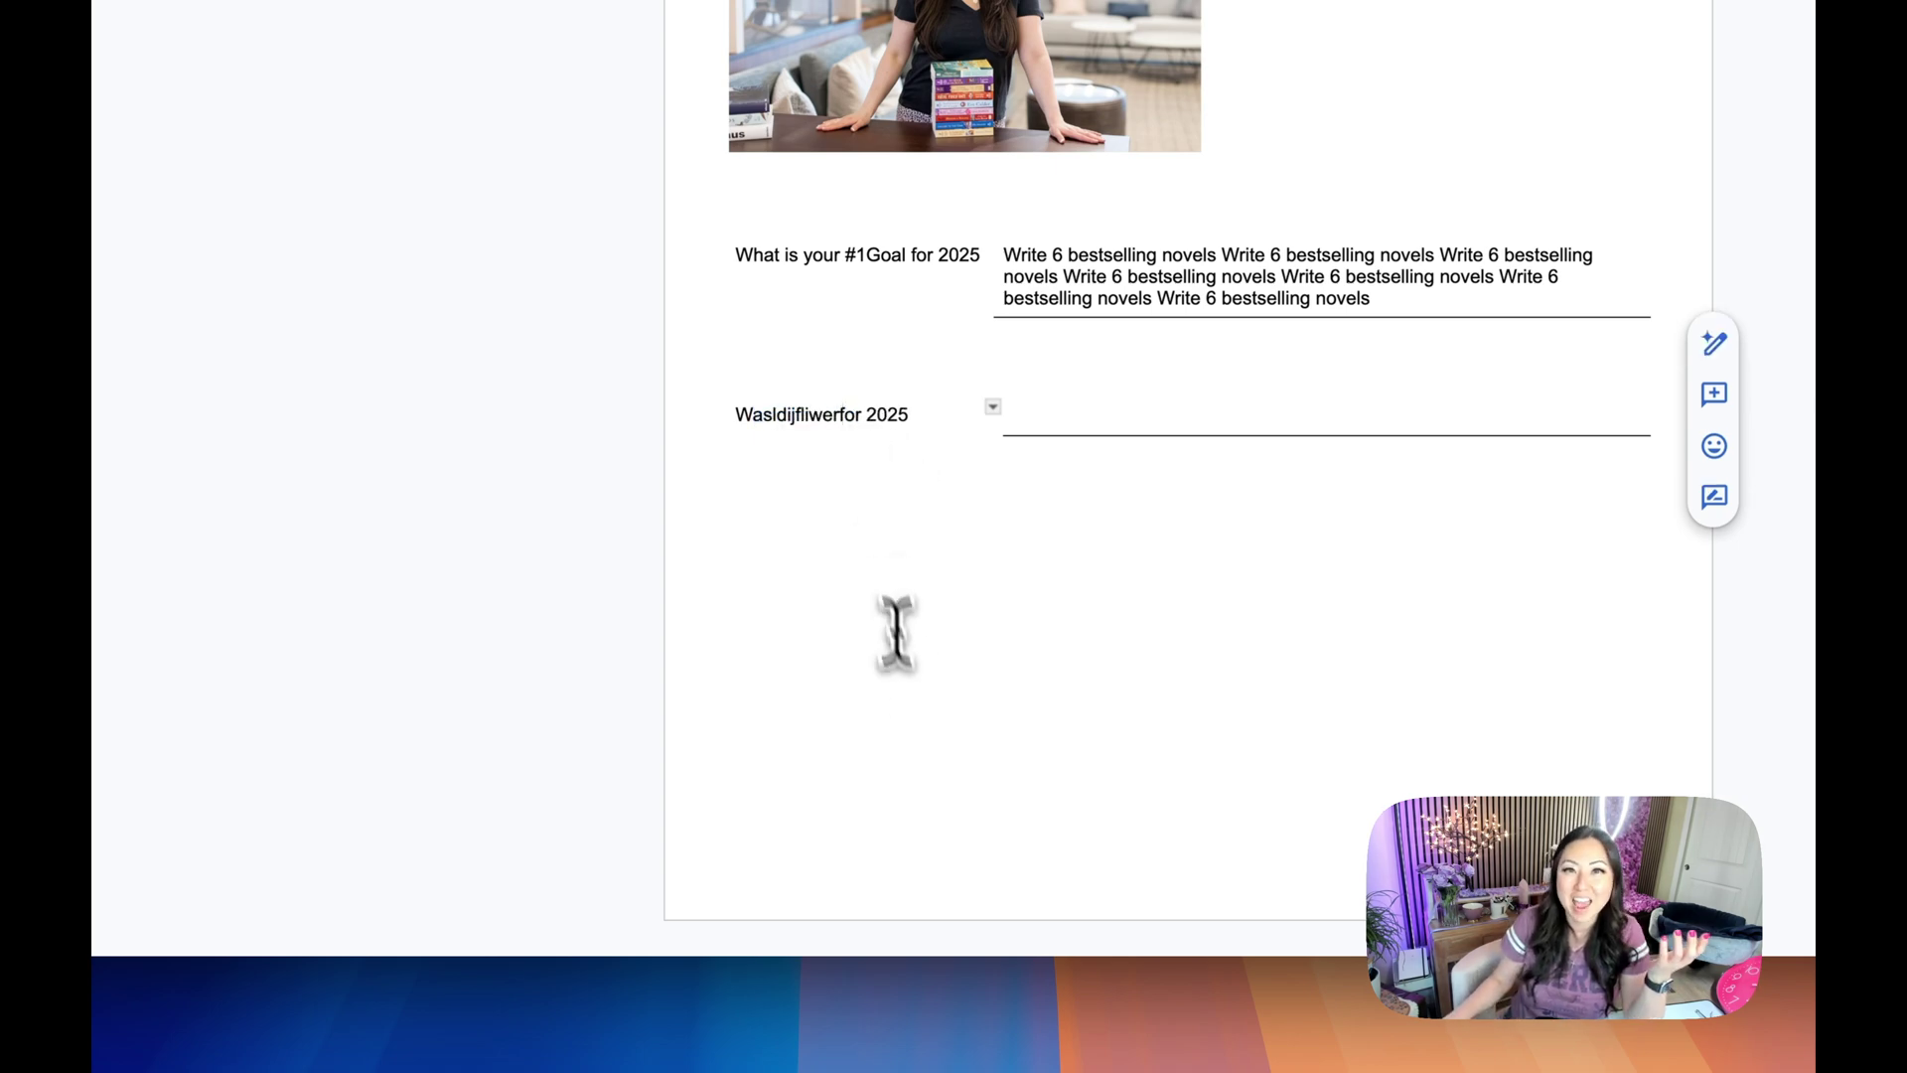
left_click(948, 798)
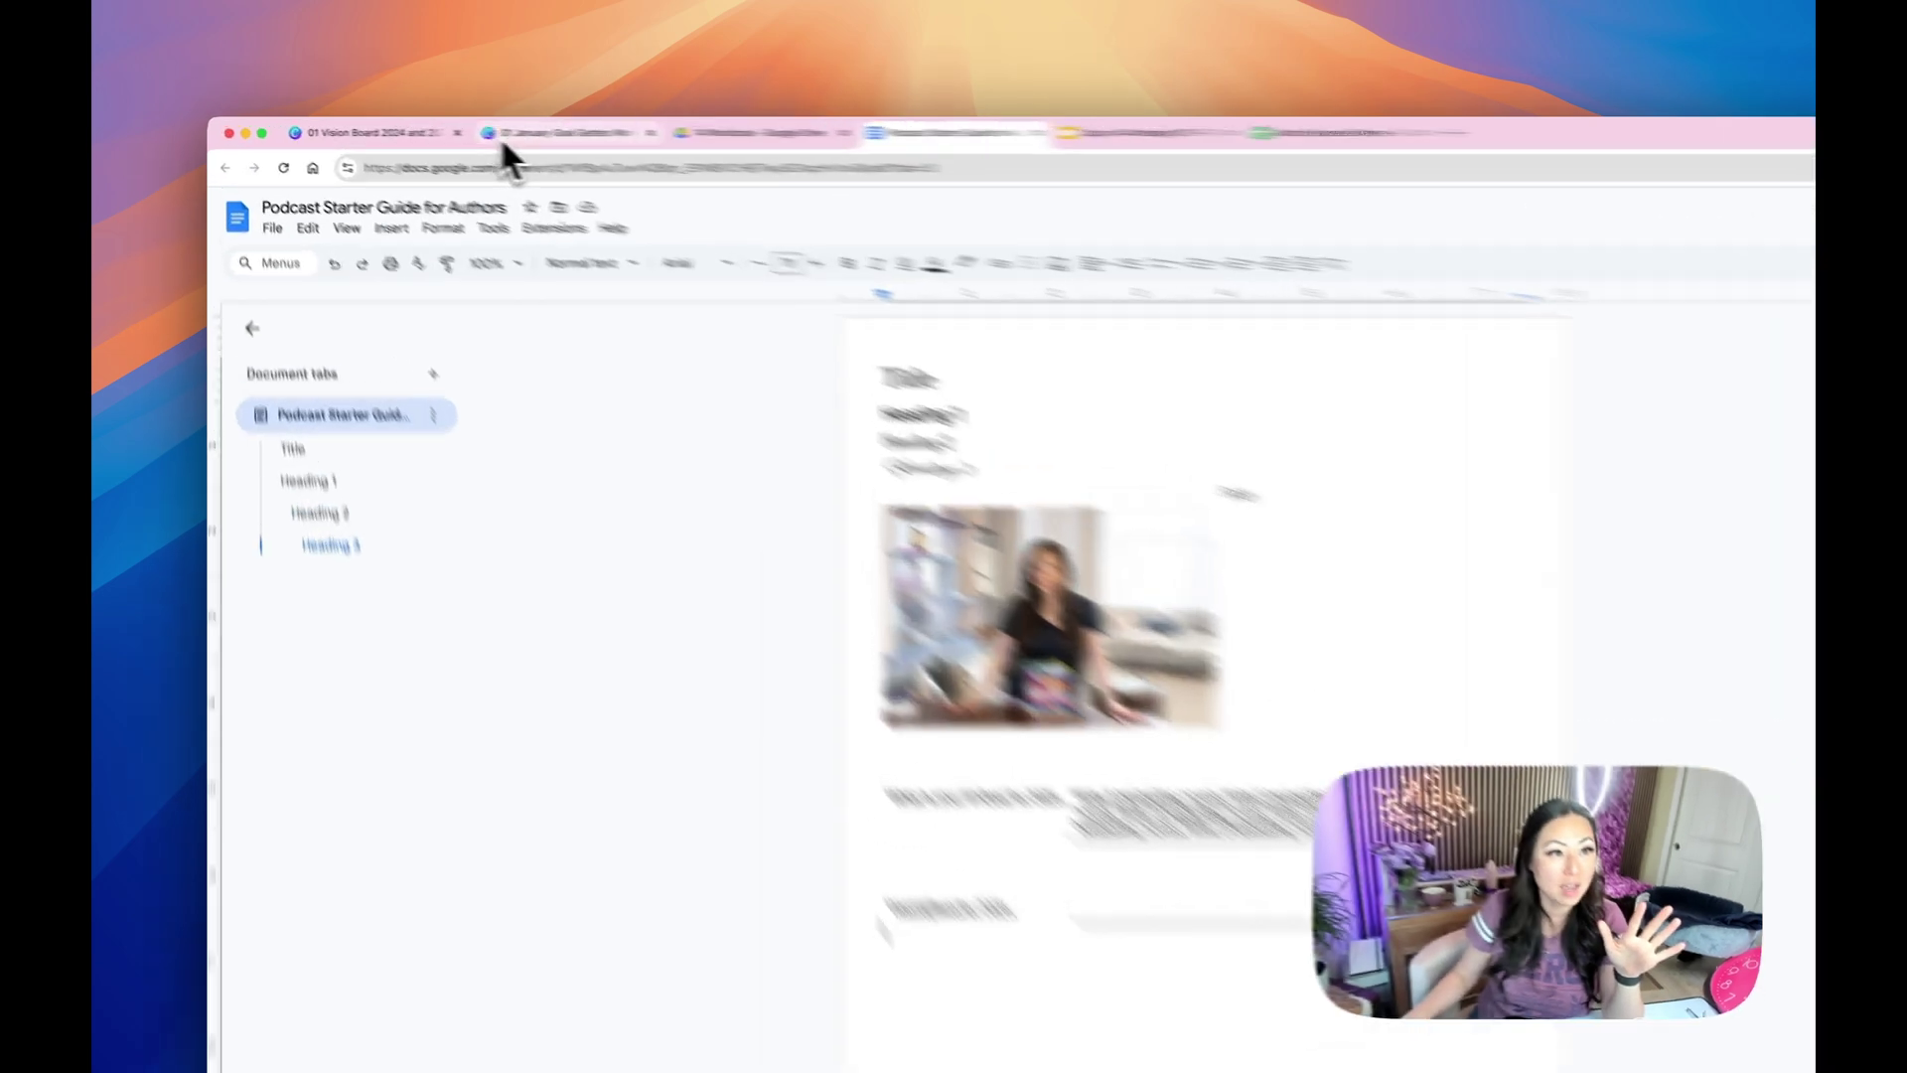
From Canva Home, open Projects > 04 Templates > '02 Vision Board 2024 and 2025 TEMPLATE'
left_click(451, 128)
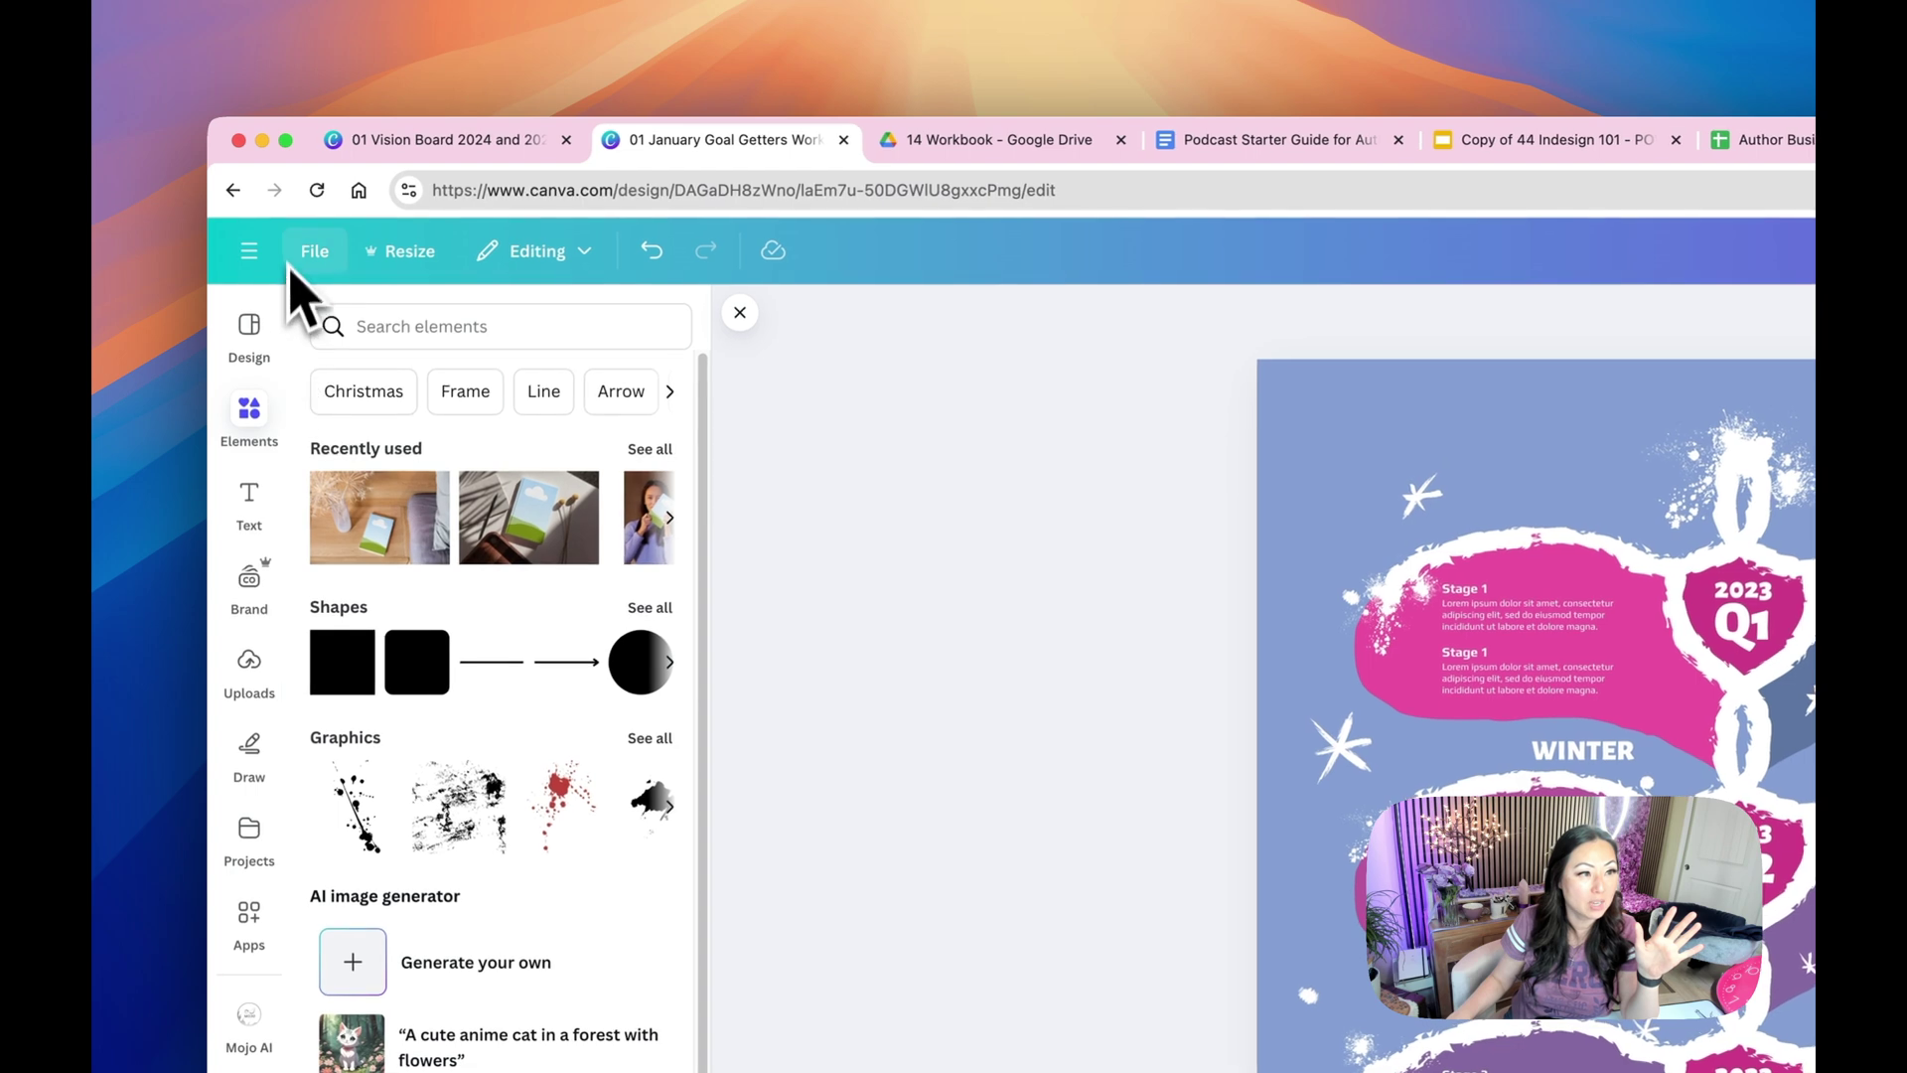
left_click(251, 254)
left_click(384, 307)
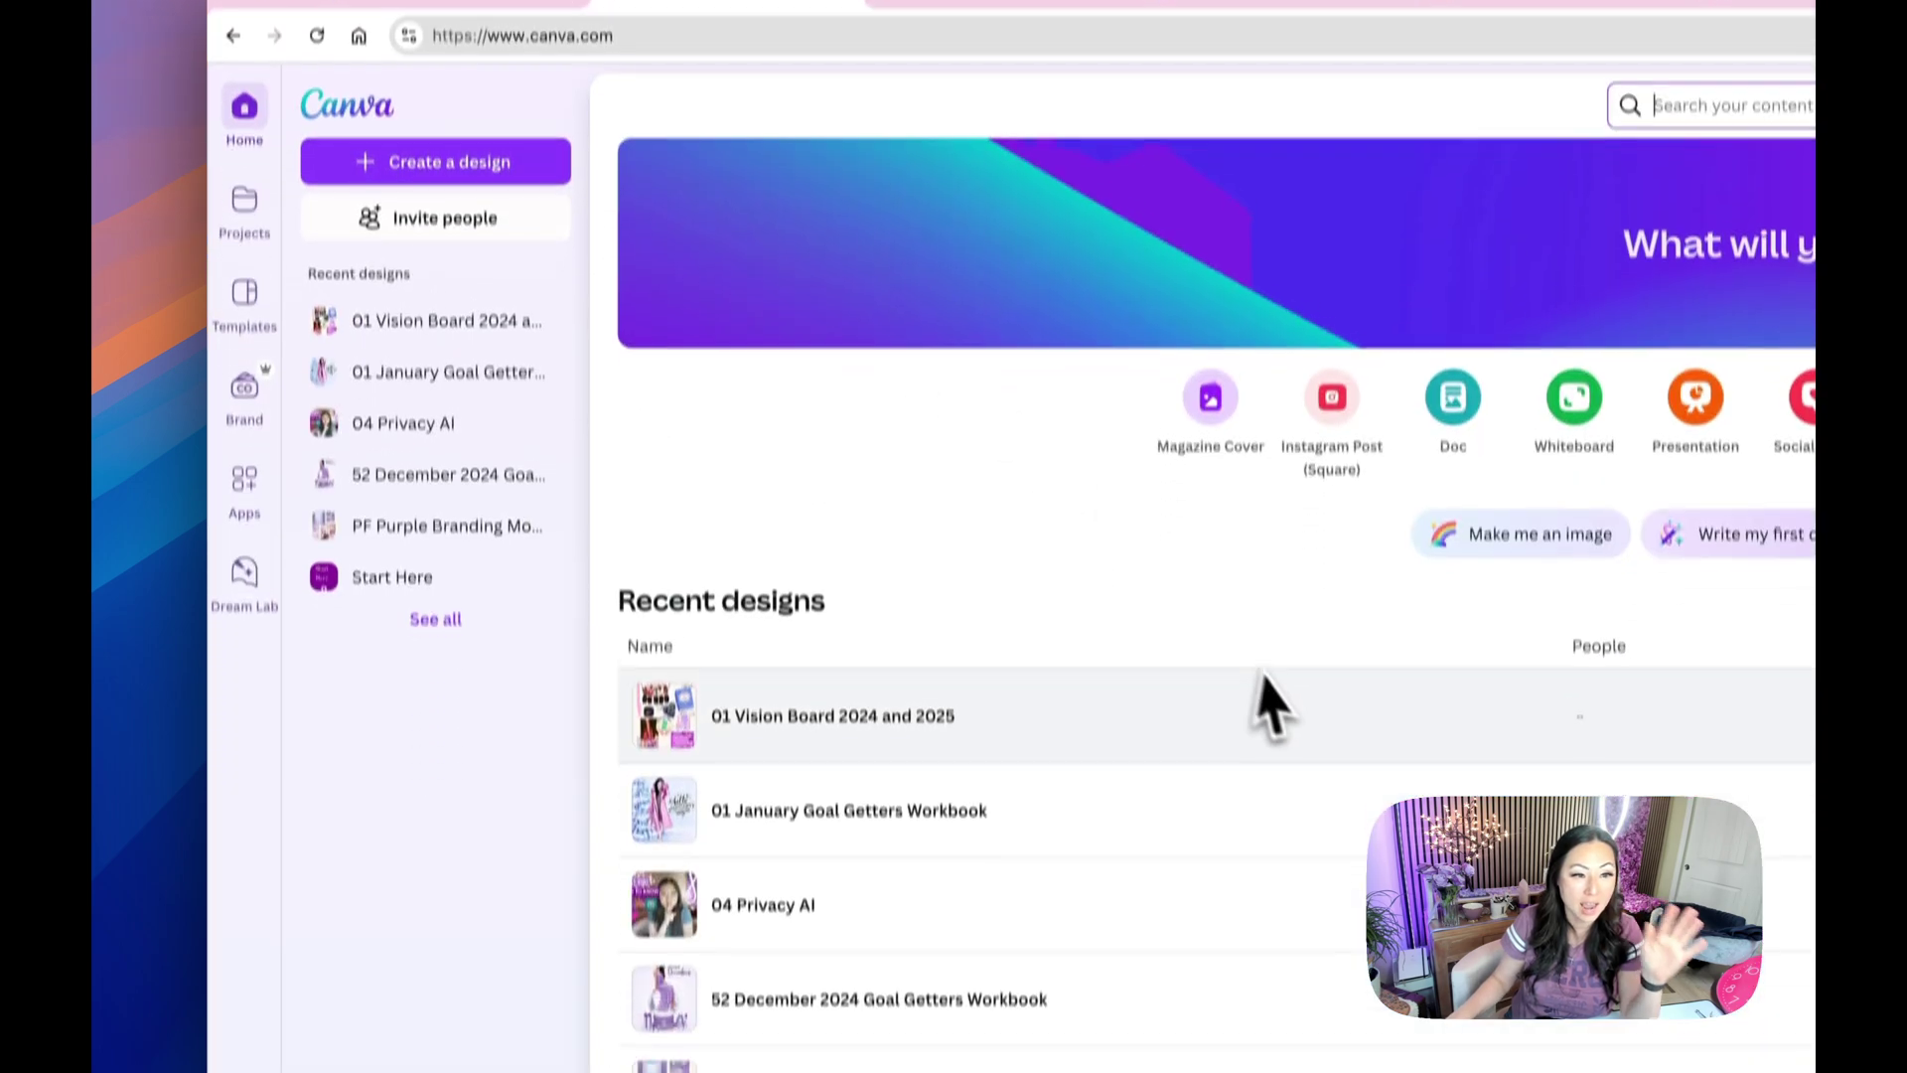
left_click(248, 256)
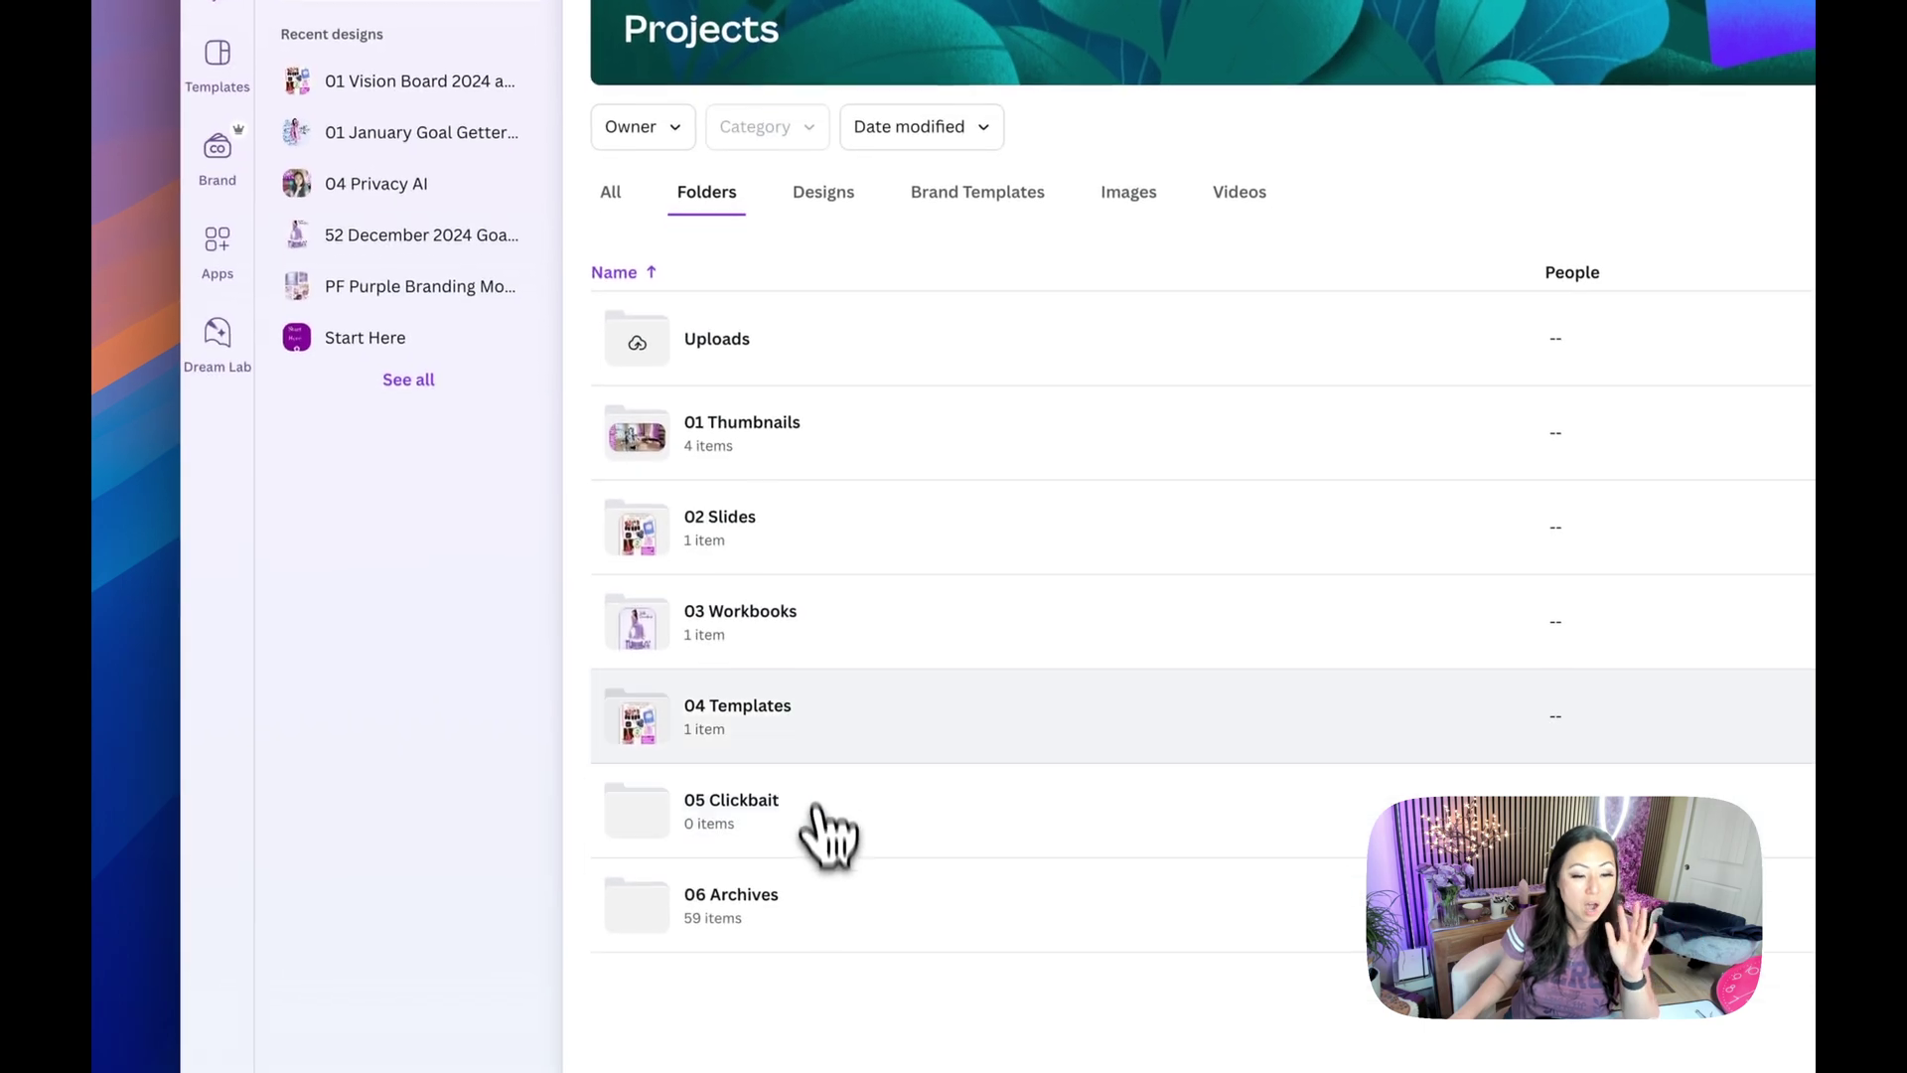
left_click(812, 738)
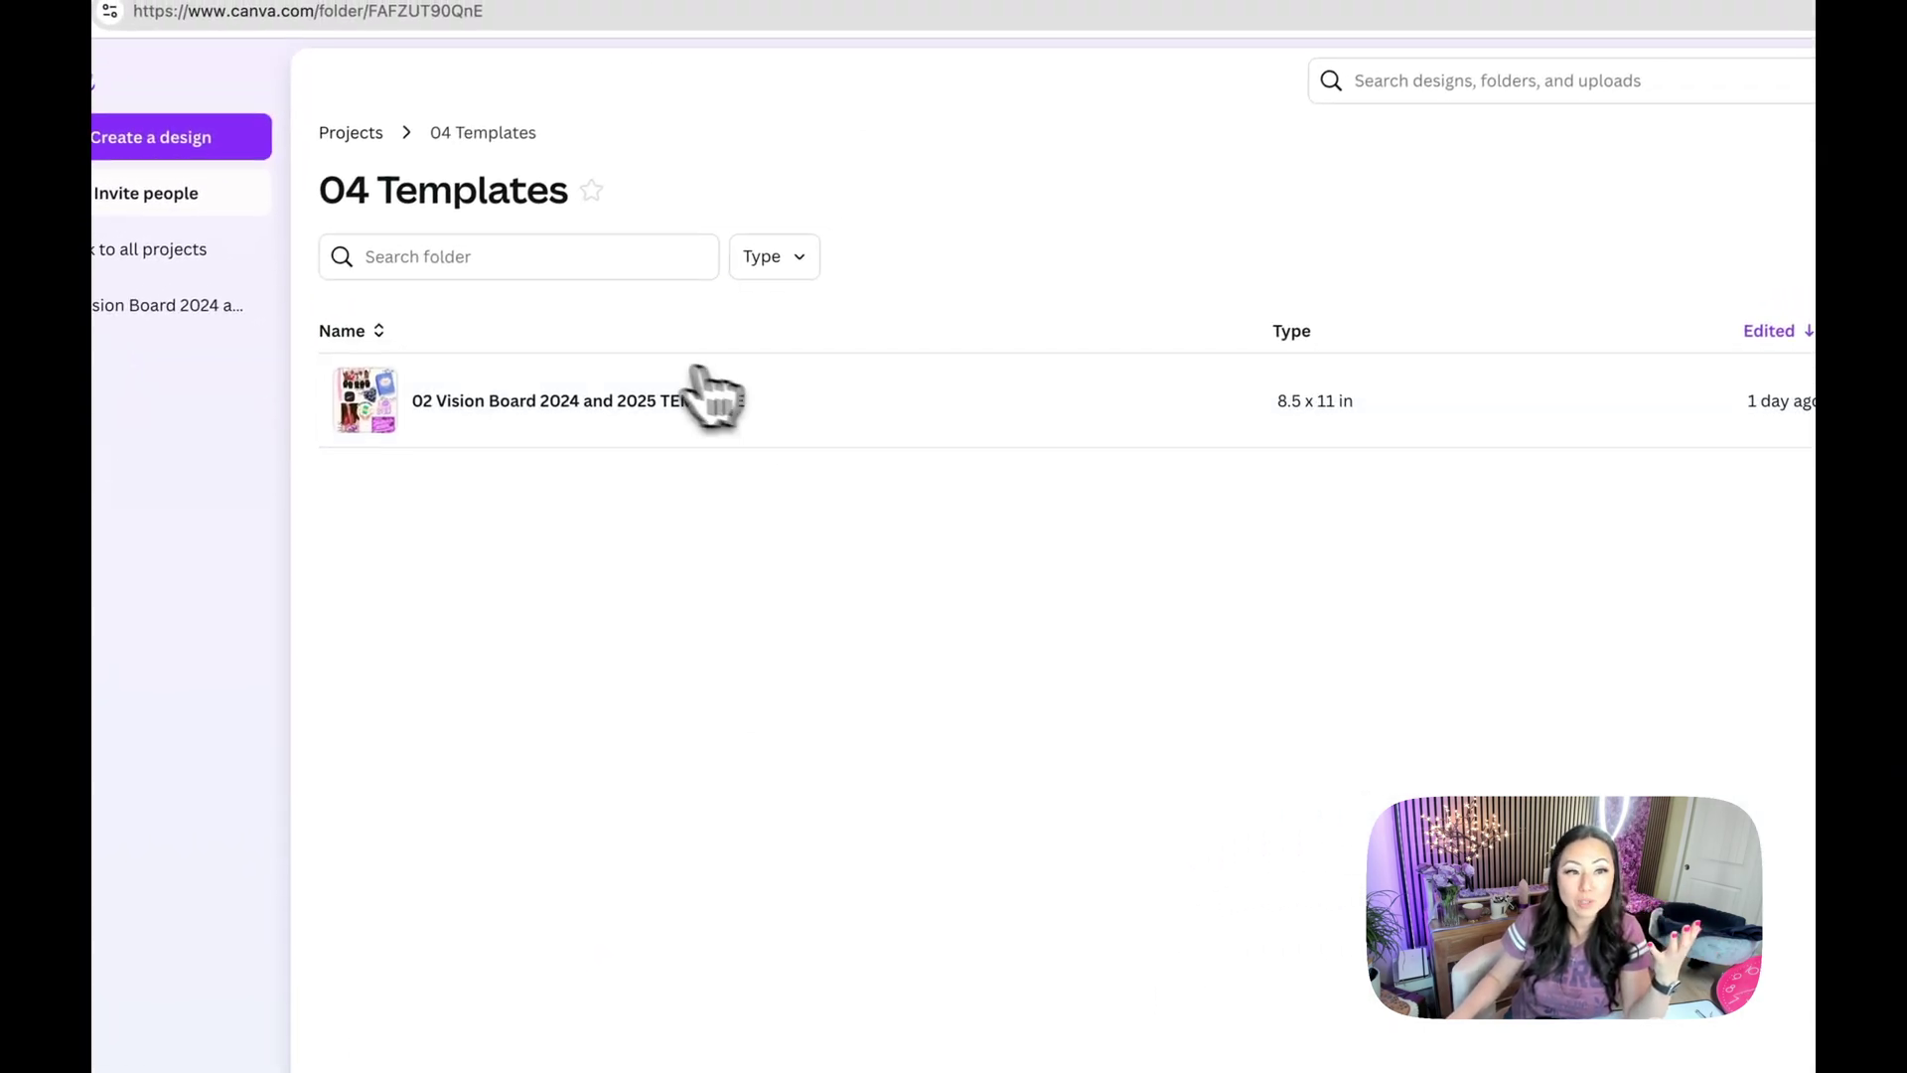
left_click(596, 400)
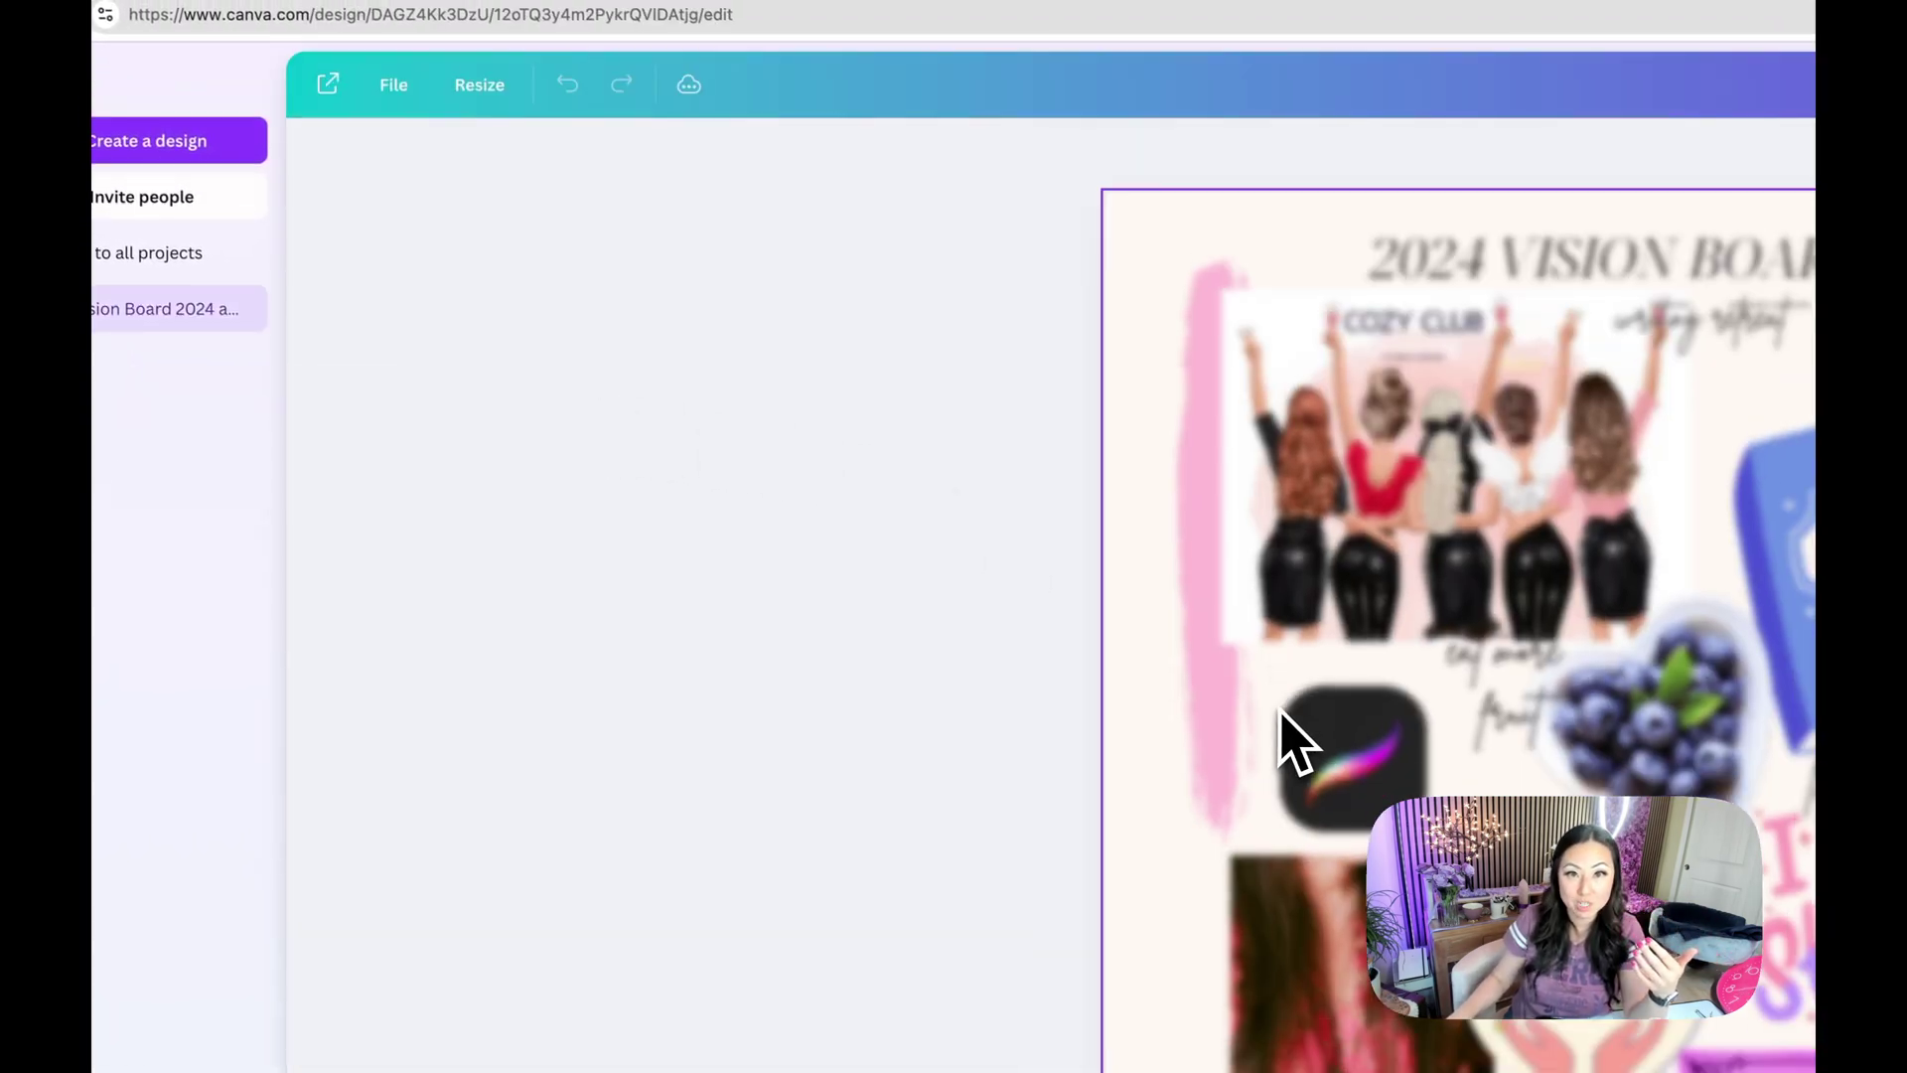
scroll(1064, 766, "down", 5)
scroll(1226, 647, "down", 5)
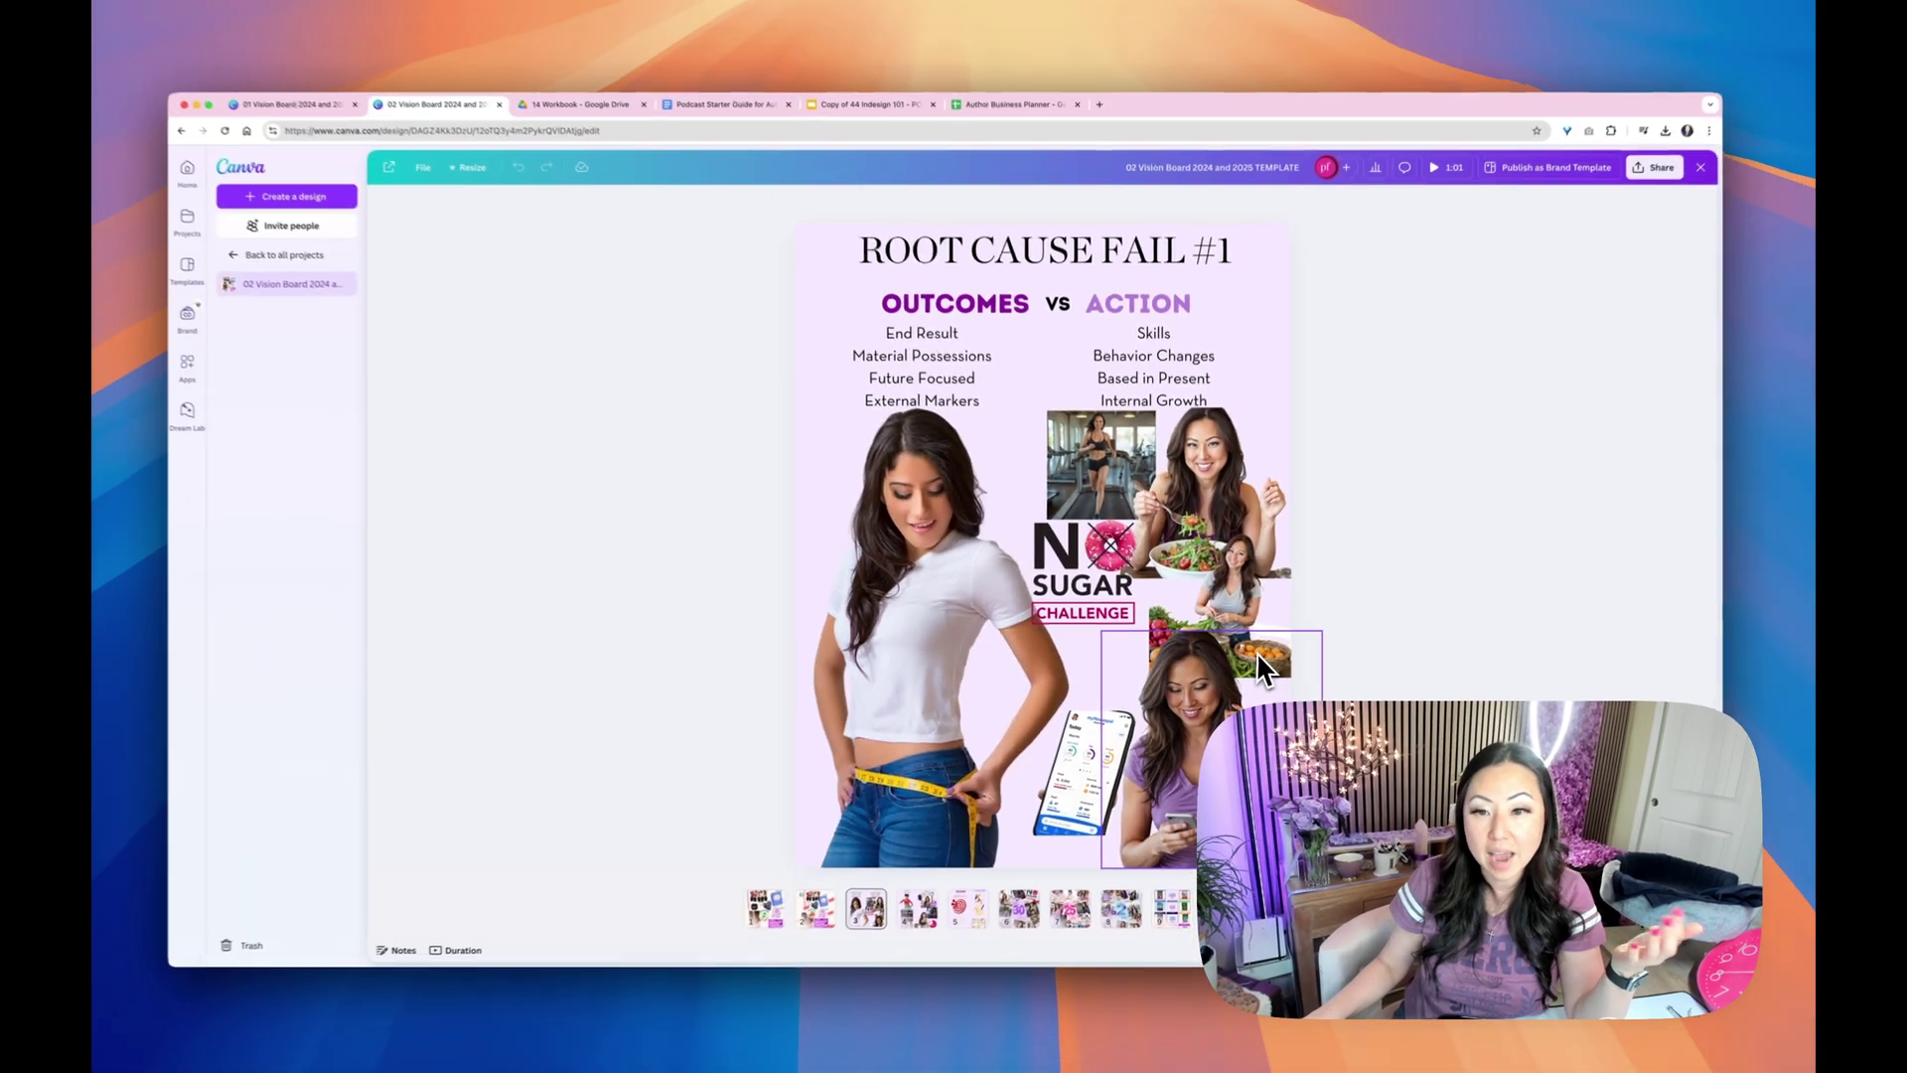
scroll(1257, 652, "down", 3)
scroll(1276, 659, "down", 3)
scroll(1302, 662, "down", 3)
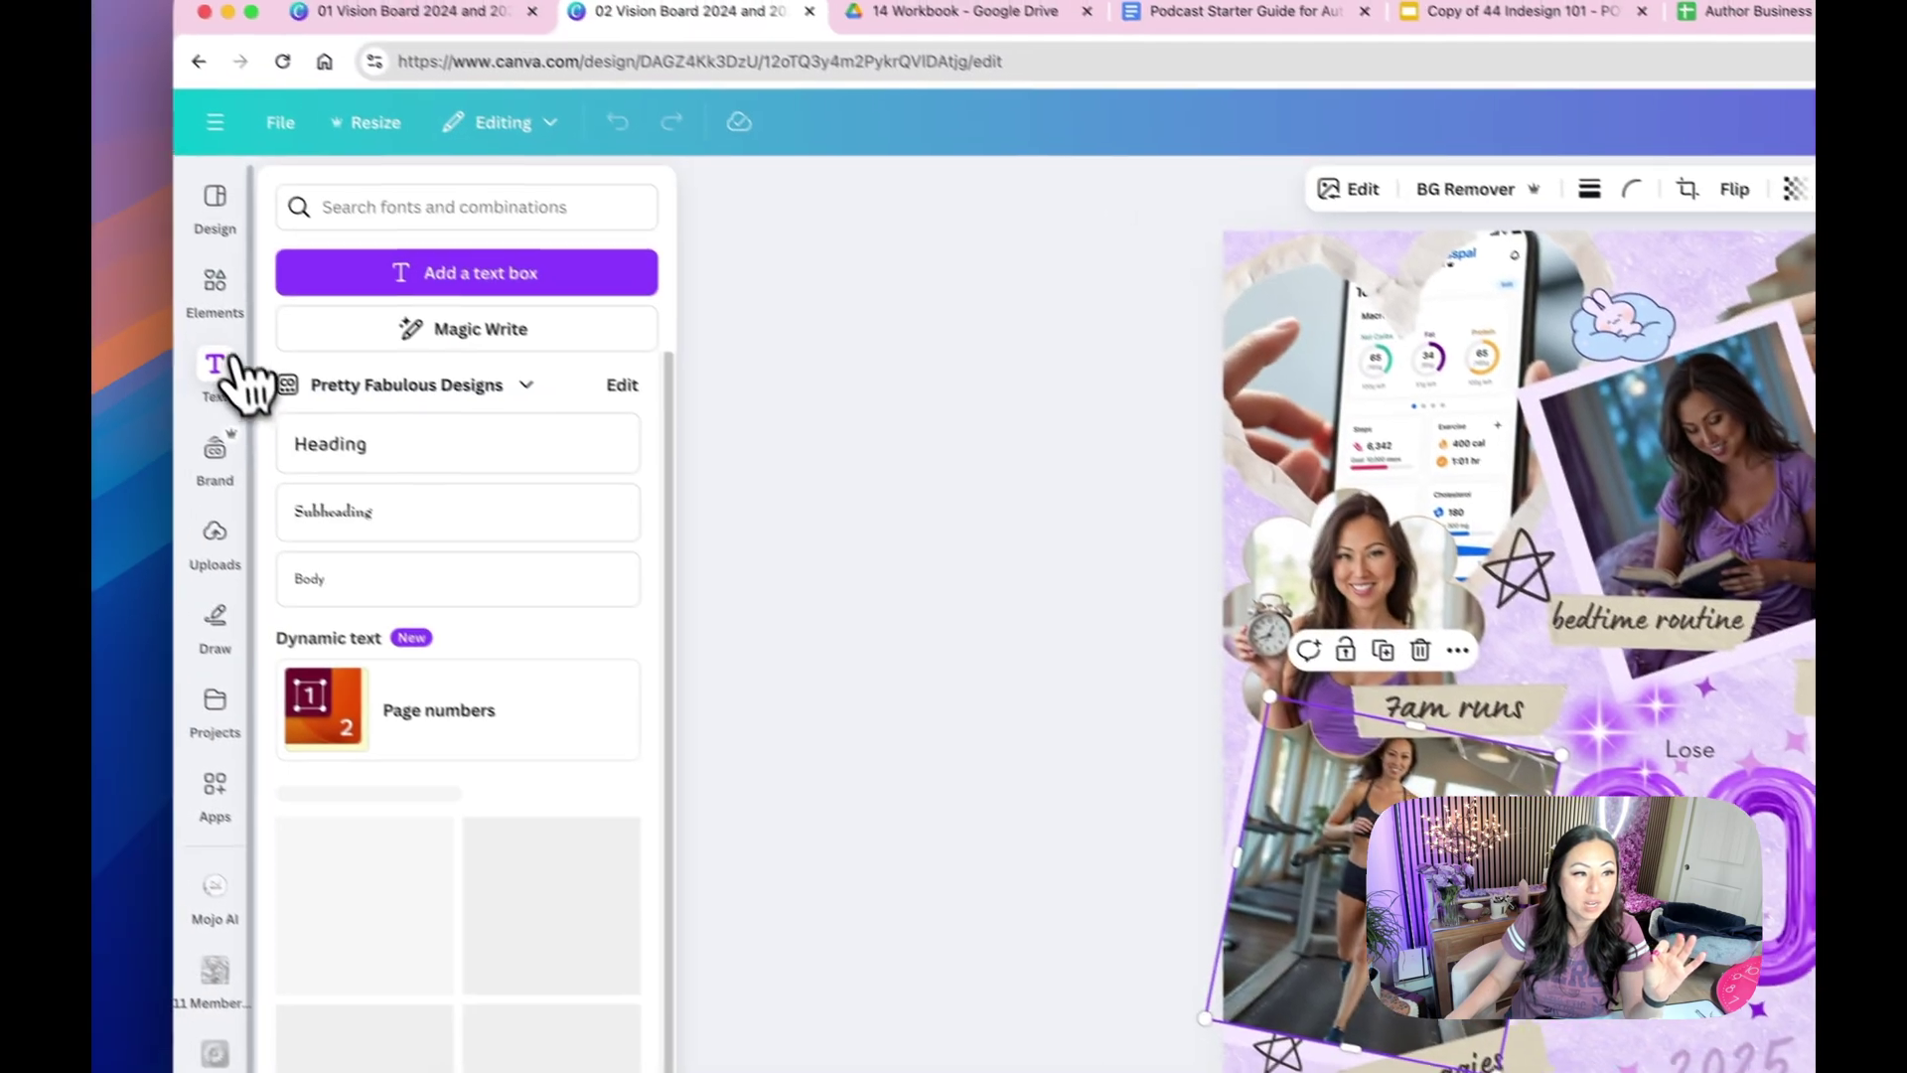
Replace the photo under '7am runs' with a portrait from Uploads
left_click(216, 537)
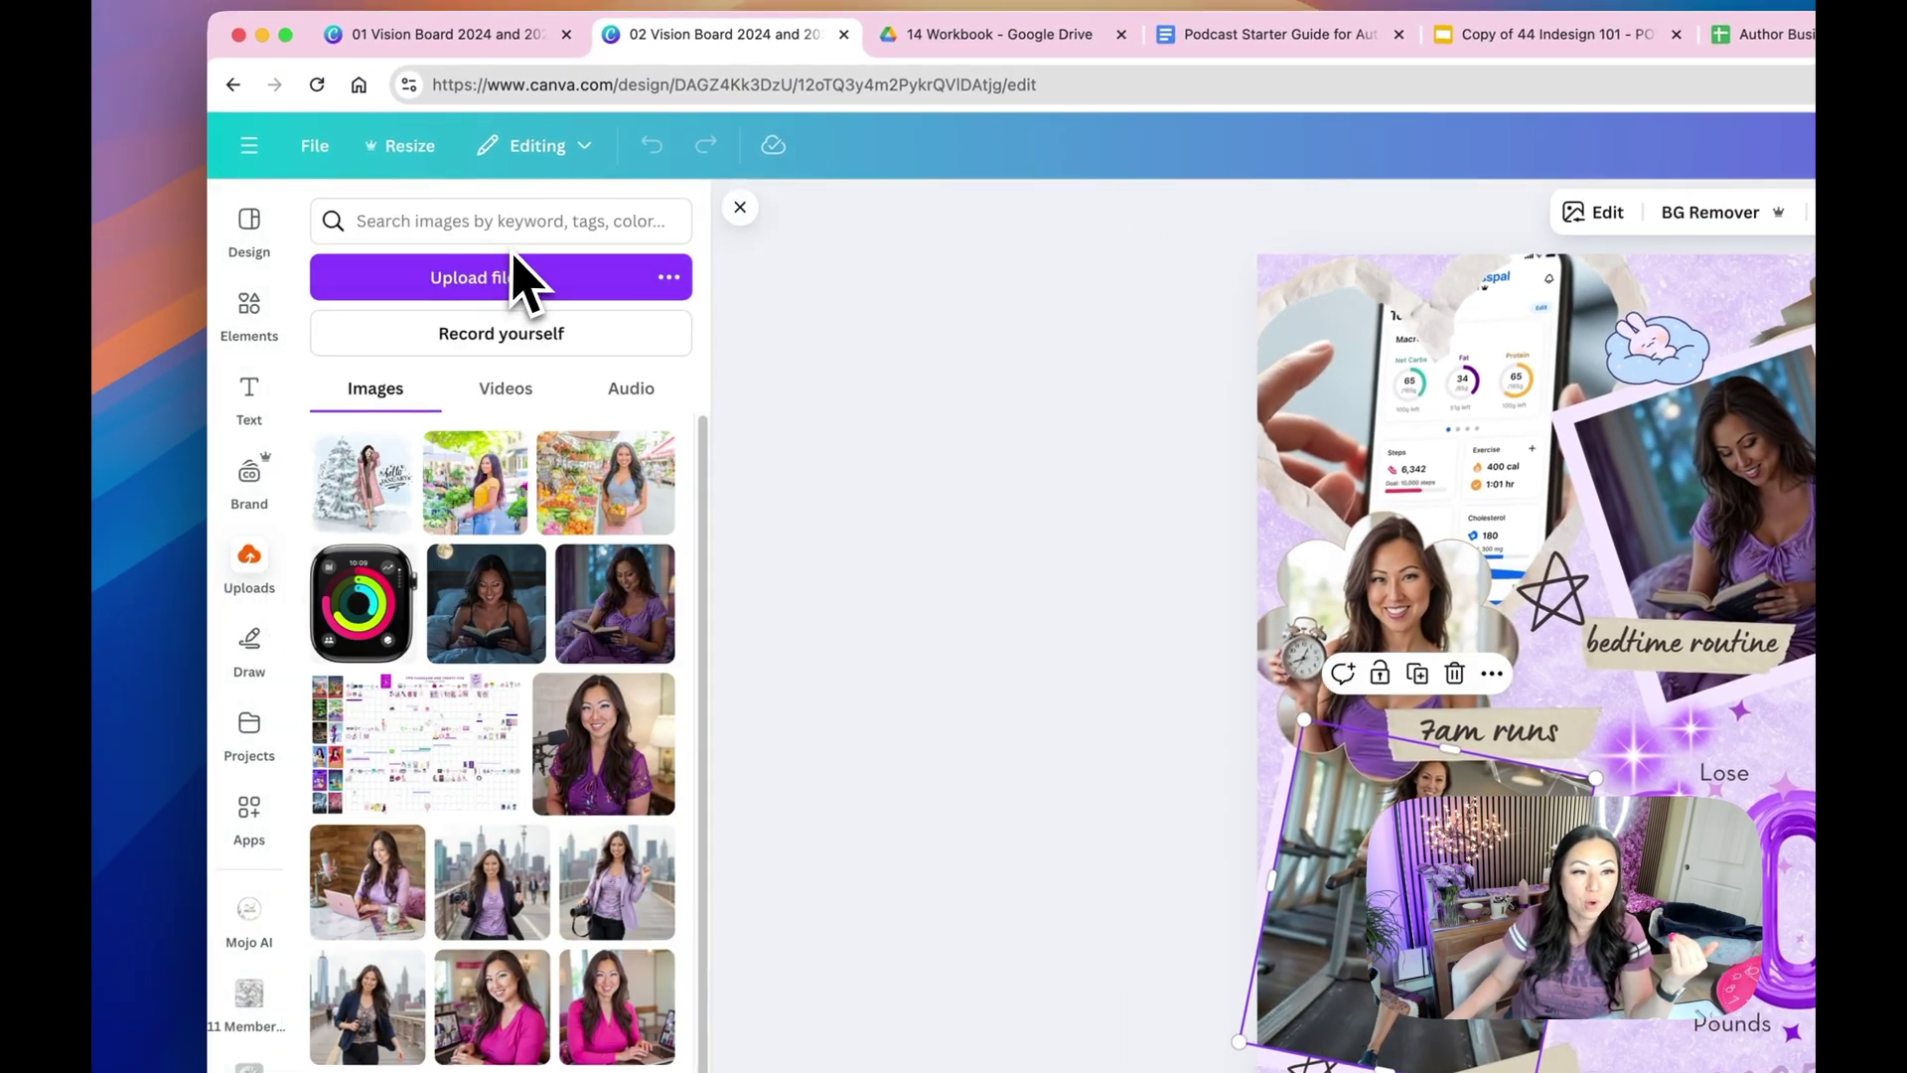
mouse_move(604, 745)
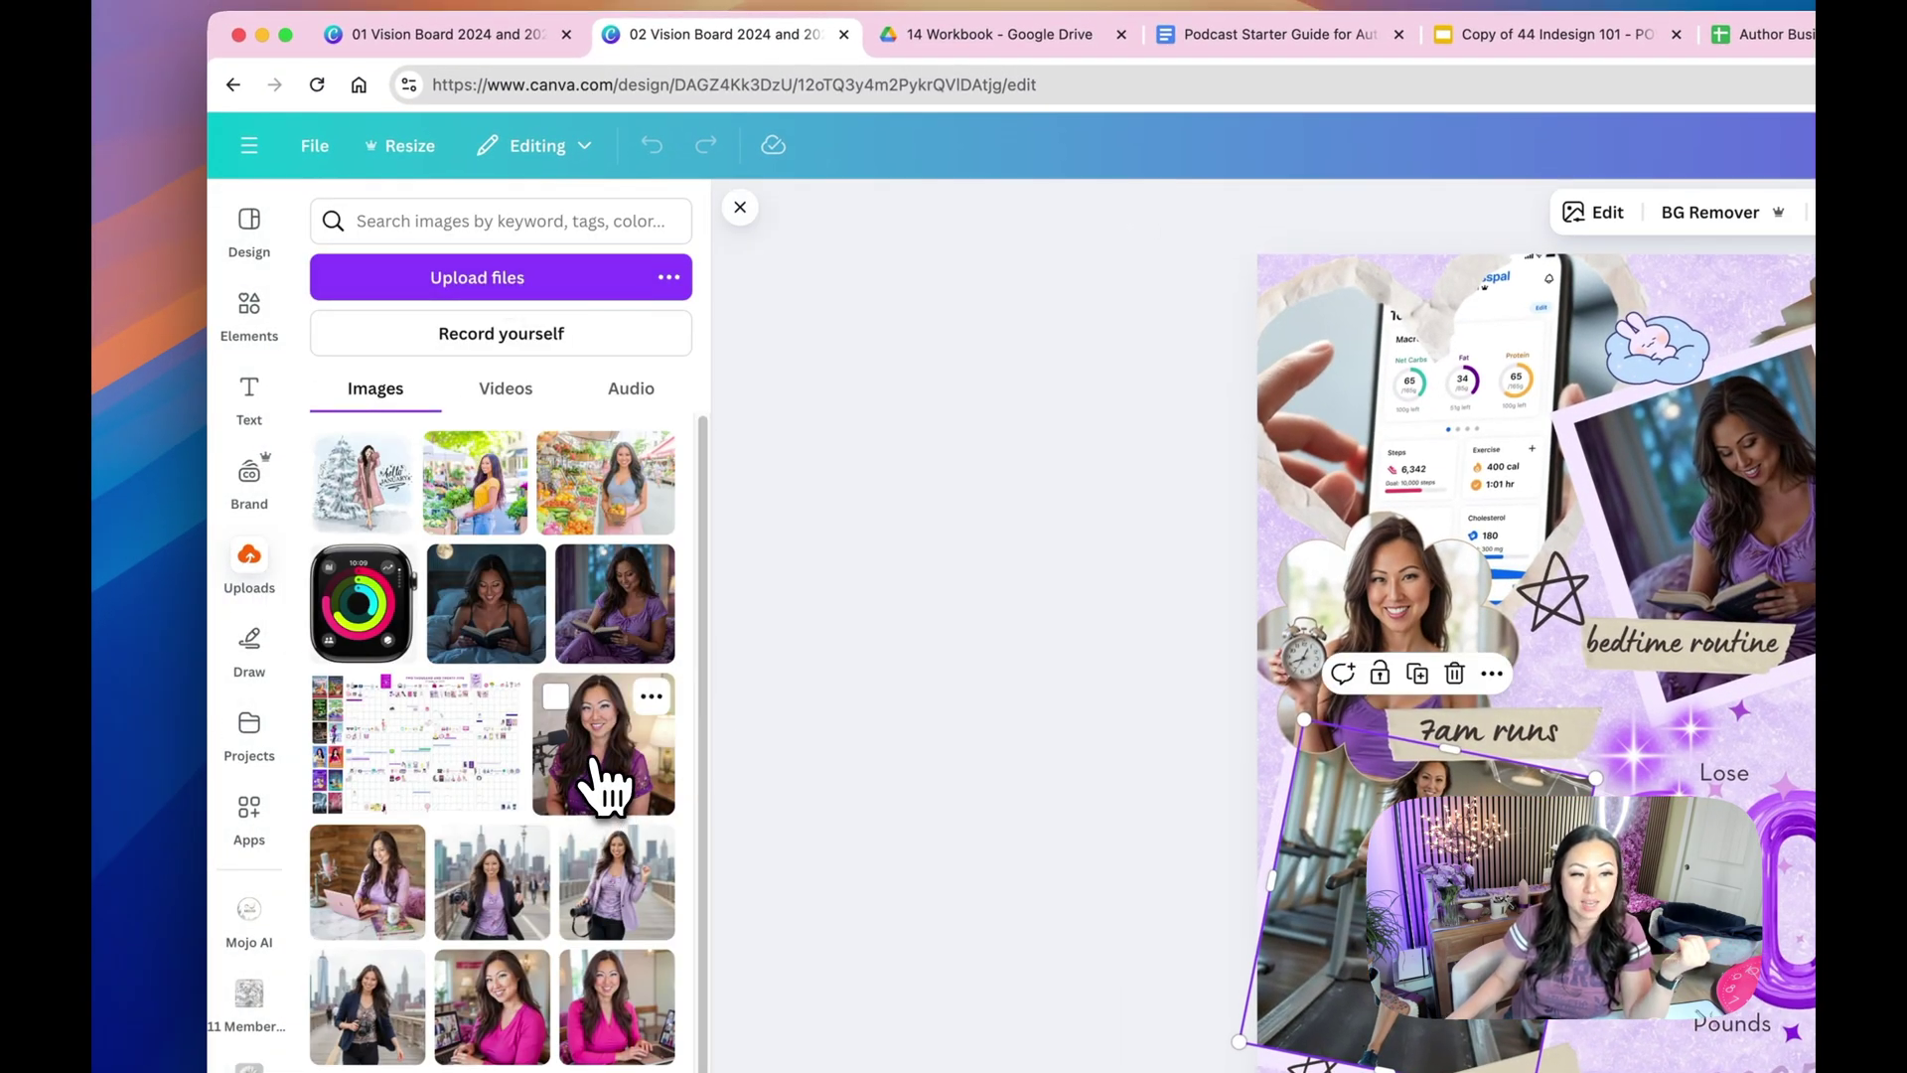
left_click_drag(603, 786, 1416, 879)
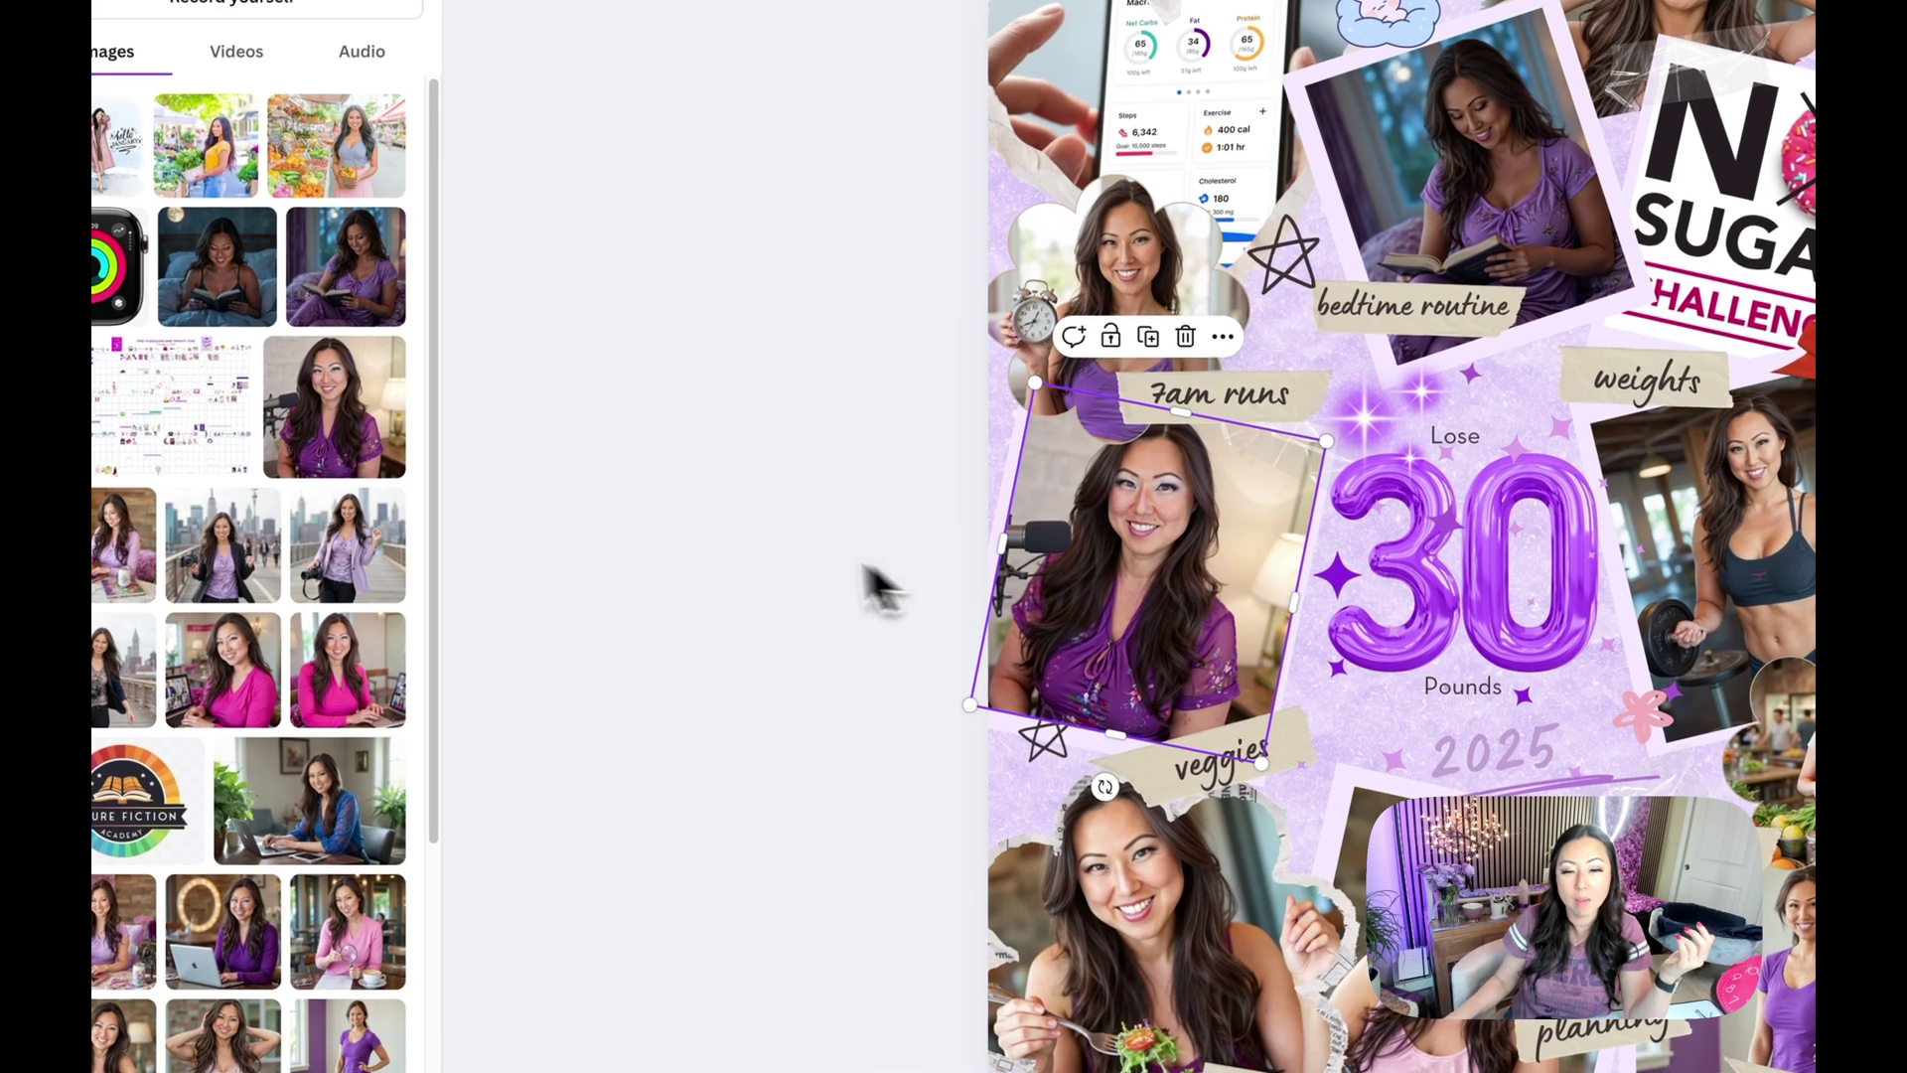
left_click(880, 586)
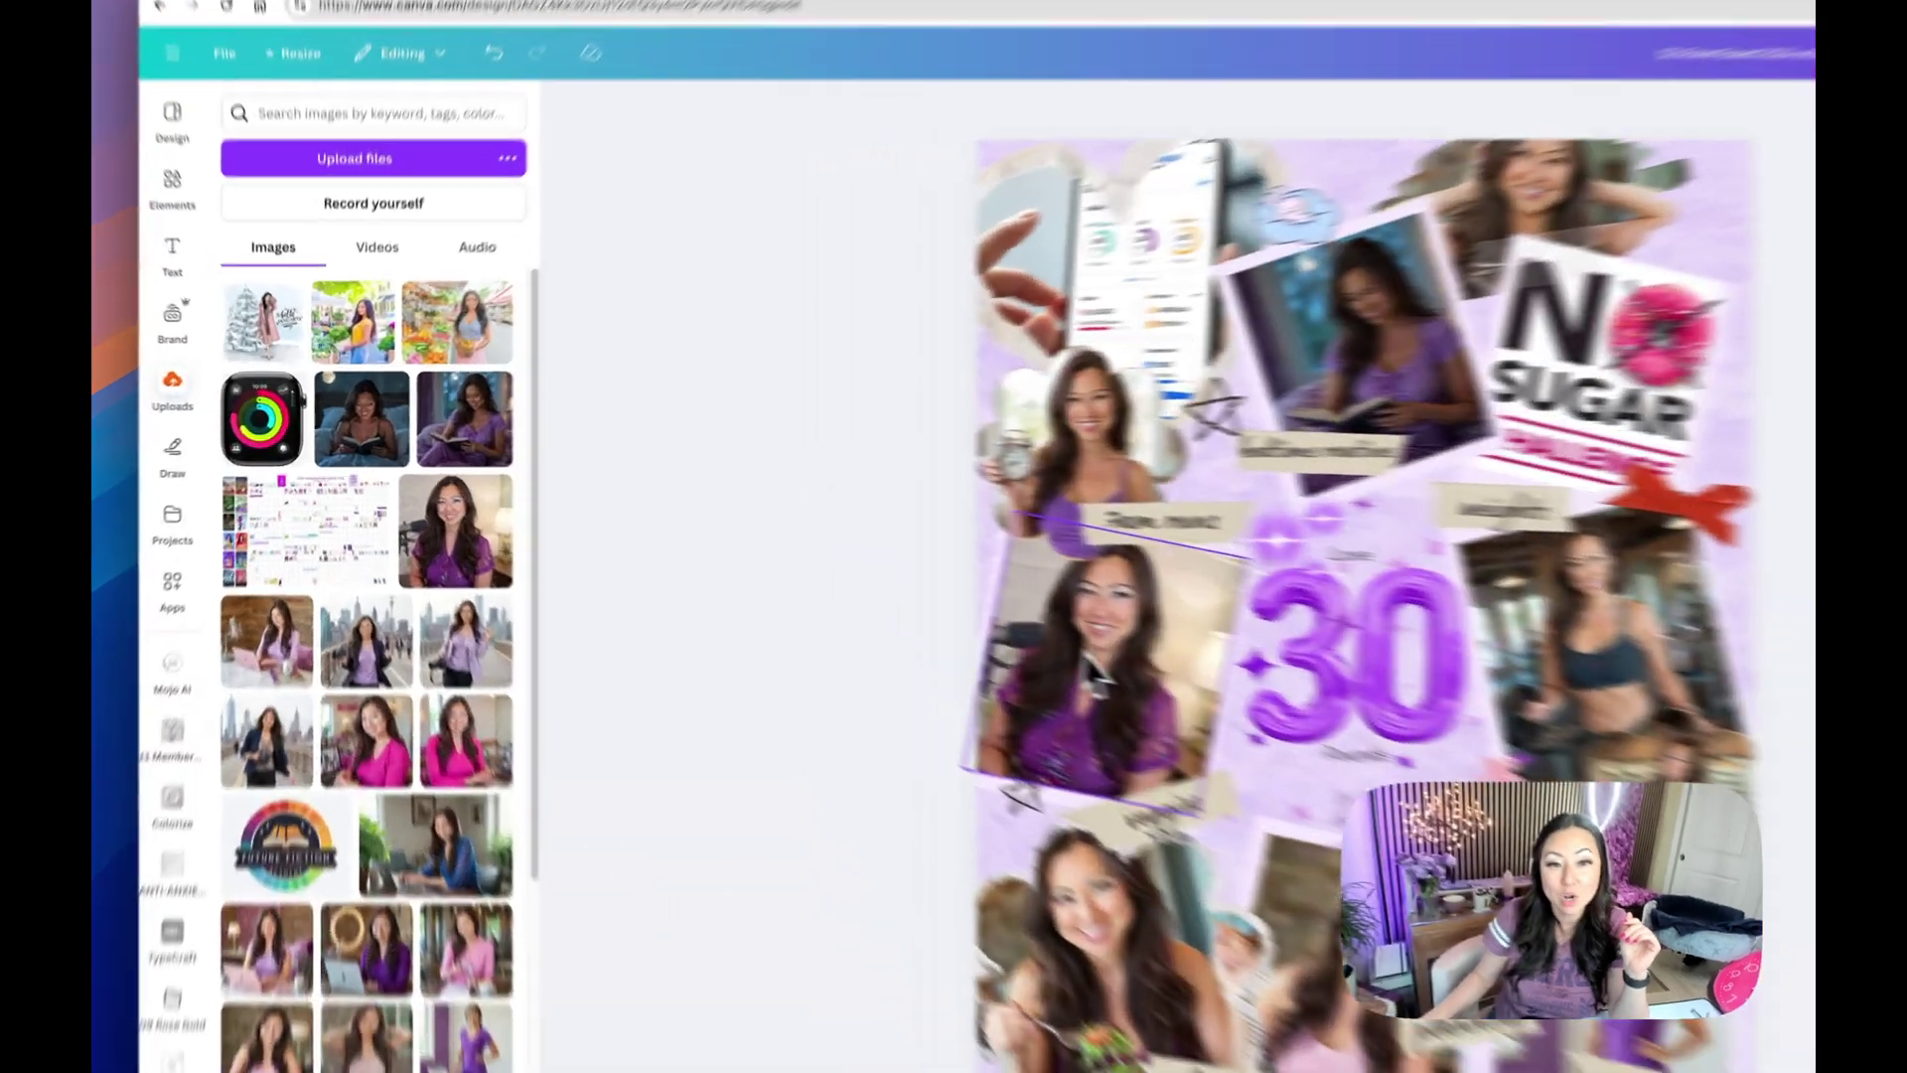
Rotate the purple-dress portrait under '7am runs' to a slight negative angle in Crop
double_click(820, 575)
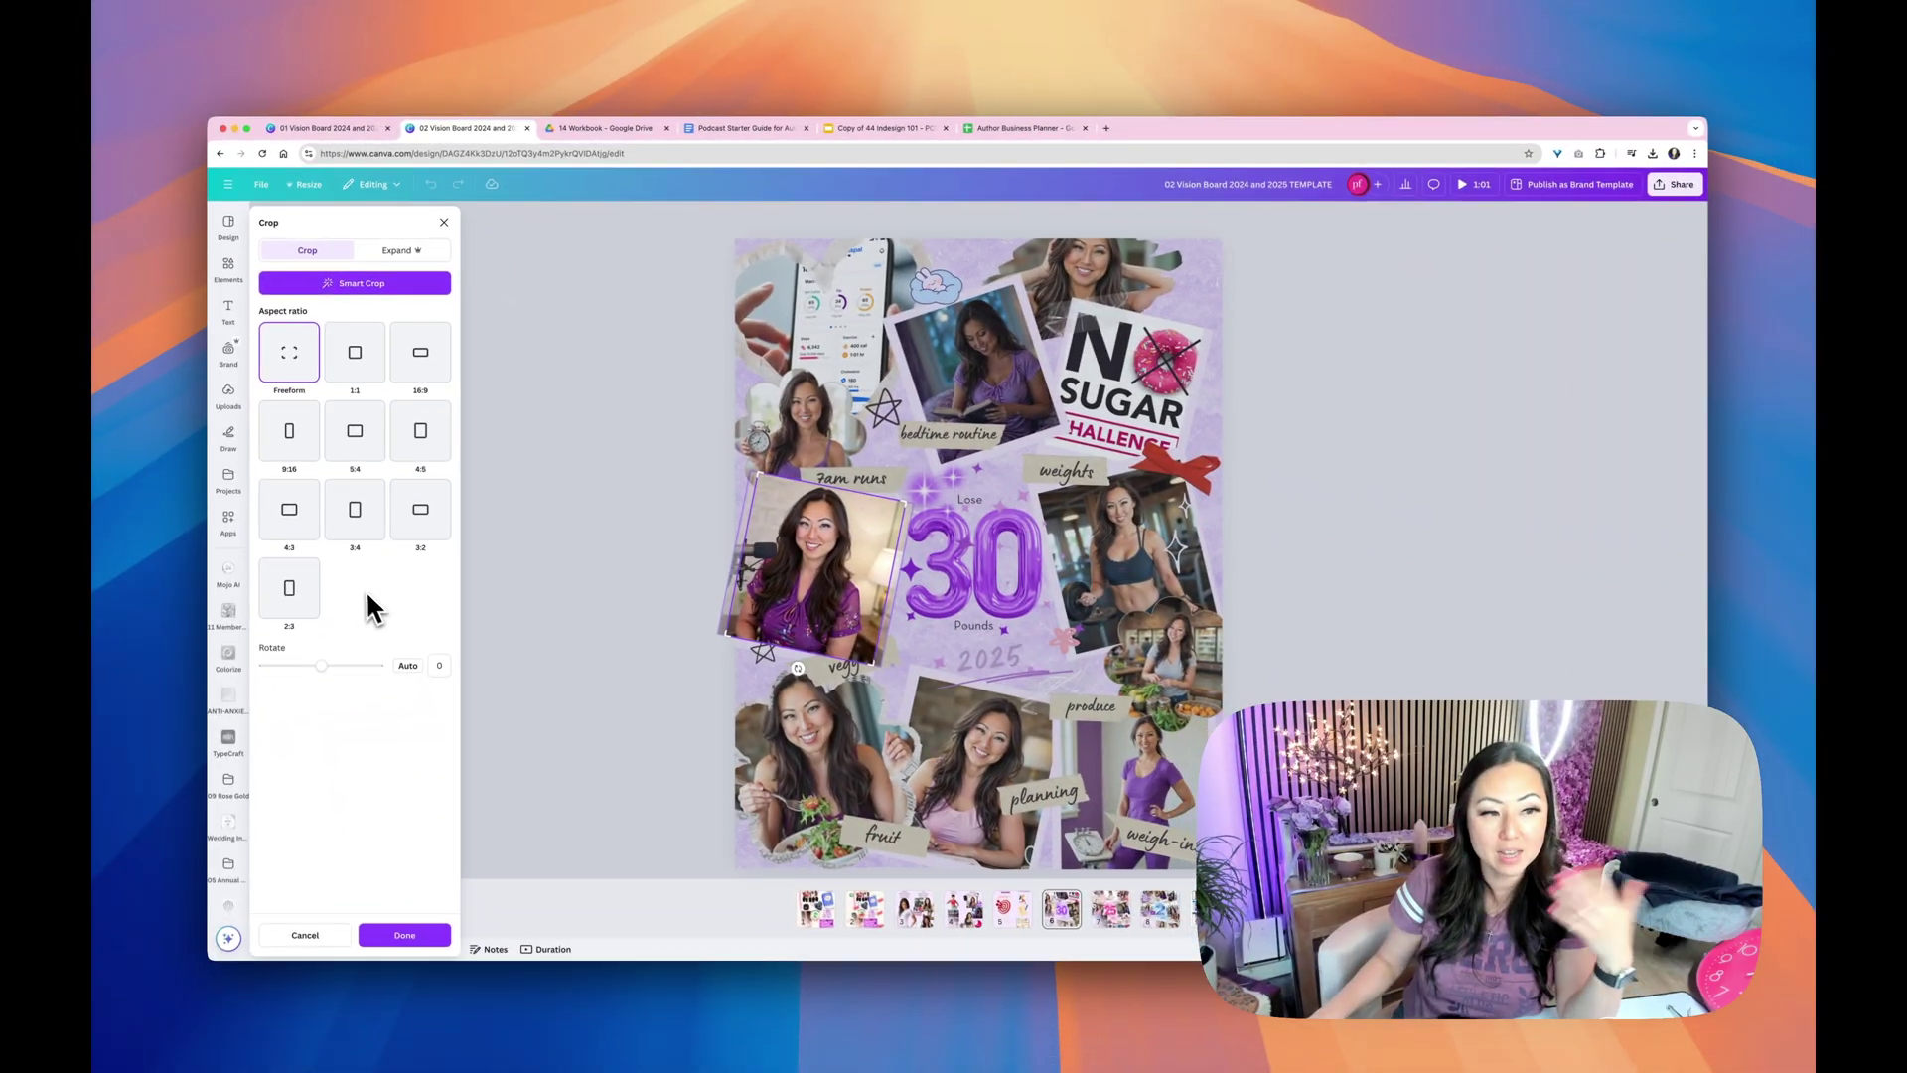
left_click_drag(322, 666, 324, 670)
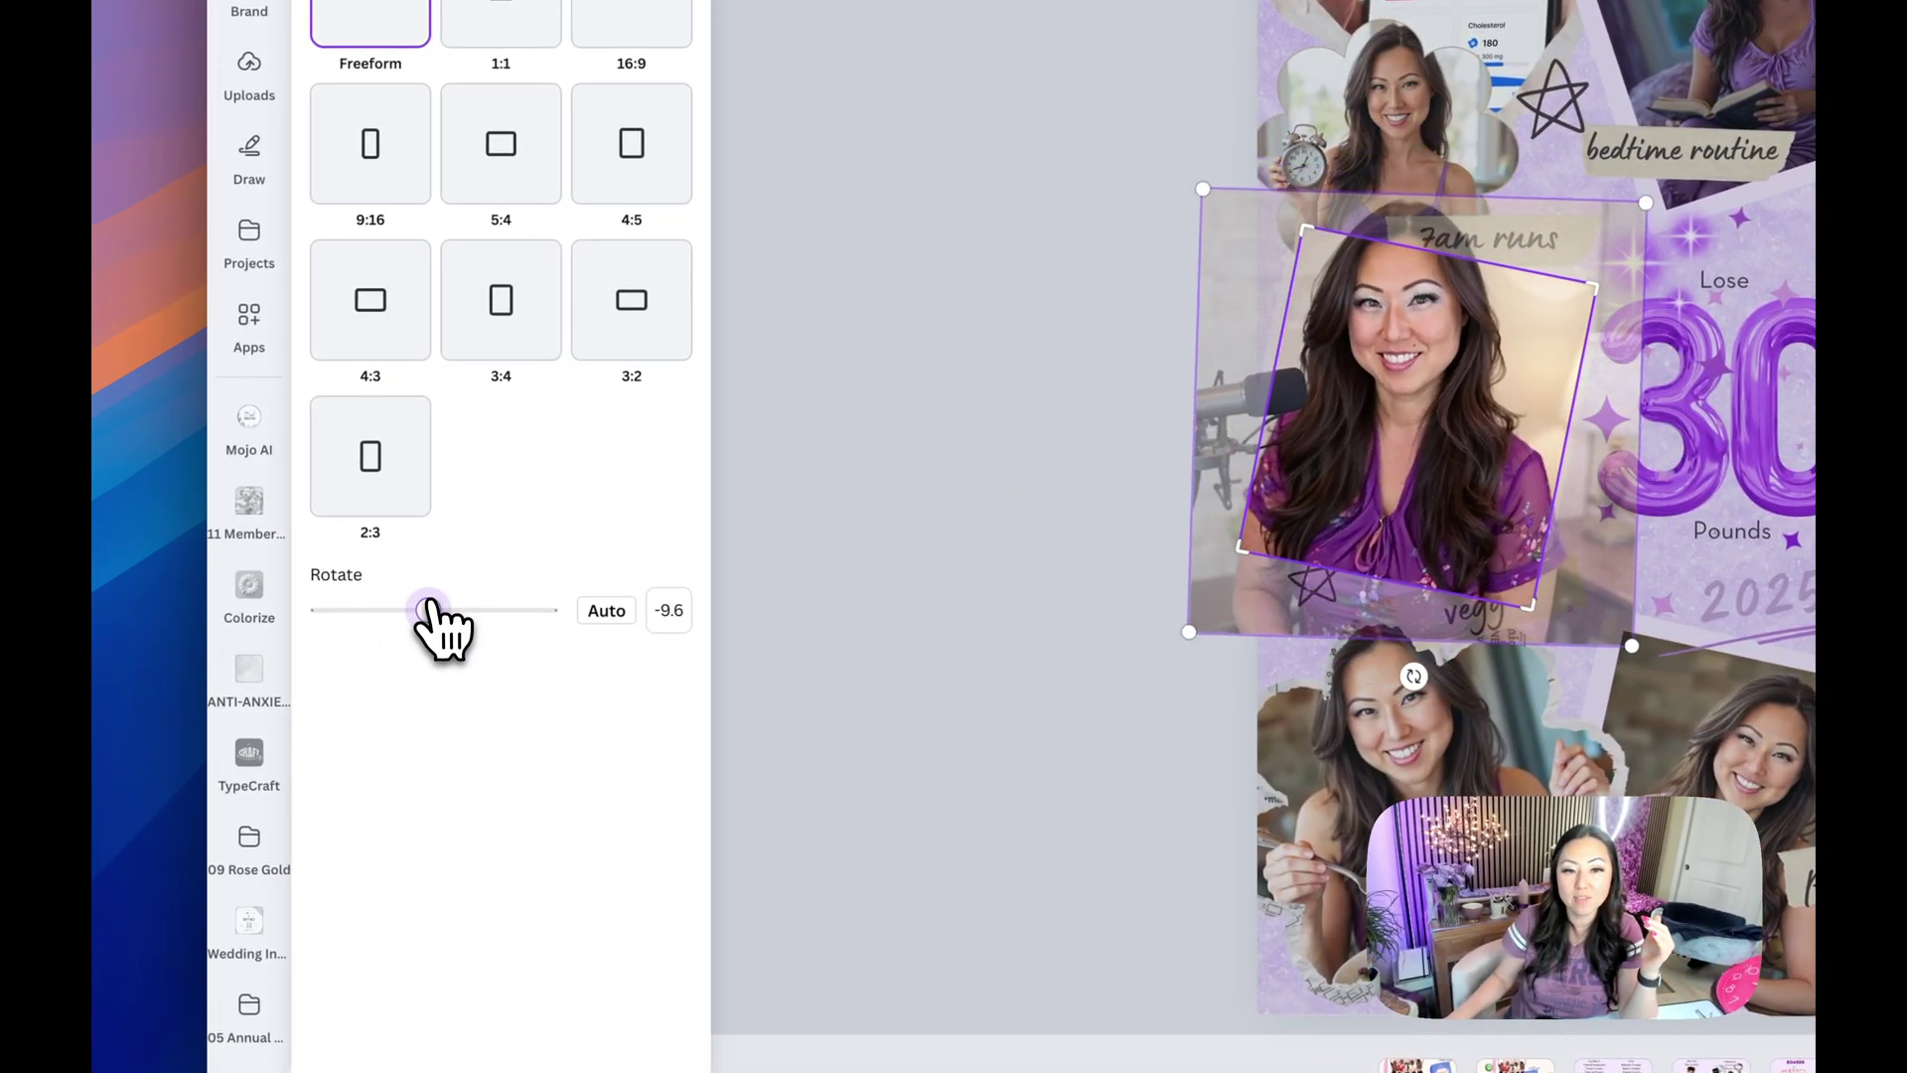
left_click_drag(434, 611, 425, 610)
left_click(941, 502)
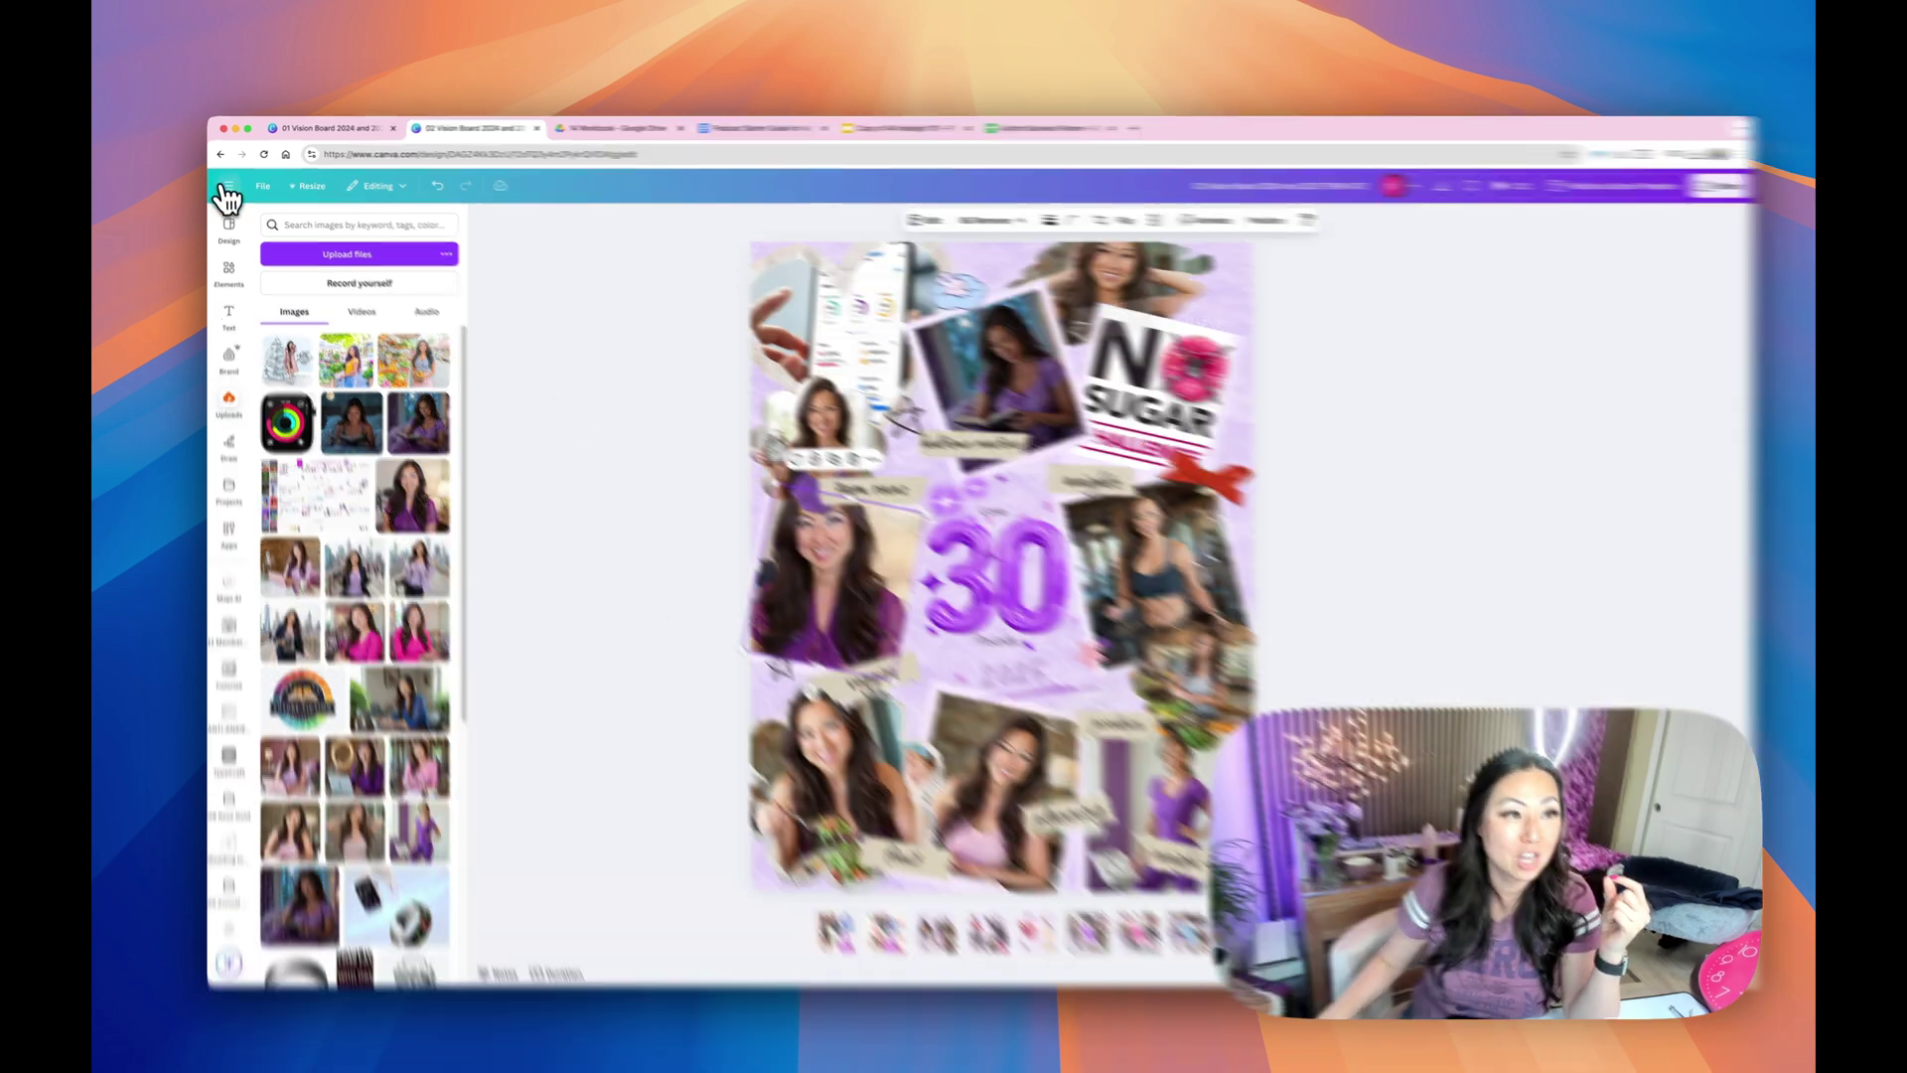
Return to Canva Home and show the Projects page with the numbered folders
left_click(228, 184)
left_click(334, 251)
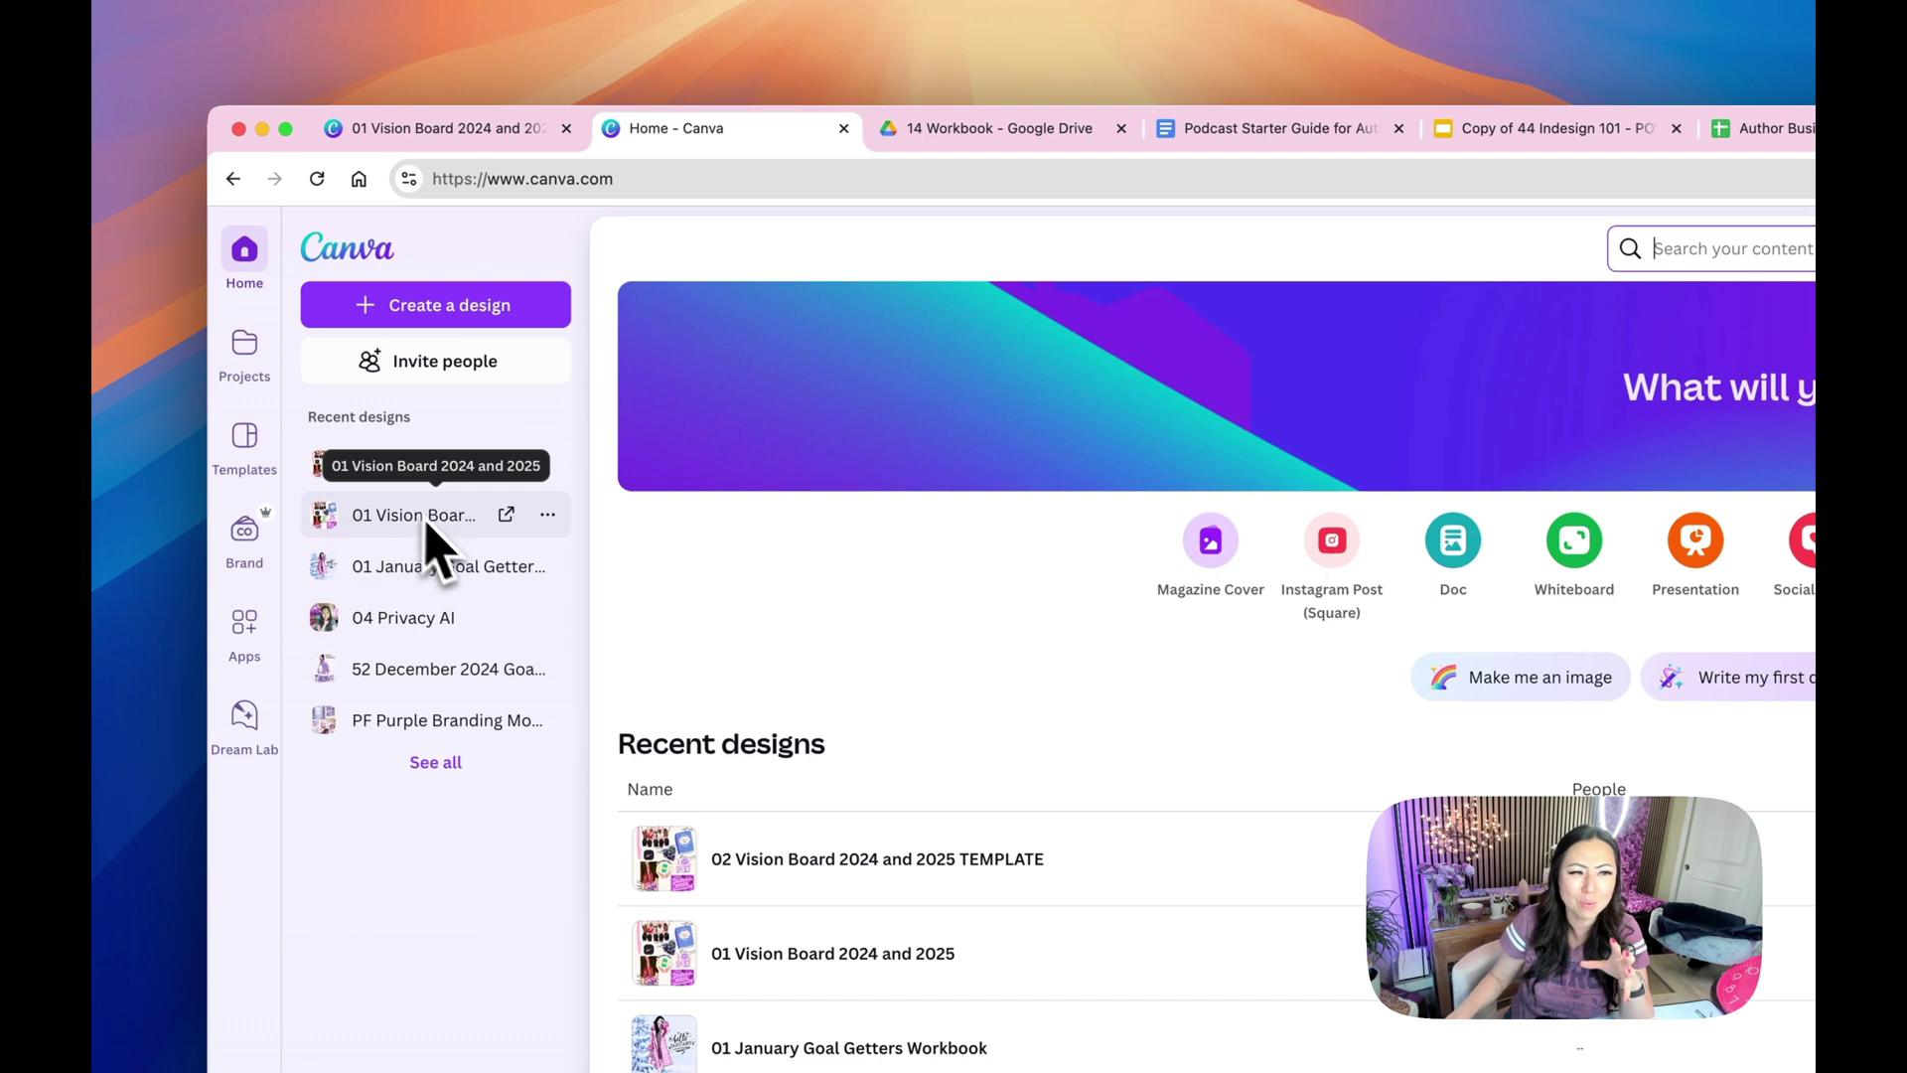
left_click(264, 358)
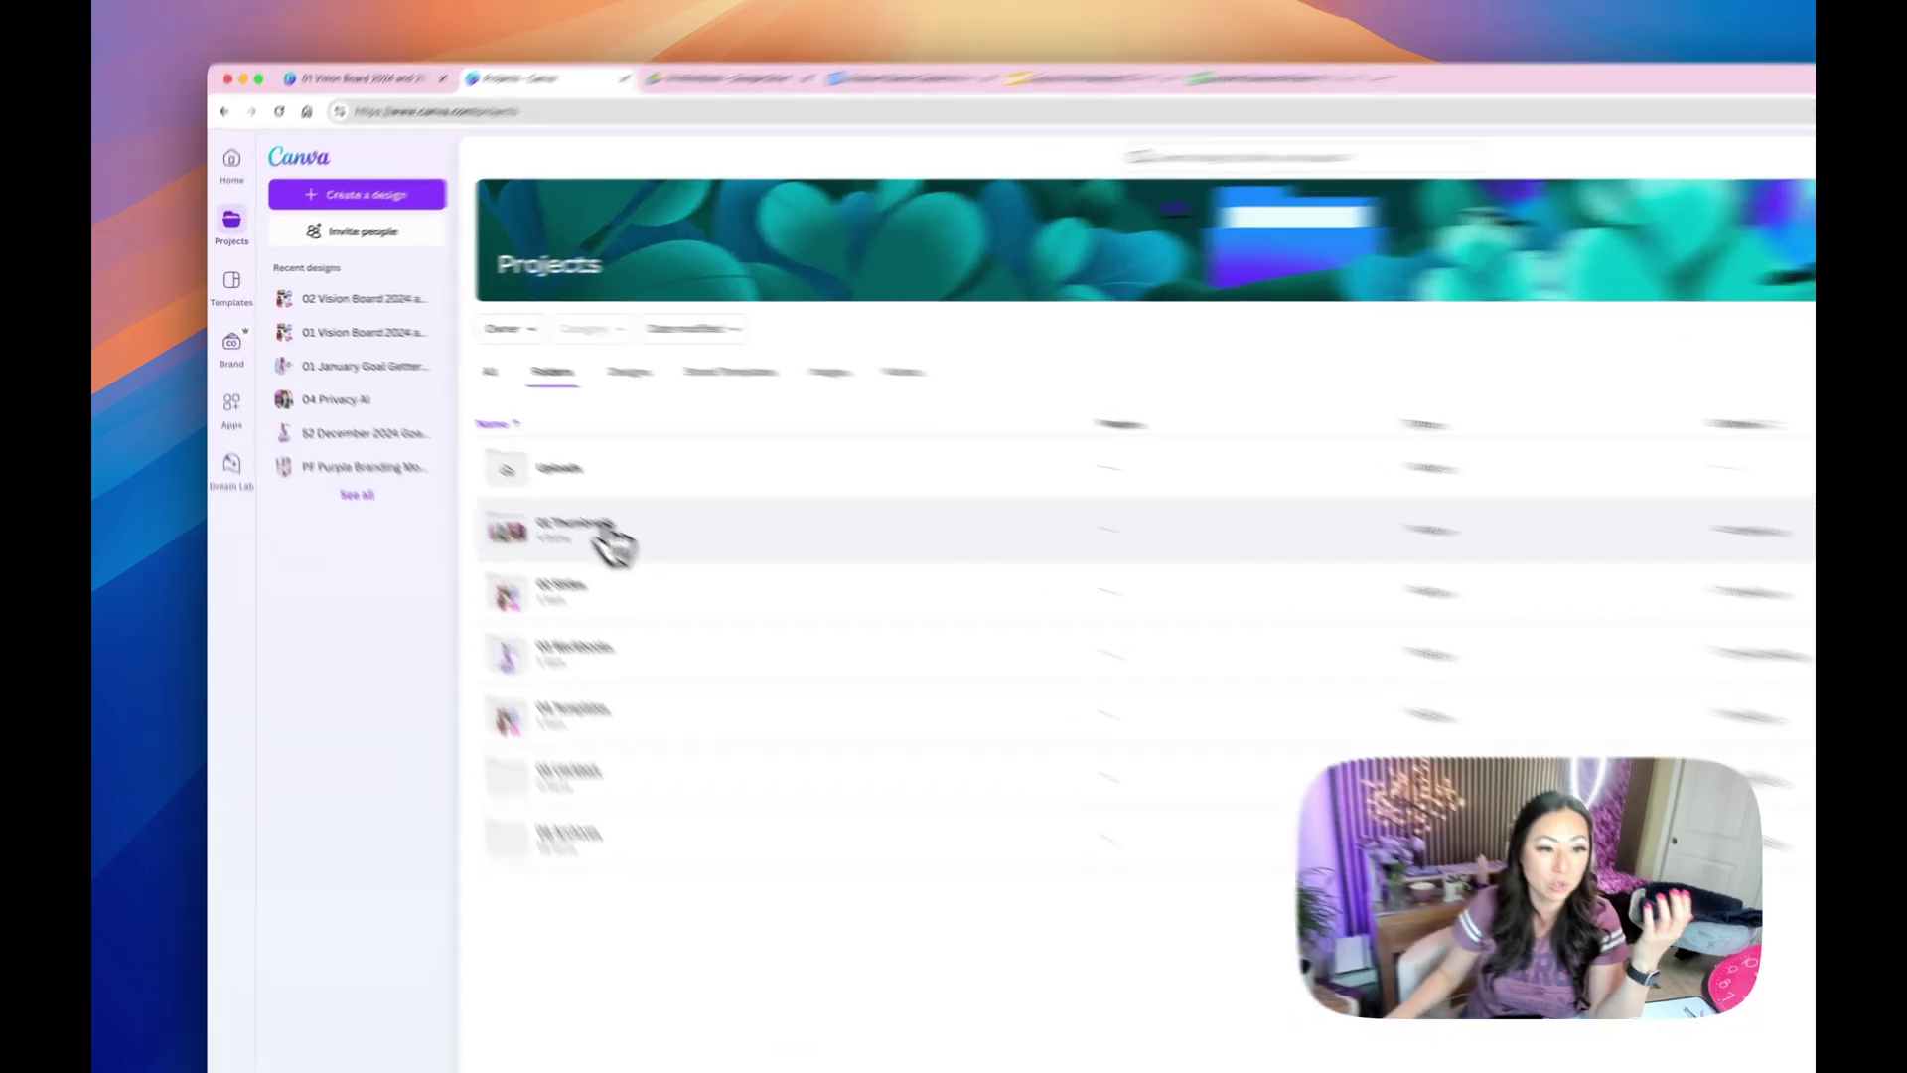
Open the 04 Privacy AI design in 01 Thumbnails and bring up the Apps directory
left_click(489, 472)
left_click(918, 425)
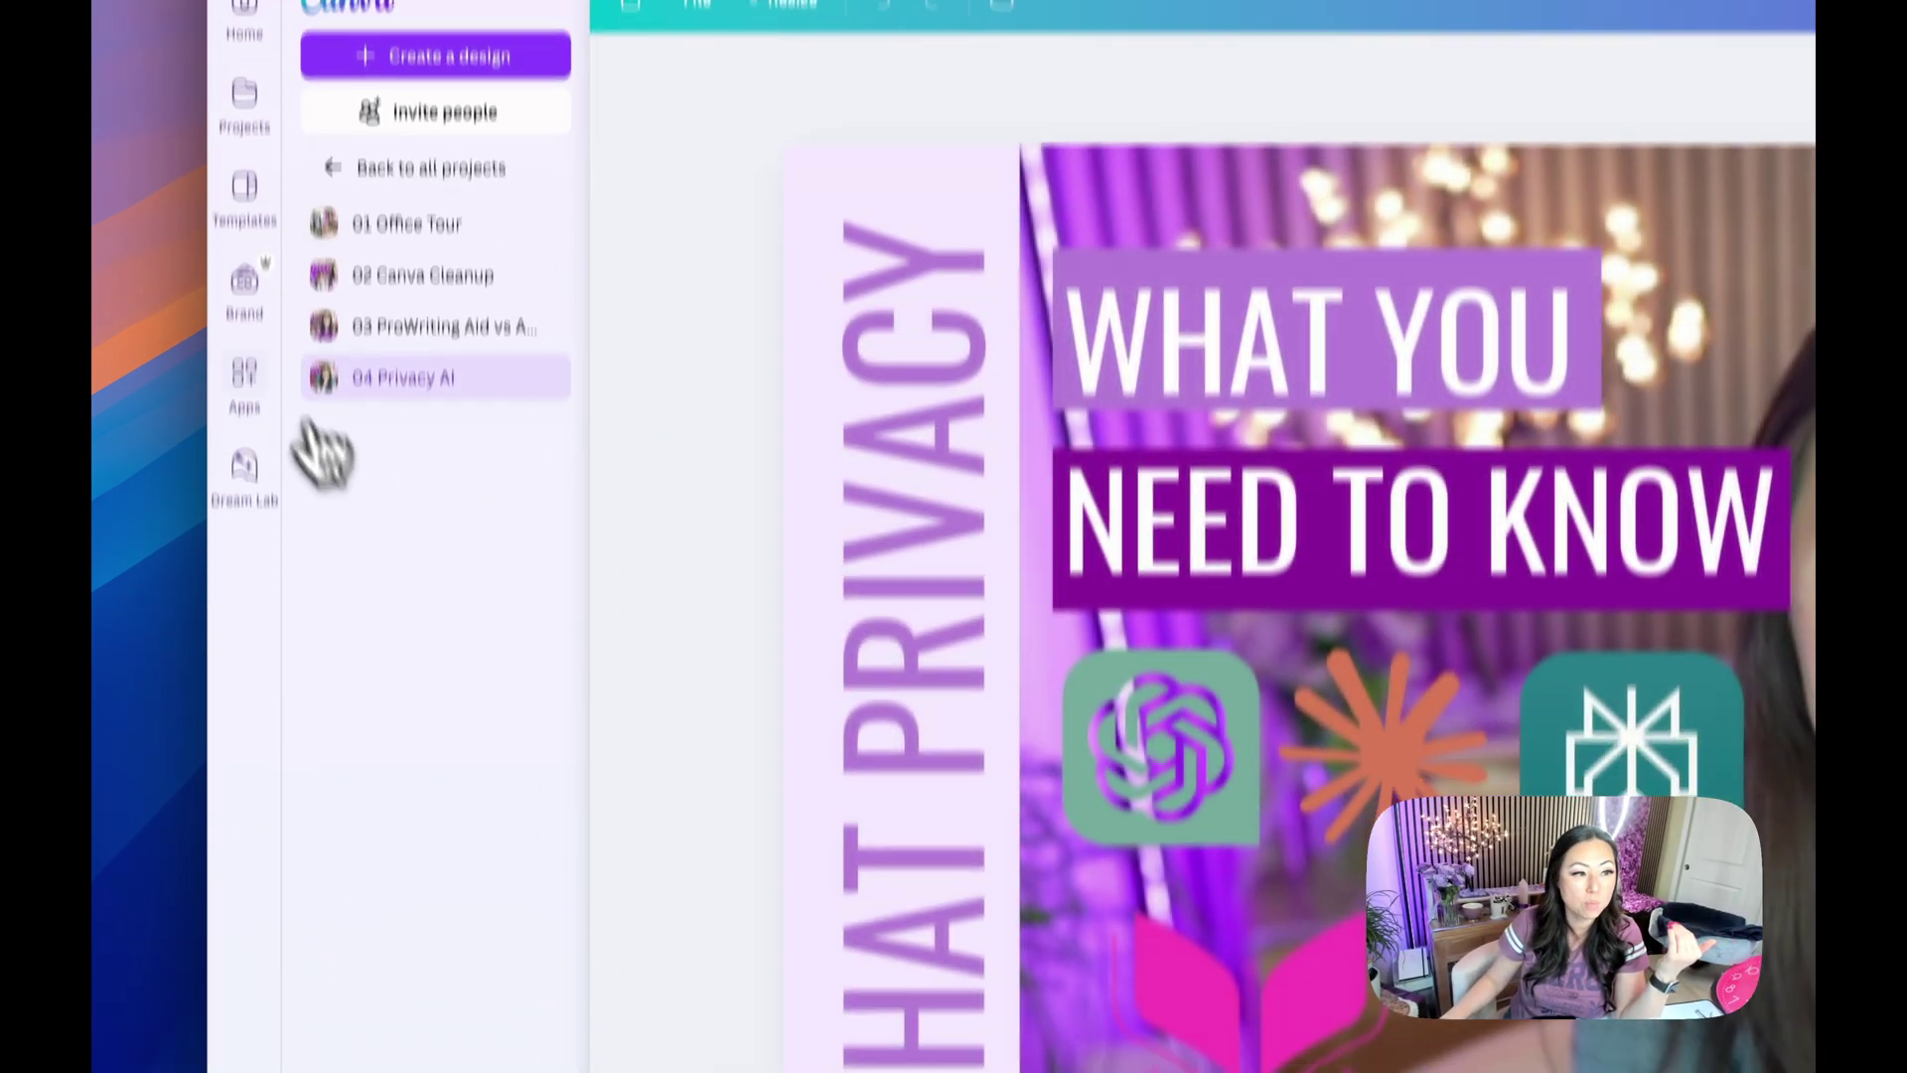
left_click(247, 385)
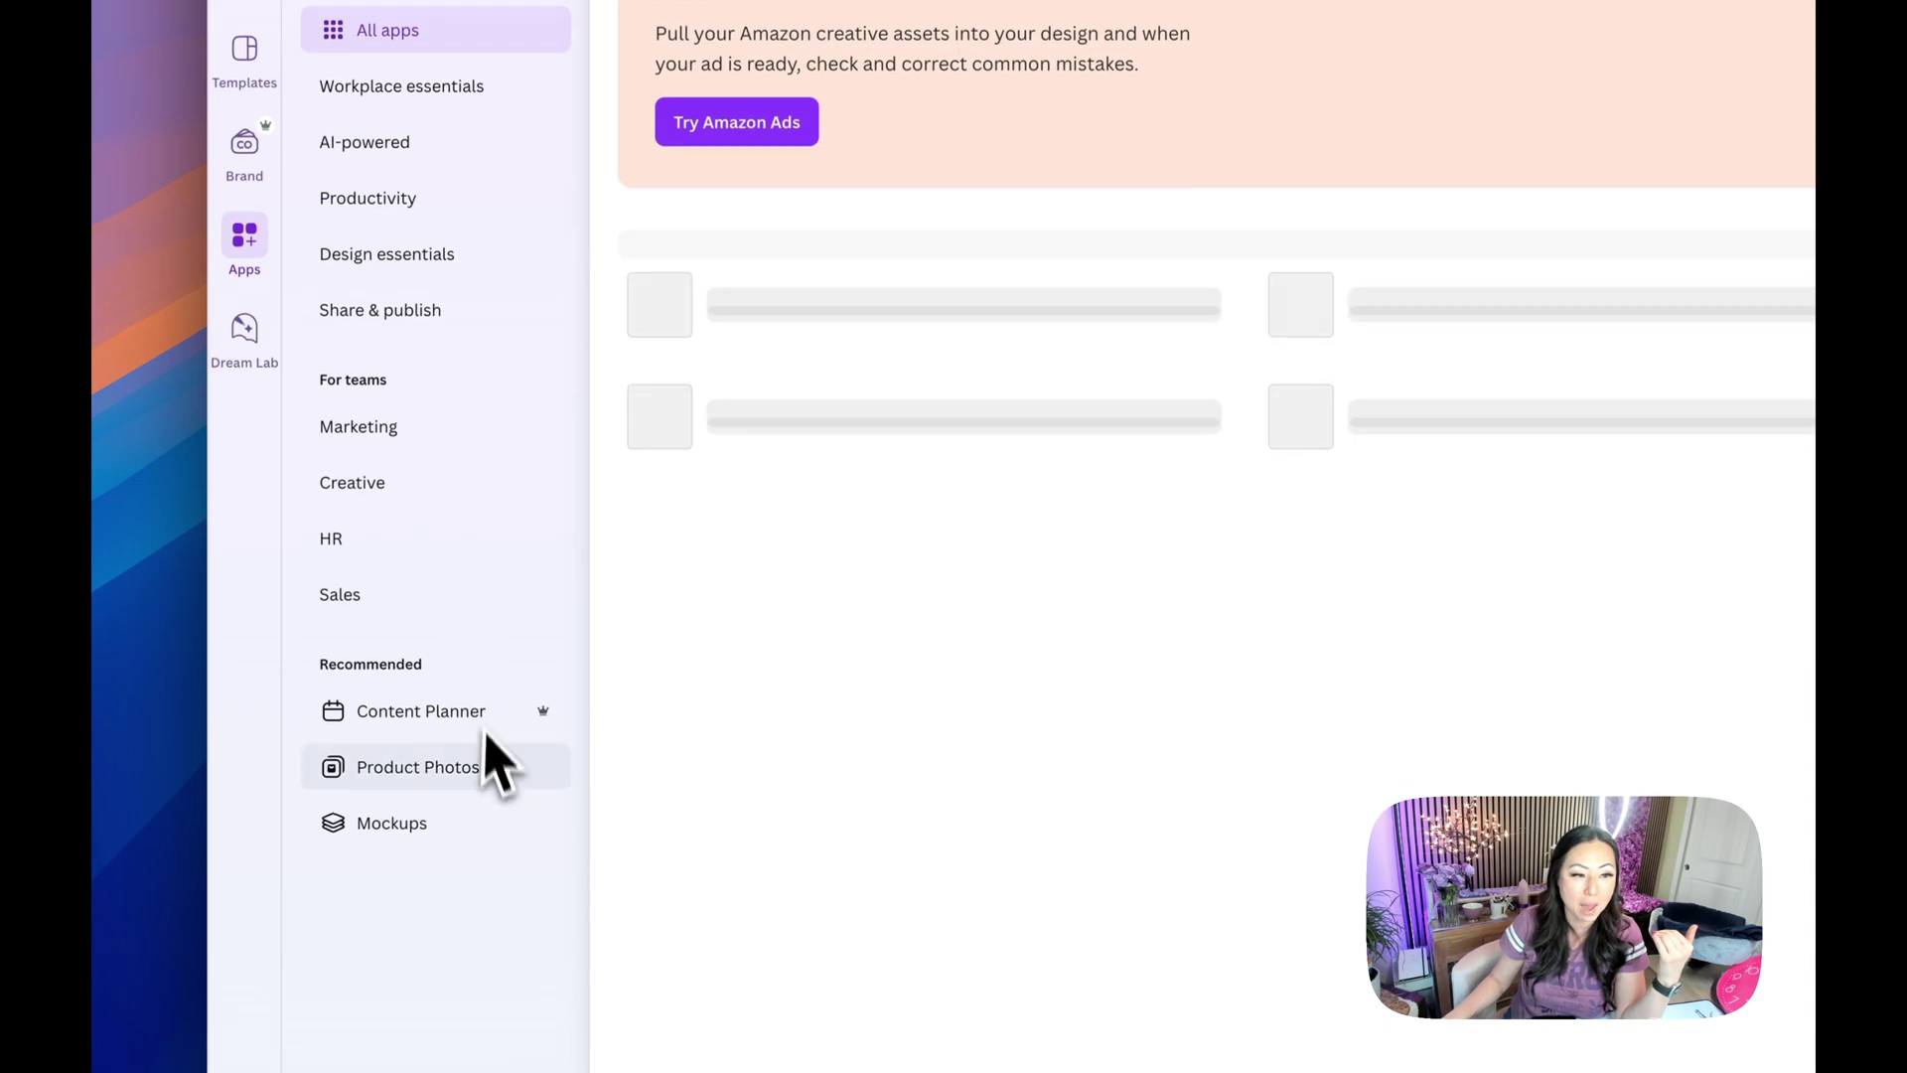
scroll(484, 711, "down", 3)
scroll(484, 603, "down", 2)
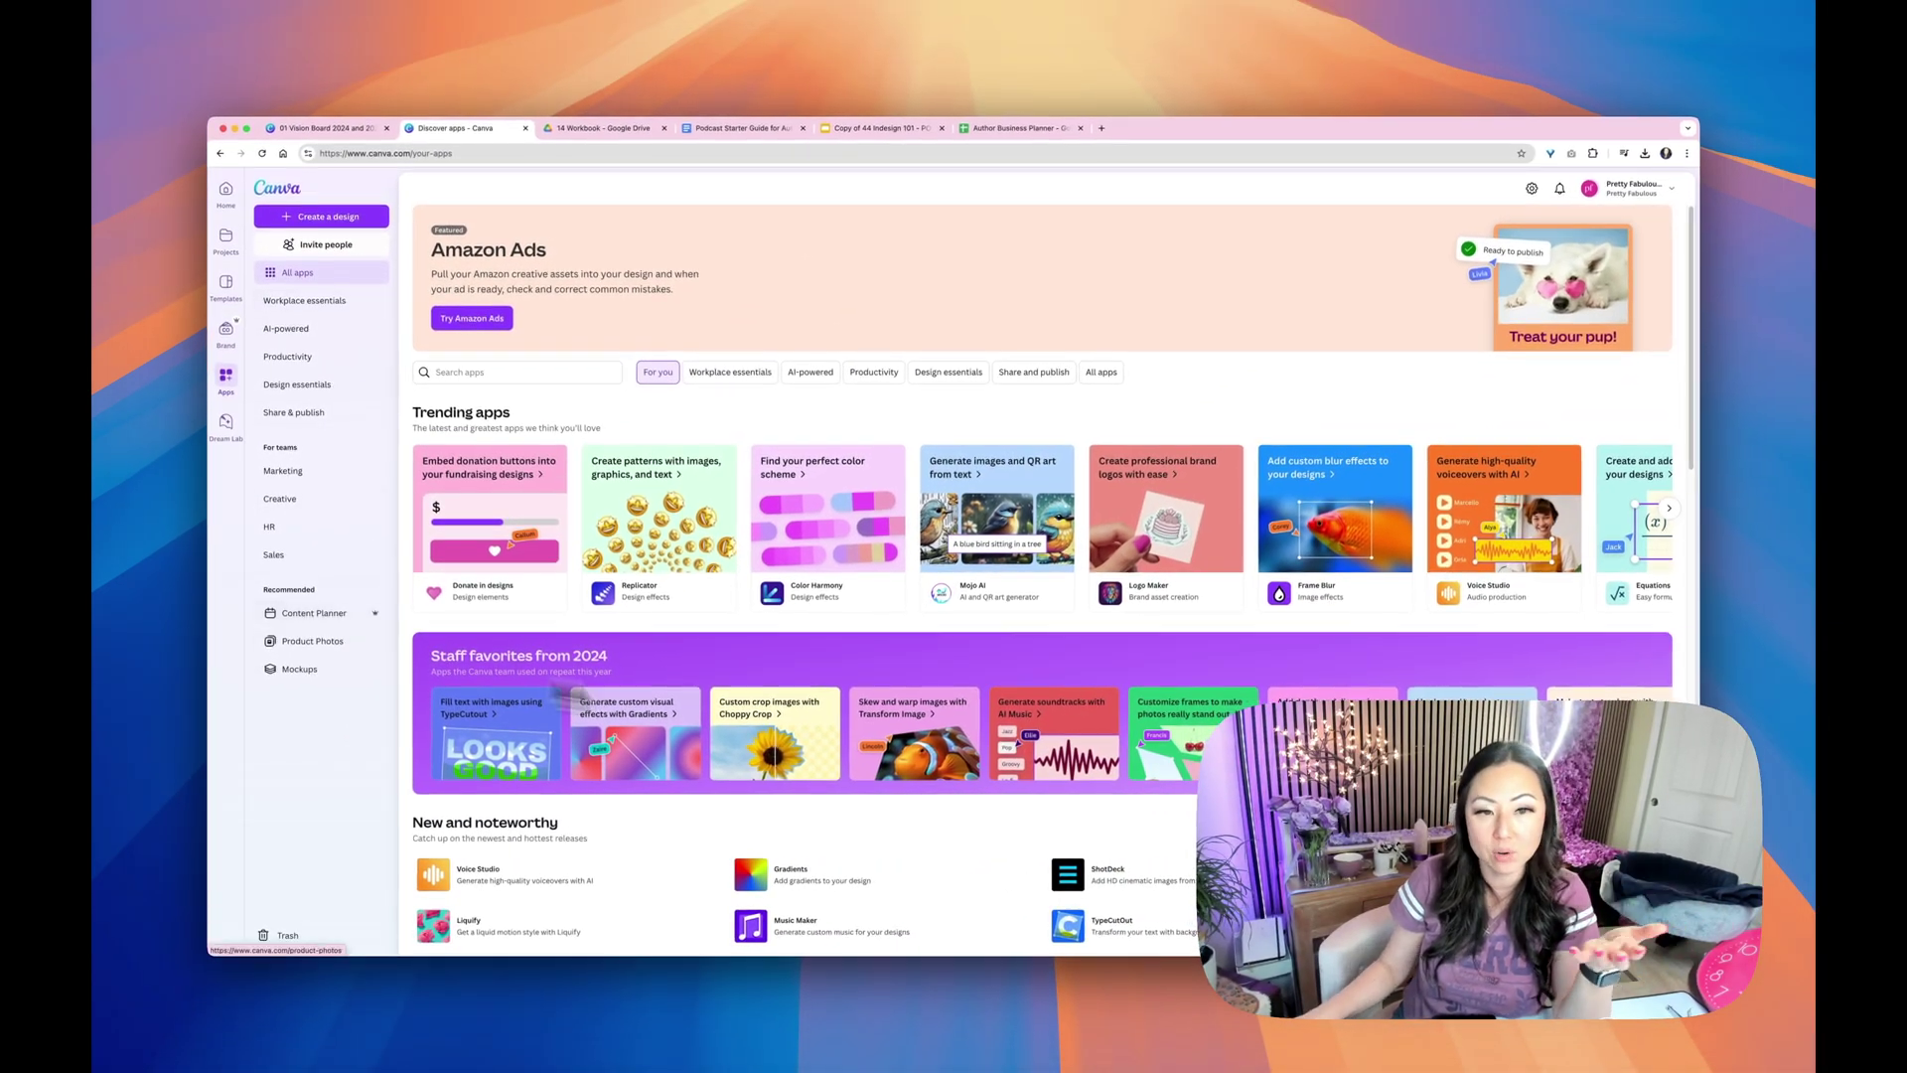
scroll(838, 701, "down", 5)
scroll(837, 701, "down", 5)
scroll(838, 696, "down", 3)
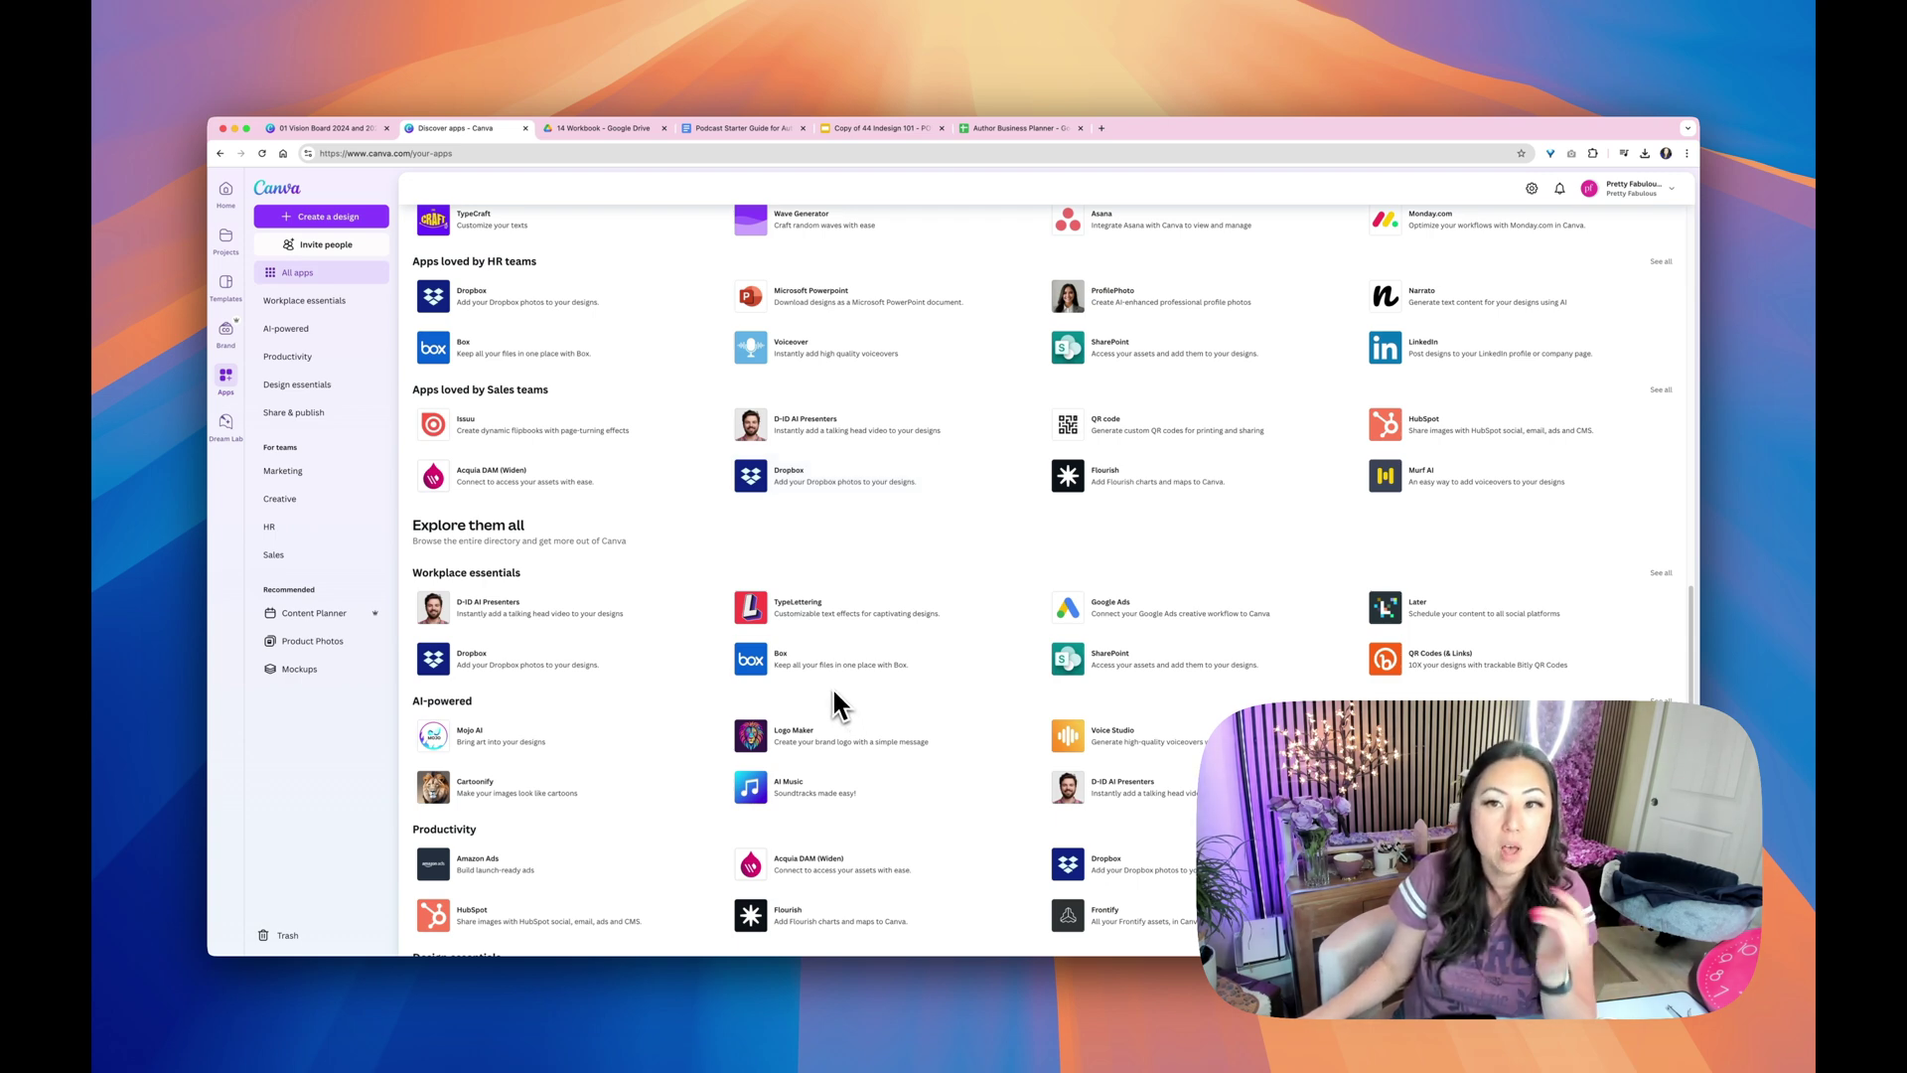
scroll(846, 713, "down", 4)
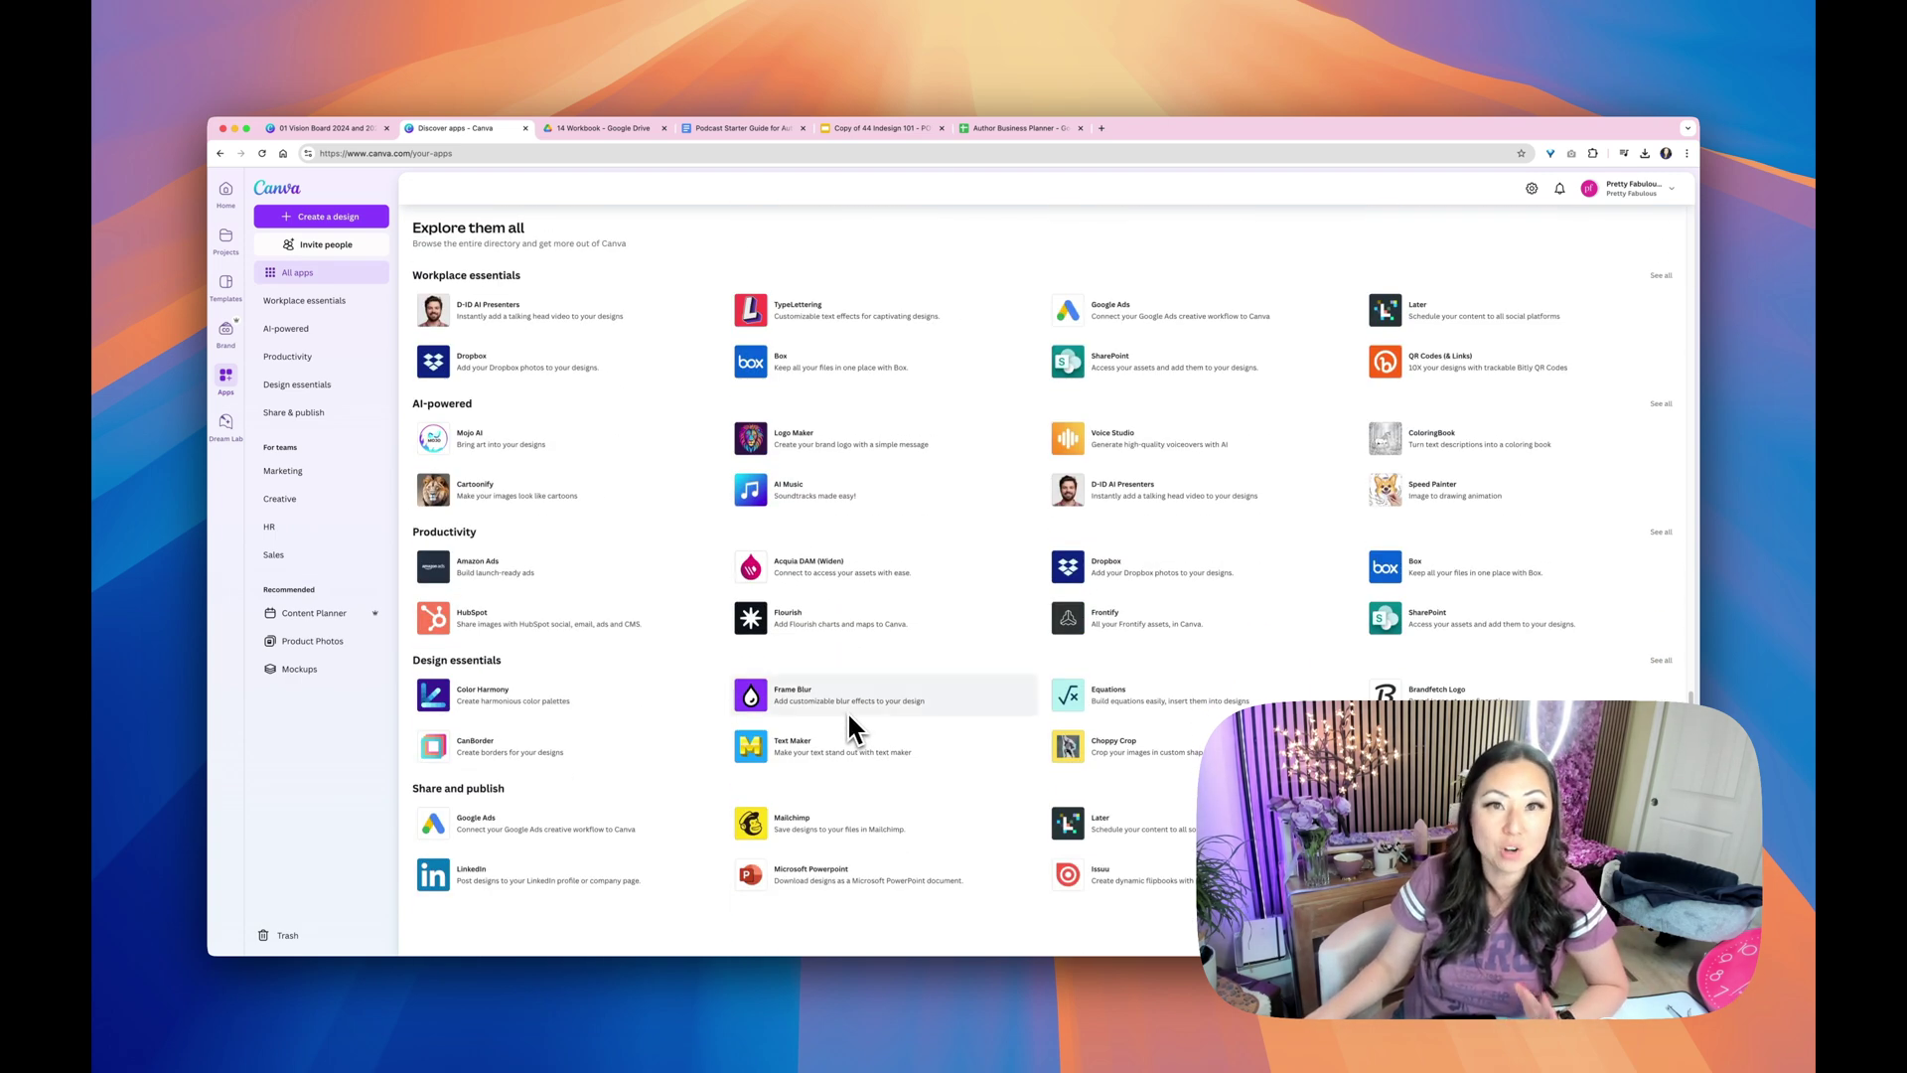